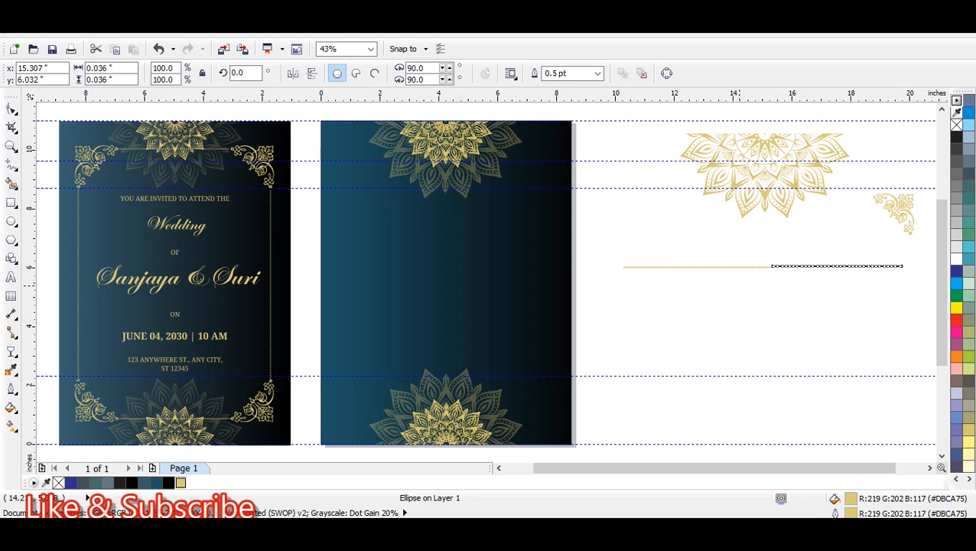
Repeat the dot duplication until the horizontal row of gold dots is about 13.3 in long.
{"action": "key", "text": "ctrl+r"}
{"action": "key", "text": "ctrl+r"}
{"action": "key", "text": "ctrl+r"}
{"action": "key", "text": "ctrl+r"}
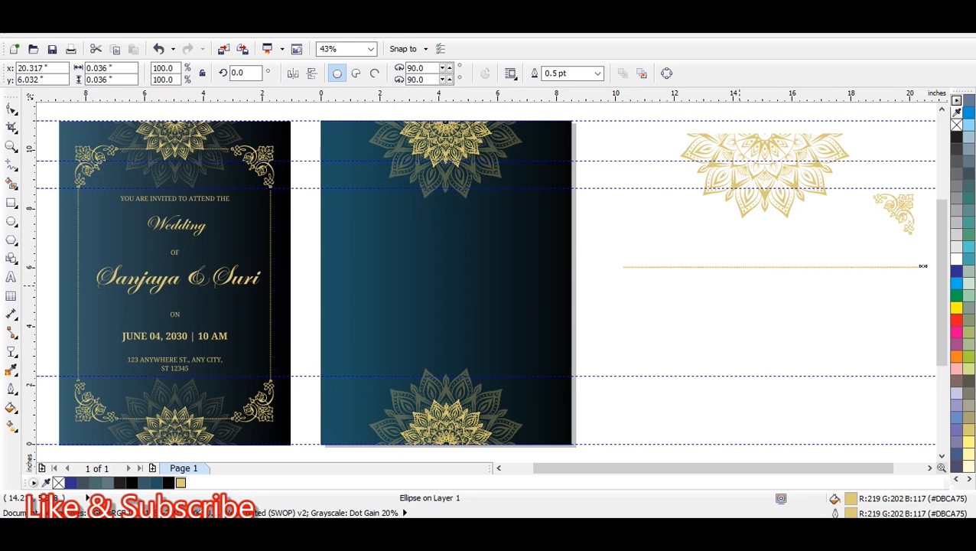
{"action": "key", "text": "ctrl+r"}
{"action": "key", "text": "ctrl+r"}
{"action": "key", "text": "ctrl+r"}
{"action": "key", "text": "ctrl+r"}
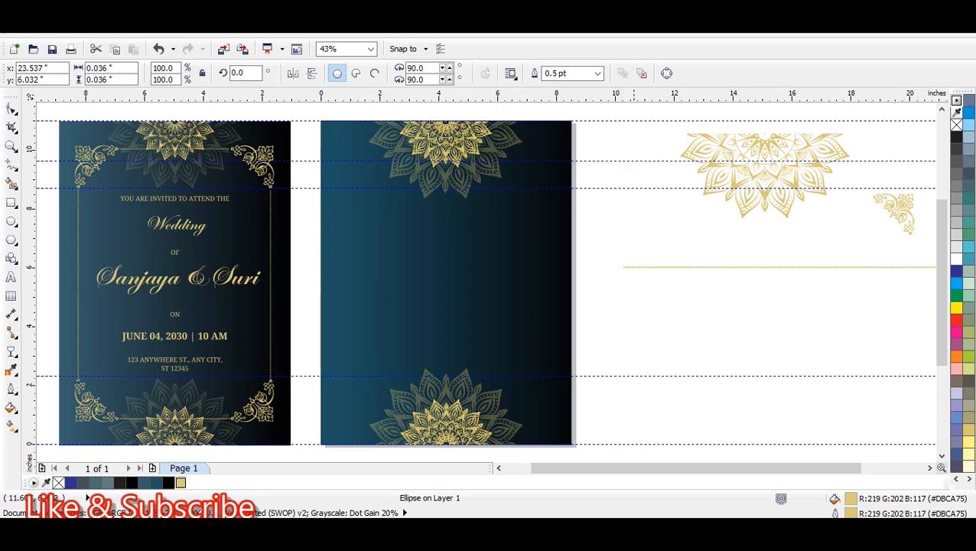
Group all the gold dots of the row into a single dotted line.
{"action": "left_click", "coordinate": [656, 267]}
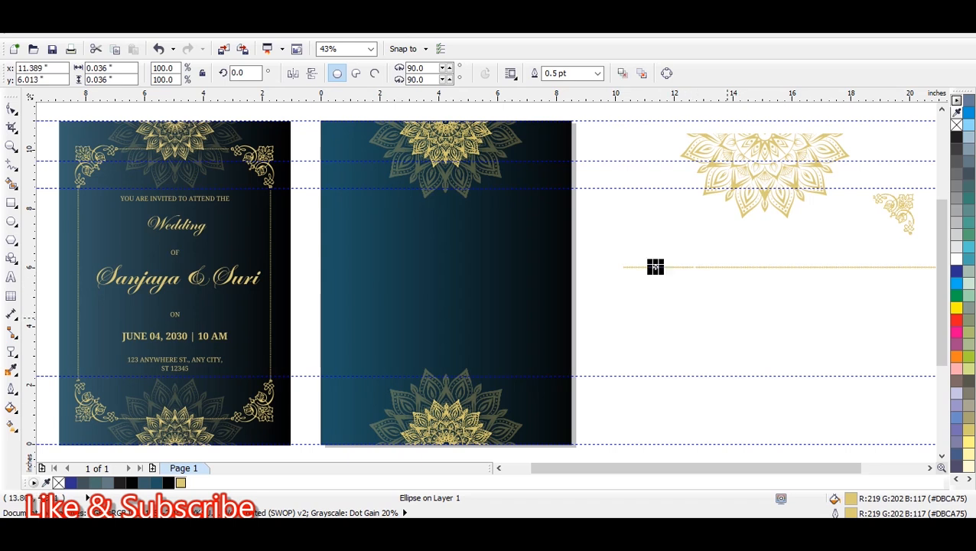
{"action": "key", "text": "ctrl+z"}
{"action": "key", "text": "F4"}
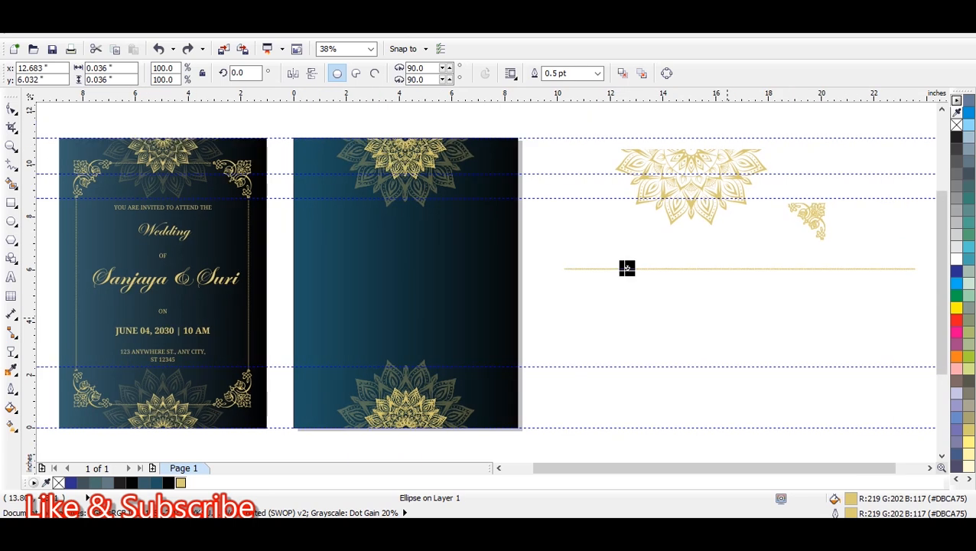
{"action": "left_click", "coordinate": [727, 317]}
{"action": "left_click_drag", "start_coordinate": [545, 249], "coordinate": [924, 290]}
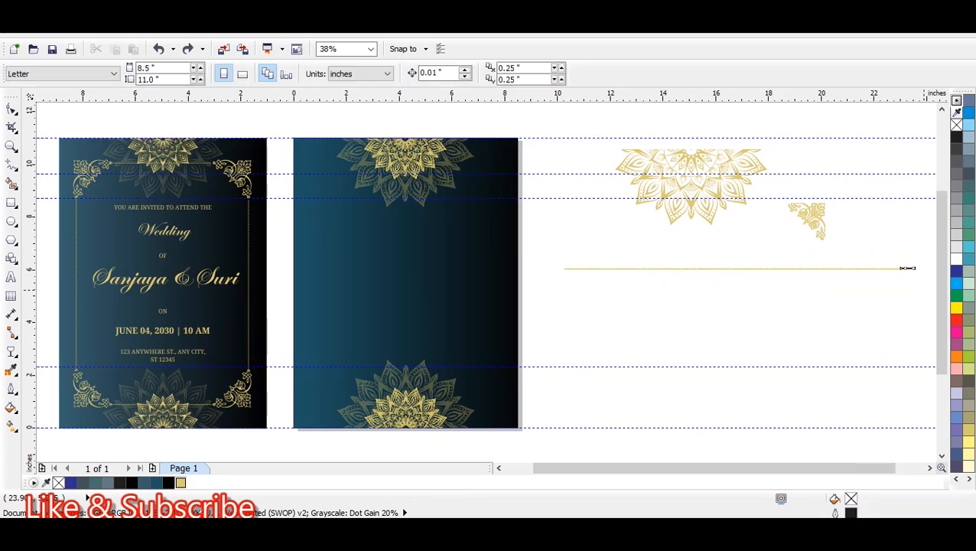
{"action": "key", "text": "ctrl+g"}
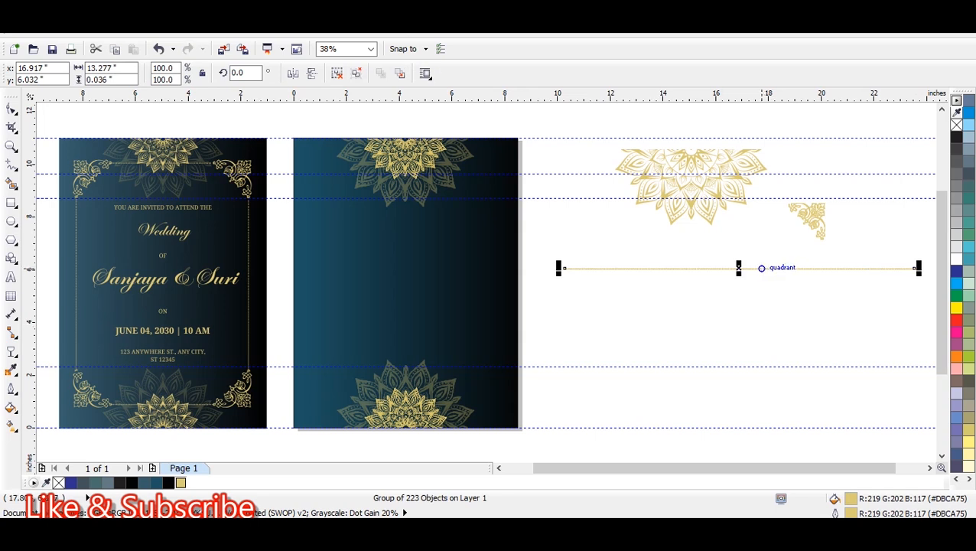
Make two copies of the dotted line and place one of the three lines across the card's upper mandala.
{"action": "left_click_drag", "start_coordinate": [761, 268], "coordinate": [740, 313]}
{"action": "right_click", "coordinate": [731, 275]}
{"action": "right_click", "coordinate": [739, 313]}
{"action": "left_click", "coordinate": [772, 184]}
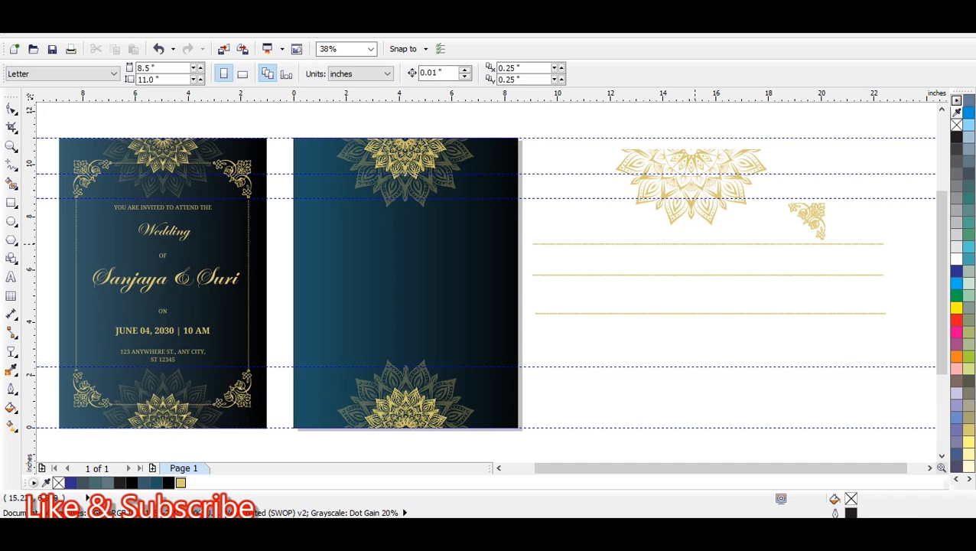
{"action": "left_click_drag", "start_coordinate": [698, 243], "coordinate": [474, 161]}
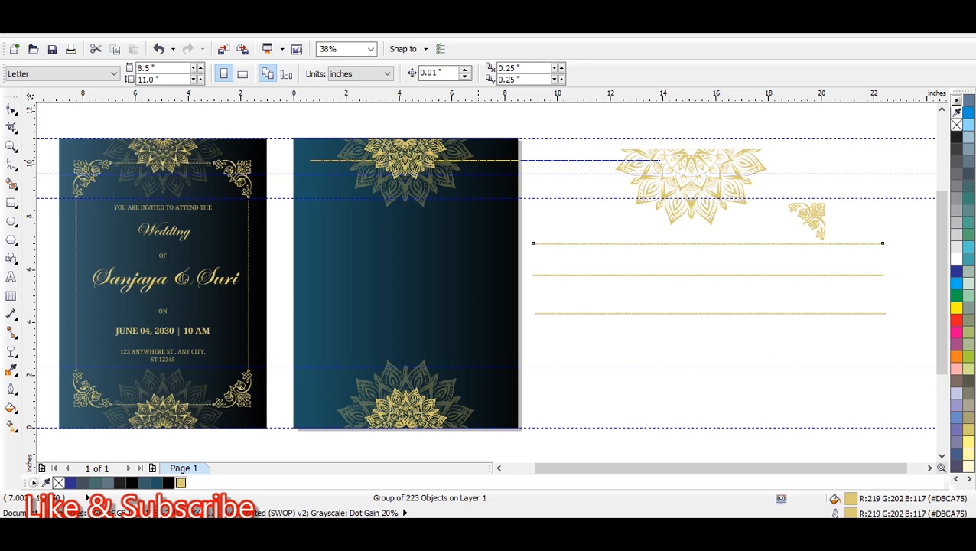
{"action": "left_click_drag", "start_coordinate": [659, 161], "coordinate": [664, 159]}
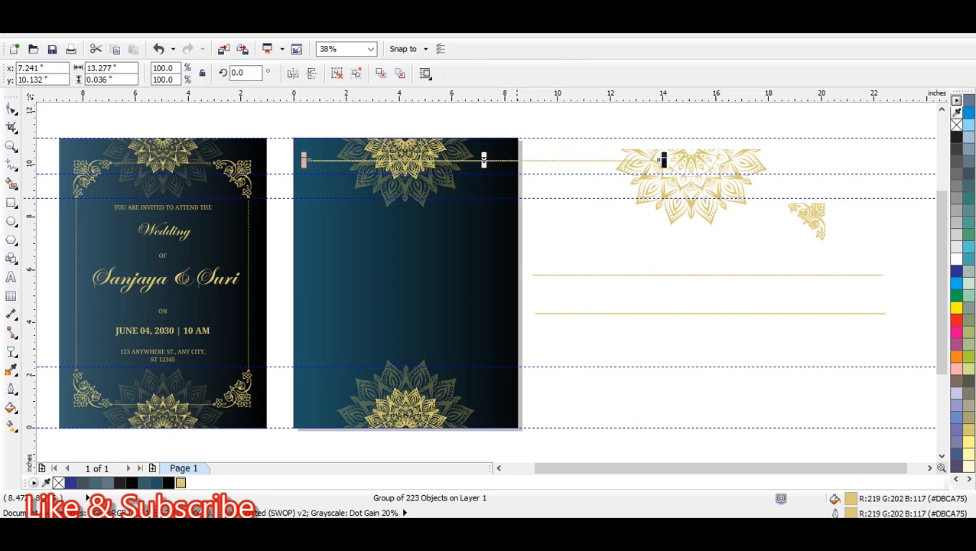
Make three copies of the gold corner ornament in the free area beside the card.
{"action": "left_click_drag", "start_coordinate": [814, 222], "coordinate": [579, 232]}
{"action": "right_click", "coordinate": [580, 232]}
{"action": "left_click", "coordinate": [811, 211]}
{"action": "left_click_drag", "start_coordinate": [812, 211], "coordinate": [651, 233]}
{"action": "right_click", "coordinate": [747, 226]}
{"action": "right_click", "coordinate": [651, 234]}
{"action": "left_click", "coordinate": [857, 226]}
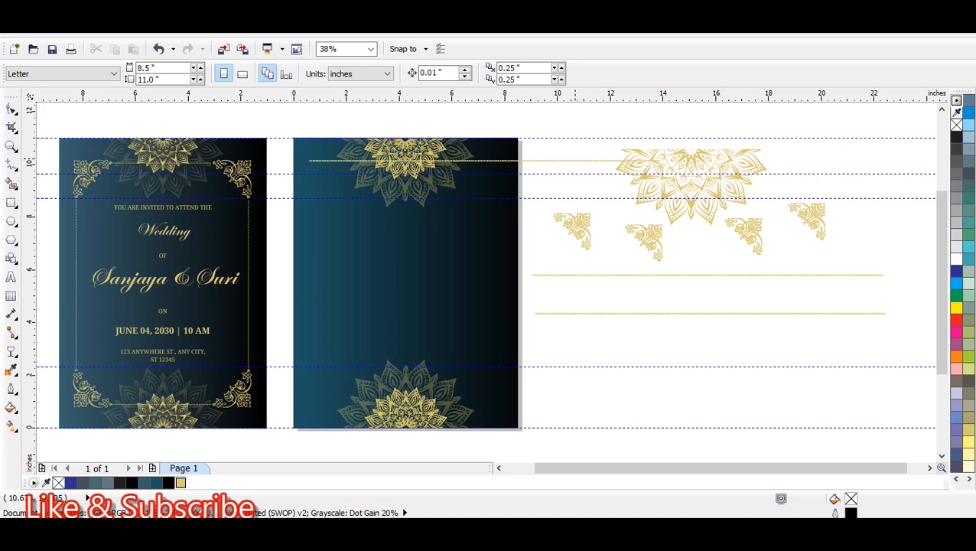
Ungroup the dotted line on the card and delete the spare mandala beside the page.
{"action": "left_click", "coordinate": [664, 160]}
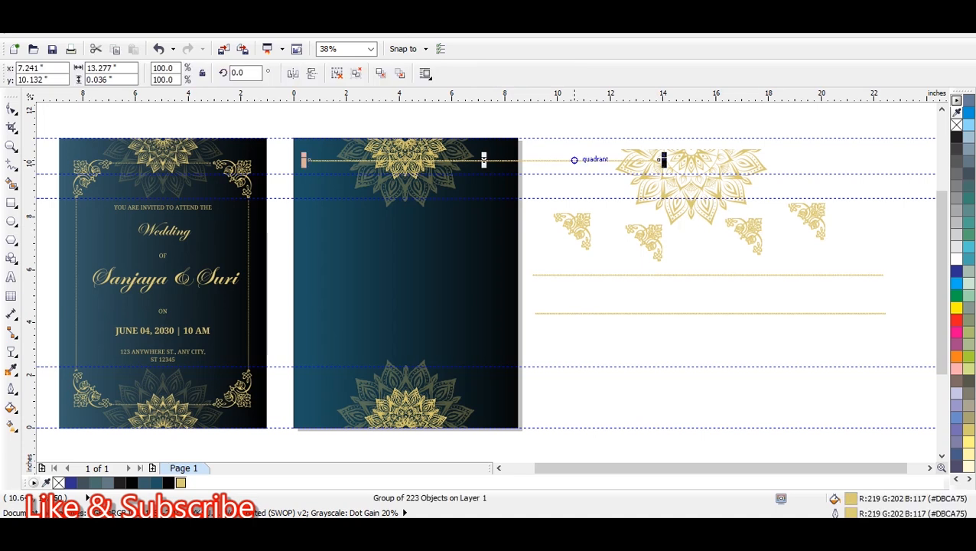
{"action": "key", "text": "ctrl+u"}
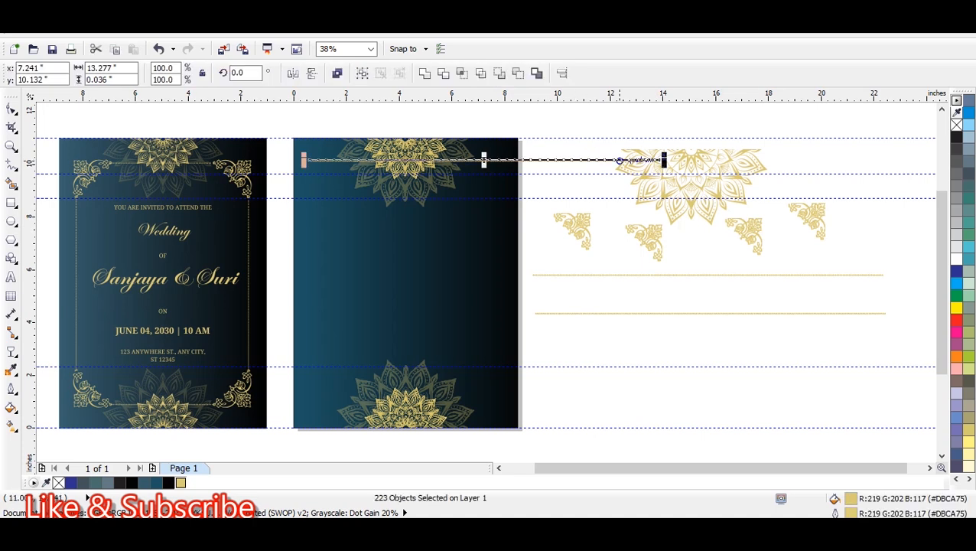
{"action": "left_click", "coordinate": [788, 152]}
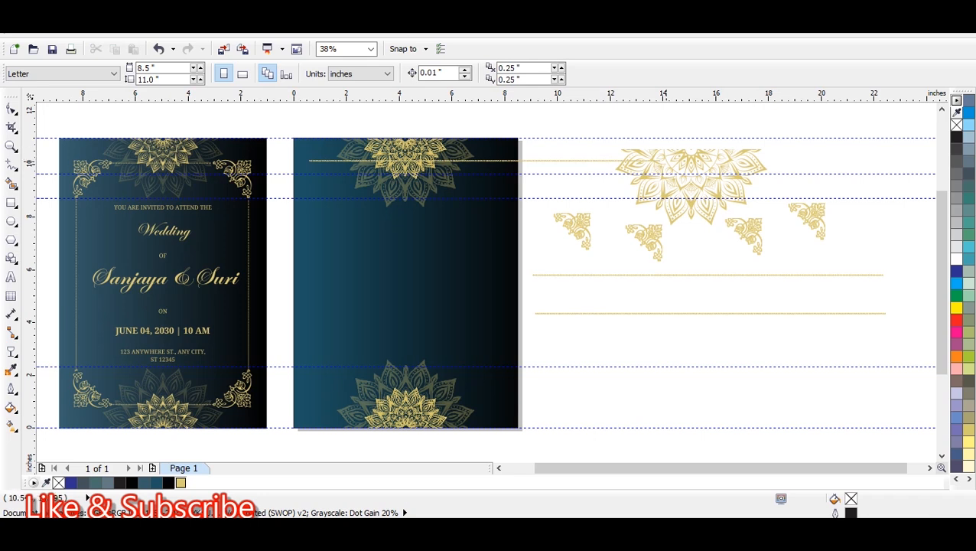
{"action": "left_click_drag", "start_coordinate": [693, 164], "coordinate": [841, 145]}
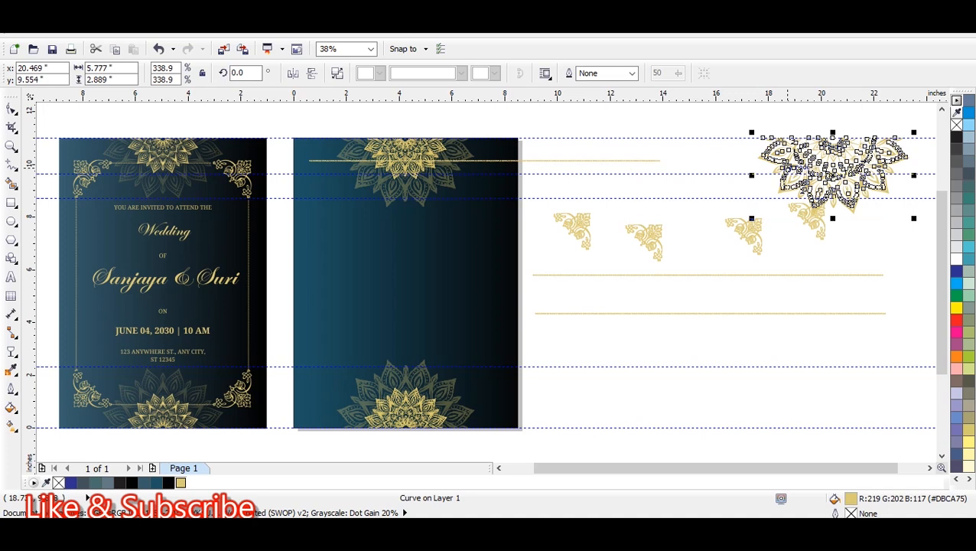
{"action": "key", "text": "Delete"}
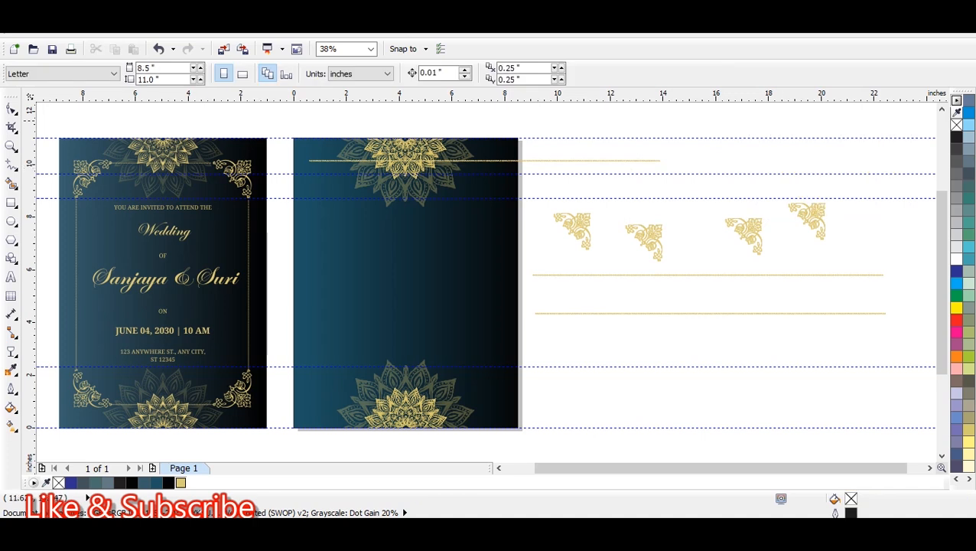
Delete the dots running past the card's right edge and lower the guideline to just beneath the dotted line.
{"action": "left_click_drag", "start_coordinate": [535, 121], "coordinate": [695, 188]}
{"action": "key", "text": "Delete"}
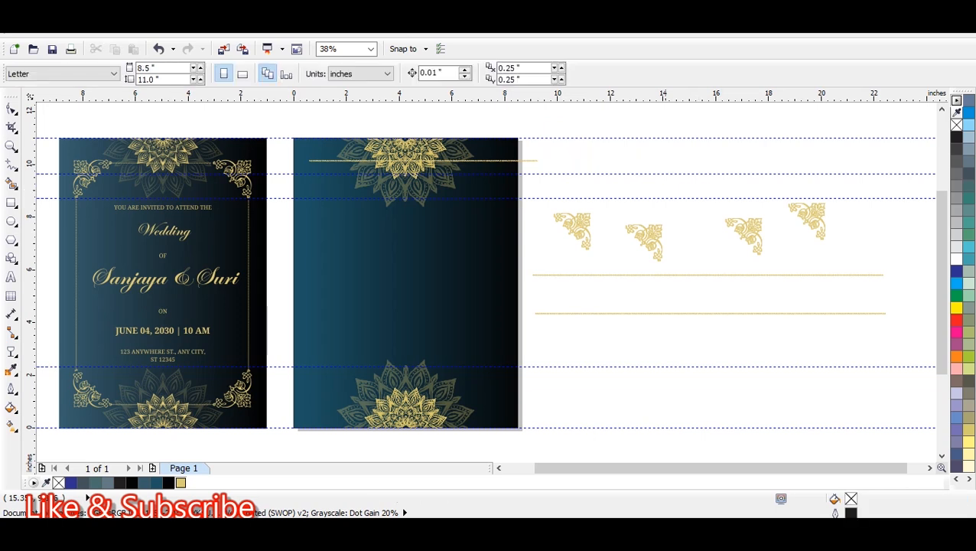
{"action": "left_click_drag", "start_coordinate": [588, 122], "coordinate": [513, 190]}
{"action": "key", "text": "Delete"}
{"action": "left_click_drag", "start_coordinate": [563, 123], "coordinate": [507, 161]}
{"action": "key", "text": "Delete"}
{"action": "left_click_drag", "start_coordinate": [635, 174], "coordinate": [553, 163]}
Group the remaining dots of the upper line and center the group horizontally on the card background.
{"action": "left_click_drag", "start_coordinate": [609, 140], "coordinate": [302, 177]}
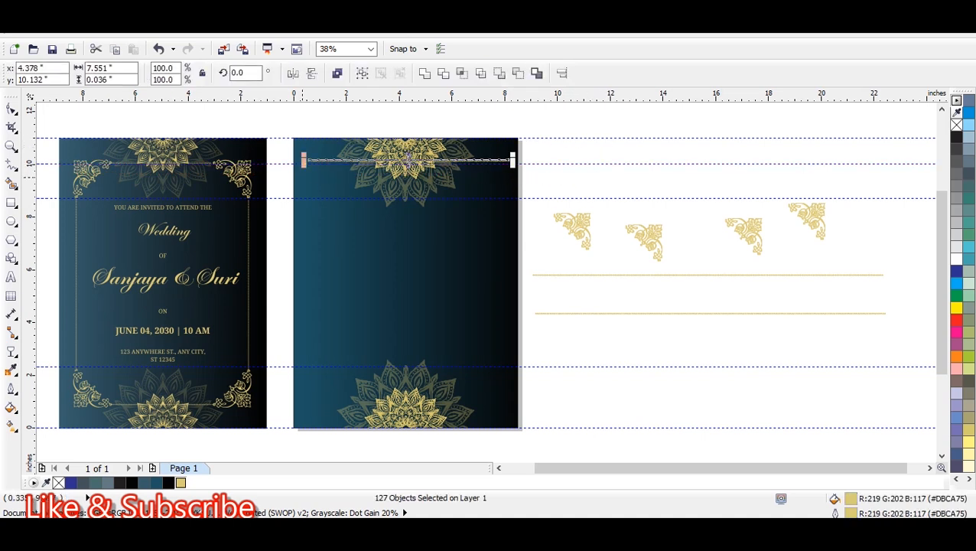
{"action": "key", "text": "ctrl+g"}
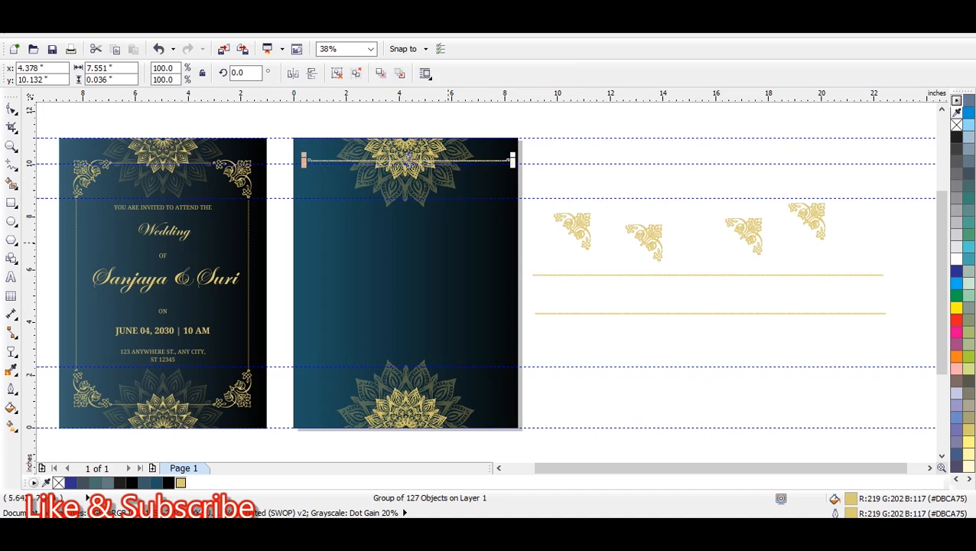
{"action": "left_click", "coordinate": [478, 256], "text": "shift"}
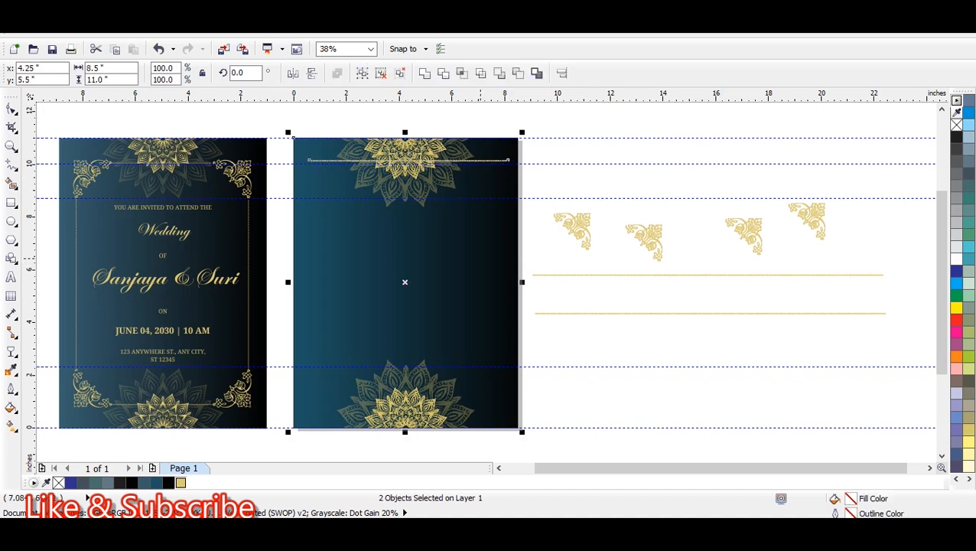
{"action": "key", "text": "e"}
{"action": "key", "text": "Escape"}
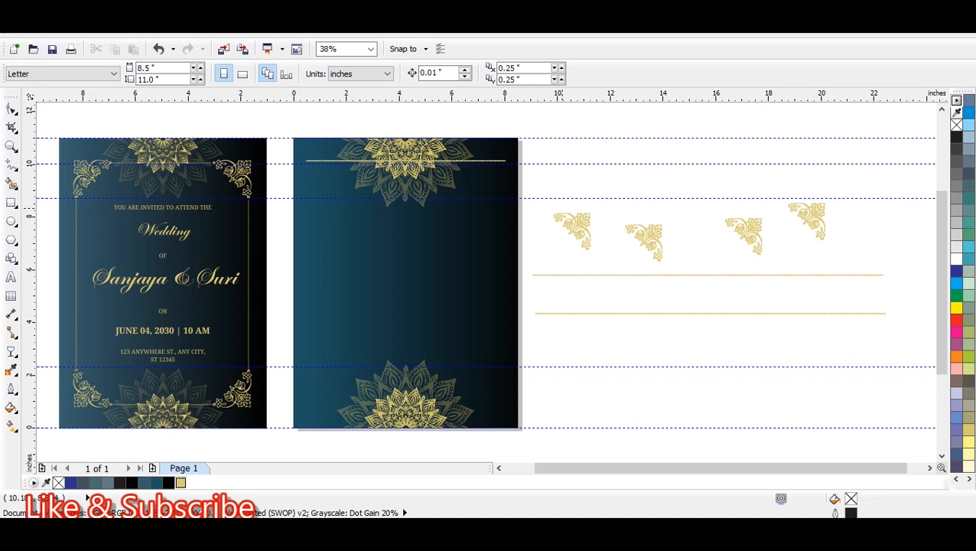
Try one corner ornament on the card's upper-right corner, then set it aside next to the card.
{"action": "scroll", "coordinate": [505, 158], "scroll_direction": "up", "scroll_amount": 2}
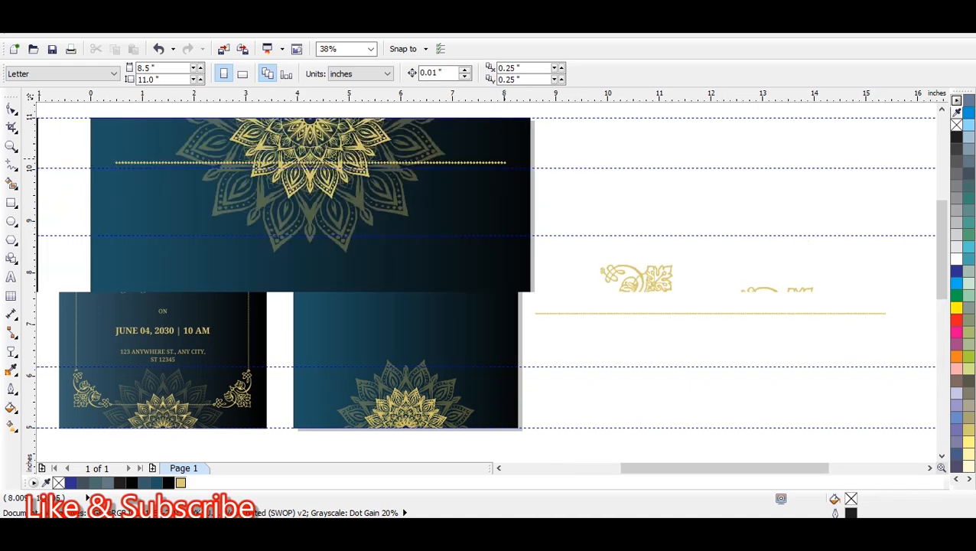
{"action": "left_click", "coordinate": [637, 300]}
{"action": "left_click_drag", "start_coordinate": [636, 300], "coordinate": [491, 189]}
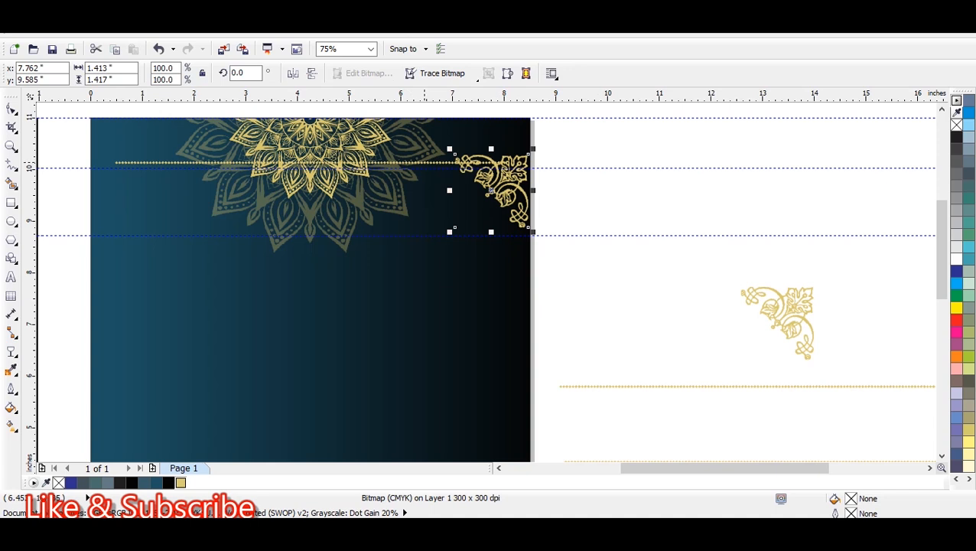
{"action": "left_click_drag", "start_coordinate": [491, 189], "coordinate": [575, 191]}
Ungroup the upper dotted line and delete the dots at its right end to make room for the ornament.
{"action": "left_click", "coordinate": [475, 161]}
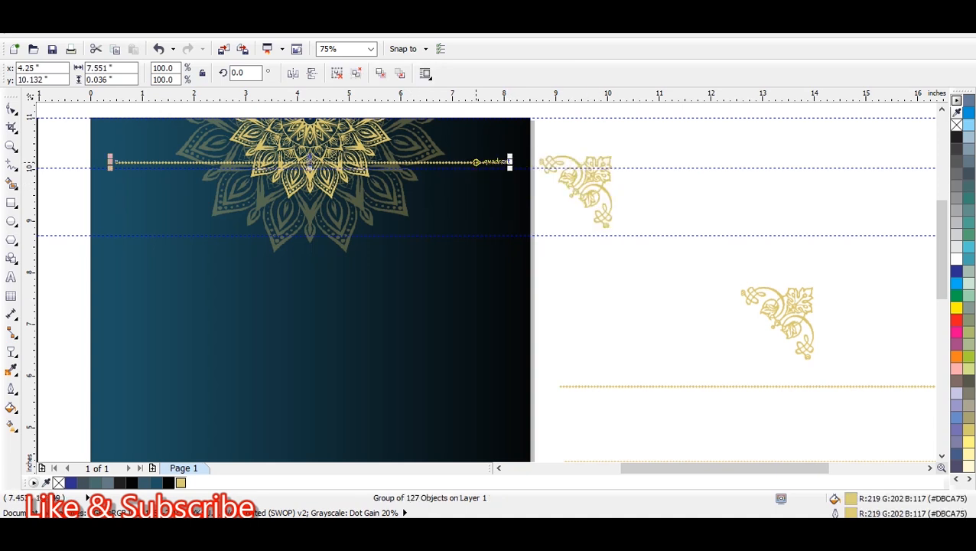
{"action": "key", "text": "ctrl+u"}
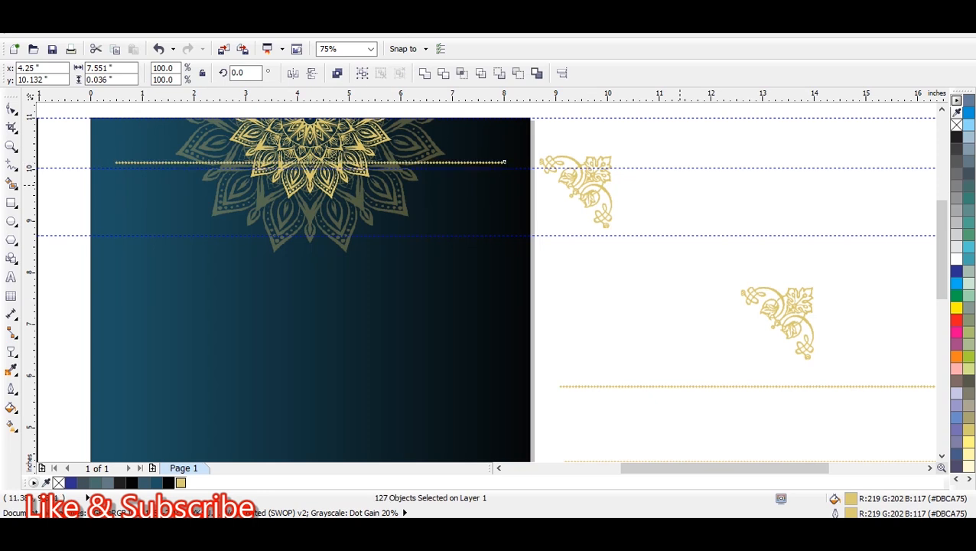
{"action": "key", "text": "Escape"}
{"action": "left_click_drag", "start_coordinate": [602, 131], "coordinate": [478, 194]}
{"action": "key", "text": "Delete"}
{"action": "left_click_drag", "start_coordinate": [589, 181], "coordinate": [631, 177]}
{"action": "left_click_drag", "start_coordinate": [571, 124], "coordinate": [453, 185]}
{"action": "key", "text": "Delete"}
Place the corner ornament in the card's upper-right corner at the end of the dotted line.
{"action": "left_click_drag", "start_coordinate": [643, 186], "coordinate": [491, 176]}
{"action": "key", "text": "Escape"}
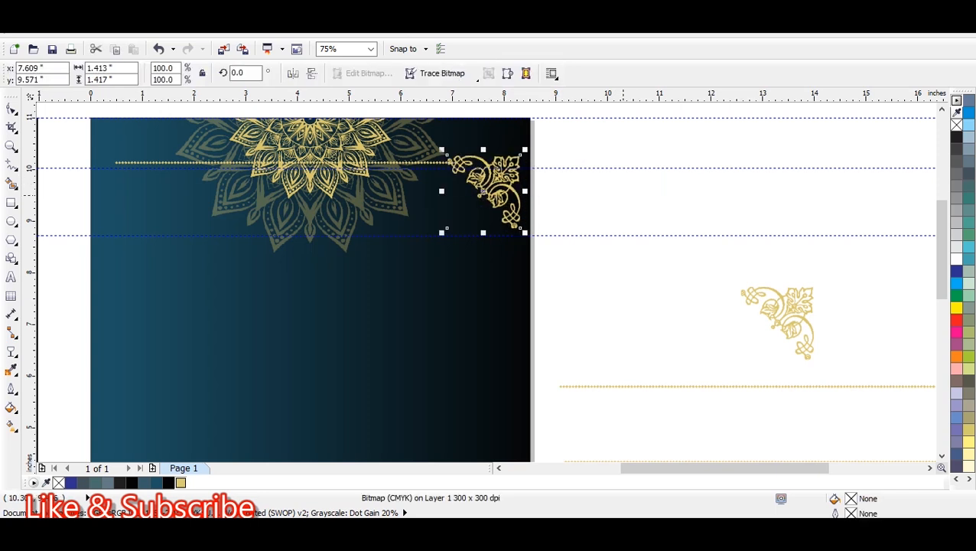
{"action": "scroll", "coordinate": [472, 159], "scroll_direction": "up", "scroll_amount": 4}
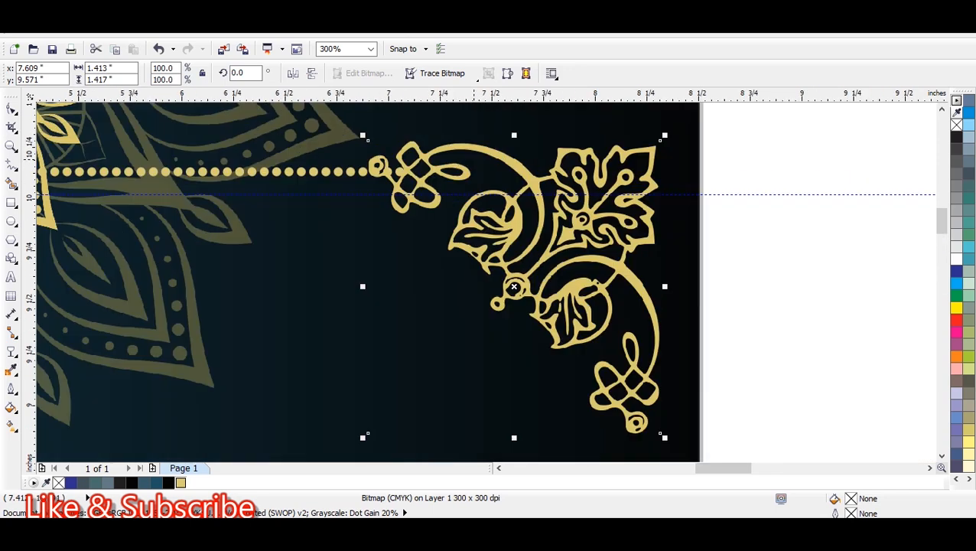
{"action": "key", "text": "Escape"}
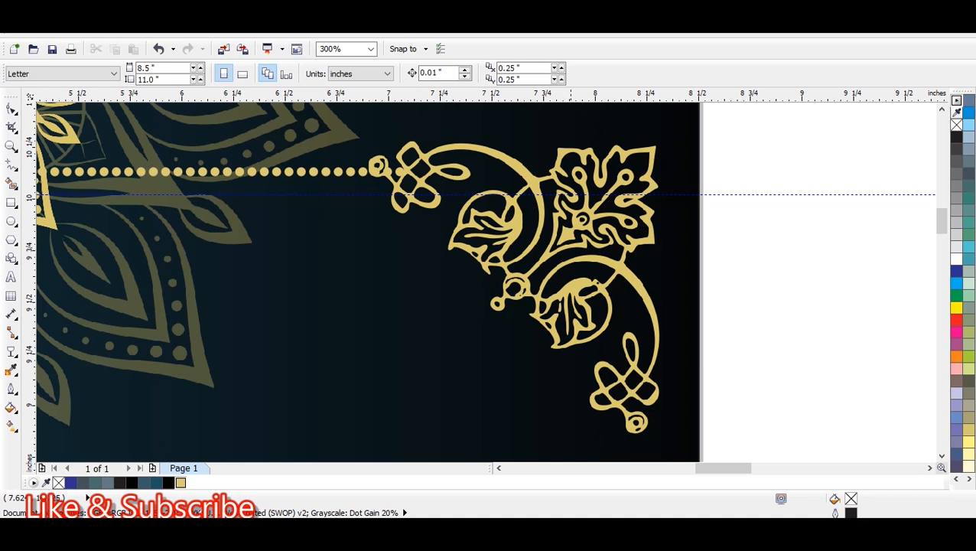
{"action": "scroll", "coordinate": [554, 170], "scroll_direction": "down", "scroll_amount": 1}
{"action": "left_click_drag", "start_coordinate": [487, 134], "coordinate": [446, 143]}
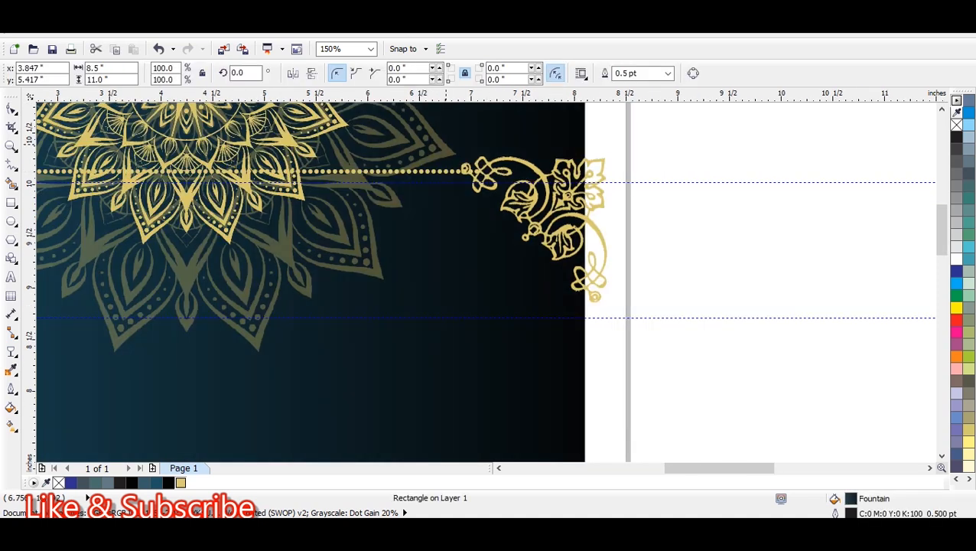
{"action": "key", "text": "p"}
Delete the dots overlapping the corner ornament and shift the ornament down and left to meet the line's end.
{"action": "left_click_drag", "start_coordinate": [680, 129], "coordinate": [452, 185]}
{"action": "key", "text": "Delete"}
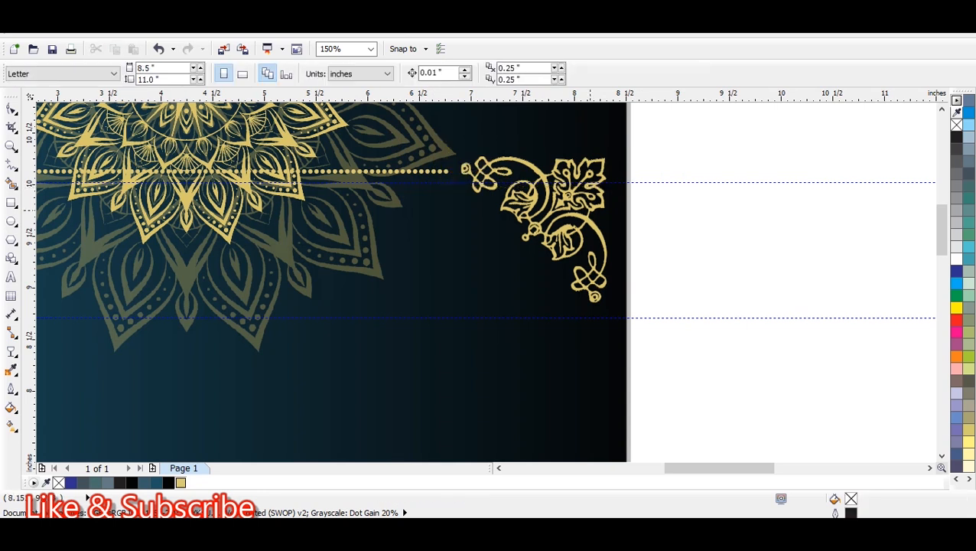
{"action": "mouse_move", "coordinate": [566, 226]}
{"action": "left_mouse_down"}
{"action": "mouse_move", "coordinate": [549, 235]}
{"action": "mouse_move", "coordinate": [559, 214]}
{"action": "left_mouse_up"}
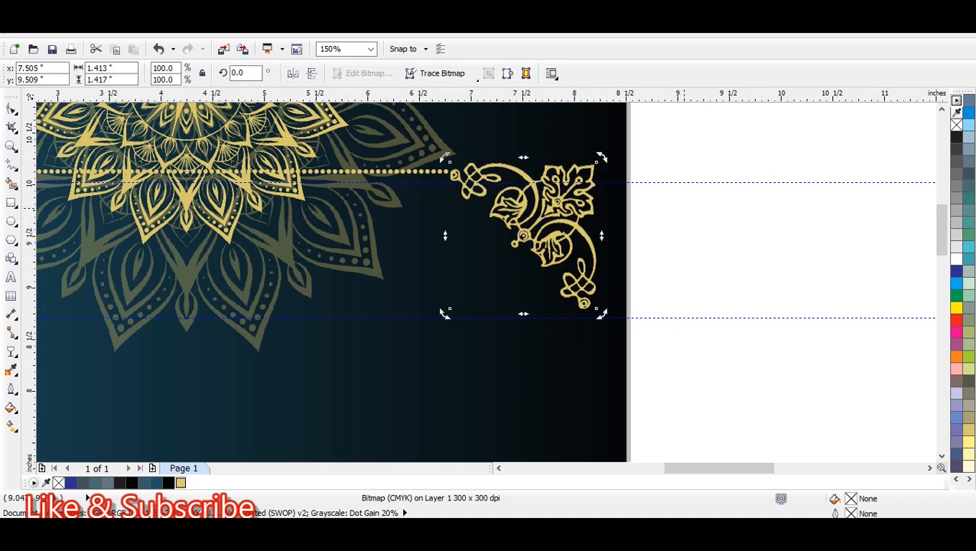
Rotate the upper of the two spare dotted lines by 90 degrees.
{"action": "scroll", "coordinate": [451, 307], "scroll_direction": "down", "scroll_amount": 4}
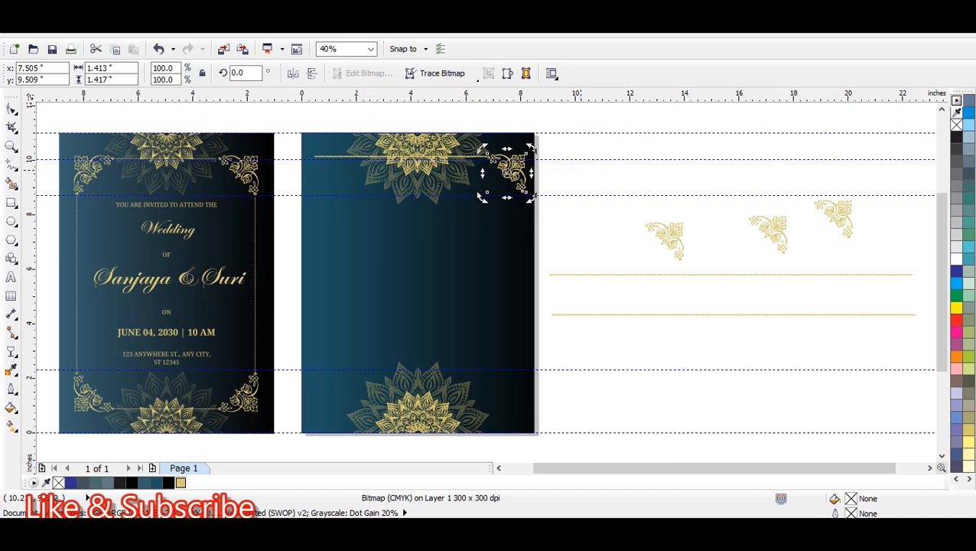
{"action": "scroll", "coordinate": [588, 169], "scroll_direction": "up", "scroll_amount": 2}
{"action": "scroll", "coordinate": [587, 169], "scroll_direction": "down", "scroll_amount": 2}
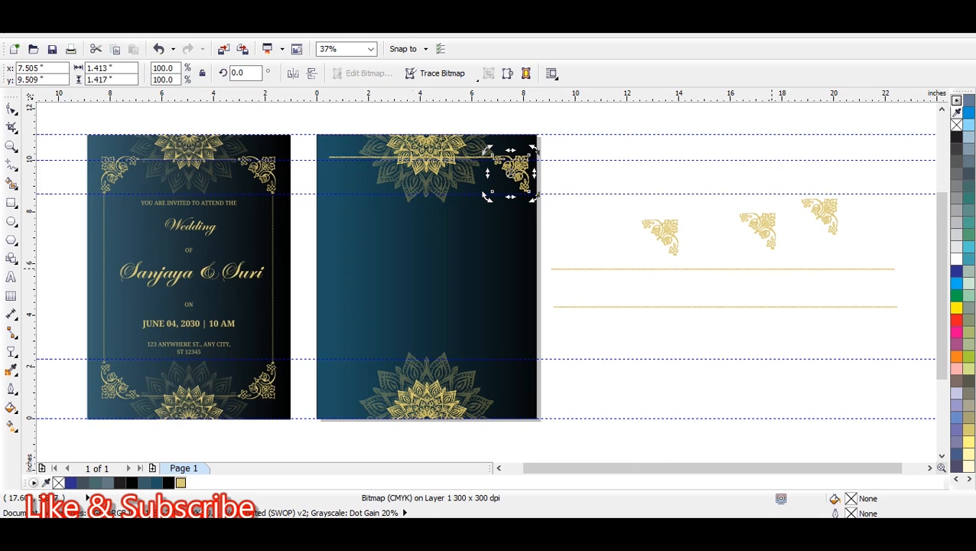
{"action": "left_click", "coordinate": [768, 269]}
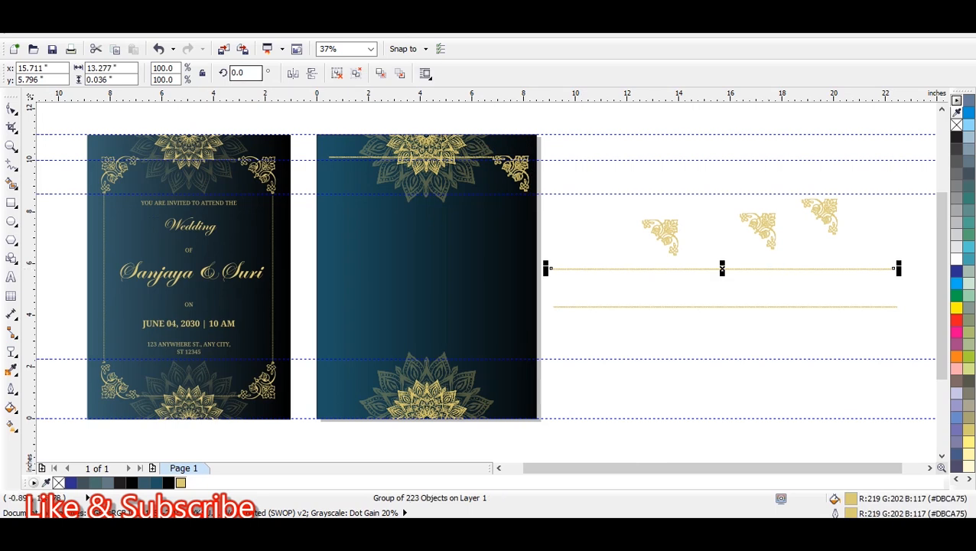
{"action": "double_click", "coordinate": [244, 73]}
{"action": "type", "text": "90"}
{"action": "key", "text": "Return"}
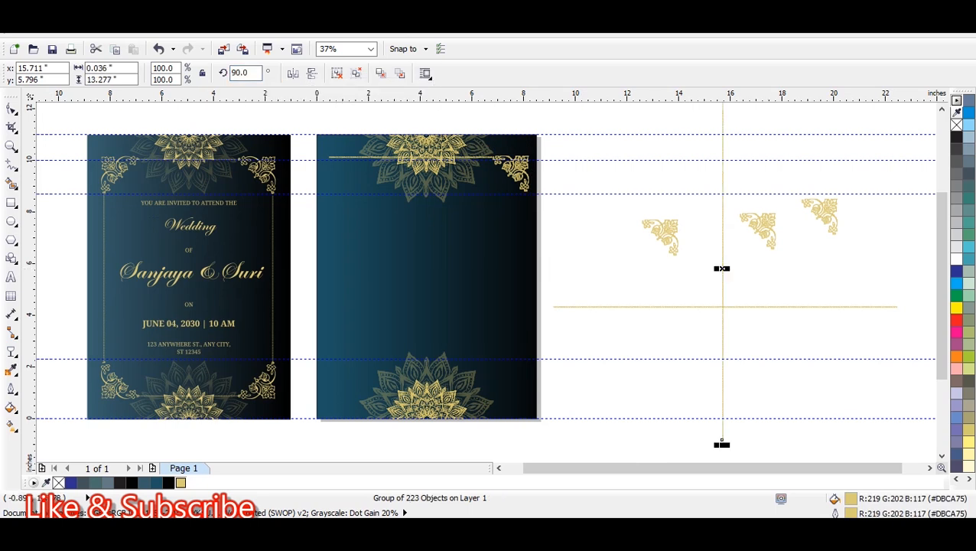
Move the vertical dotted line onto the card near its right edge, at about x 8.04 in.
{"action": "scroll", "coordinate": [722, 216], "scroll_direction": "down", "scroll_amount": 2}
{"action": "scroll", "coordinate": [722, 216], "scroll_direction": "up", "scroll_amount": 2}
{"action": "left_click_drag", "start_coordinate": [723, 217], "coordinate": [522, 311]}
{"action": "scroll", "coordinate": [511, 273], "scroll_direction": "up", "scroll_amount": 3}
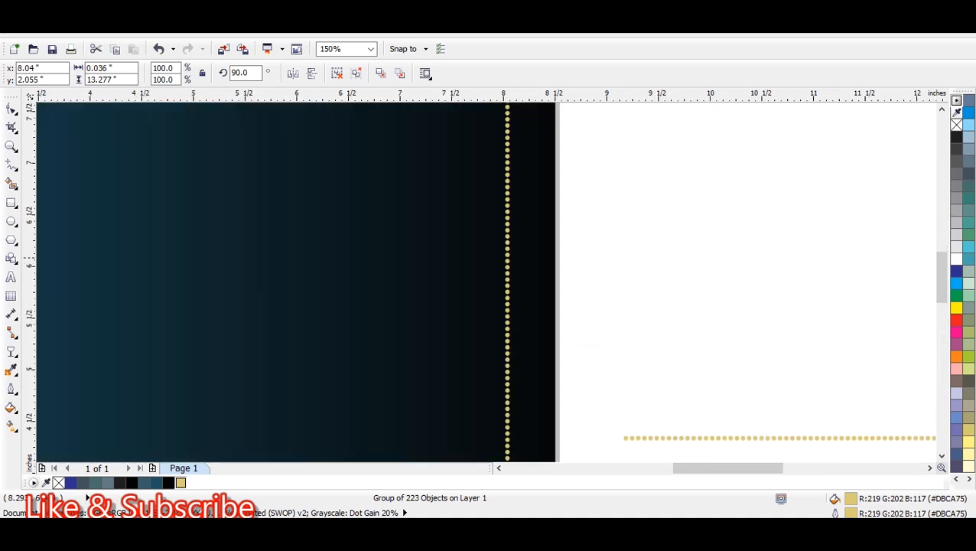
Align the vertical dotted line directly below the upper-right corner ornament, at about x 8.076 in, y 2.134 in.
{"action": "scroll", "coordinate": [511, 273], "scroll_direction": "down", "scroll_amount": 1}
{"action": "left_click_drag", "start_coordinate": [942, 304], "coordinate": [942, 273]}
{"action": "scroll", "coordinate": [537, 232], "scroll_direction": "up", "scroll_amount": 2}
{"action": "key", "text": "Escape"}
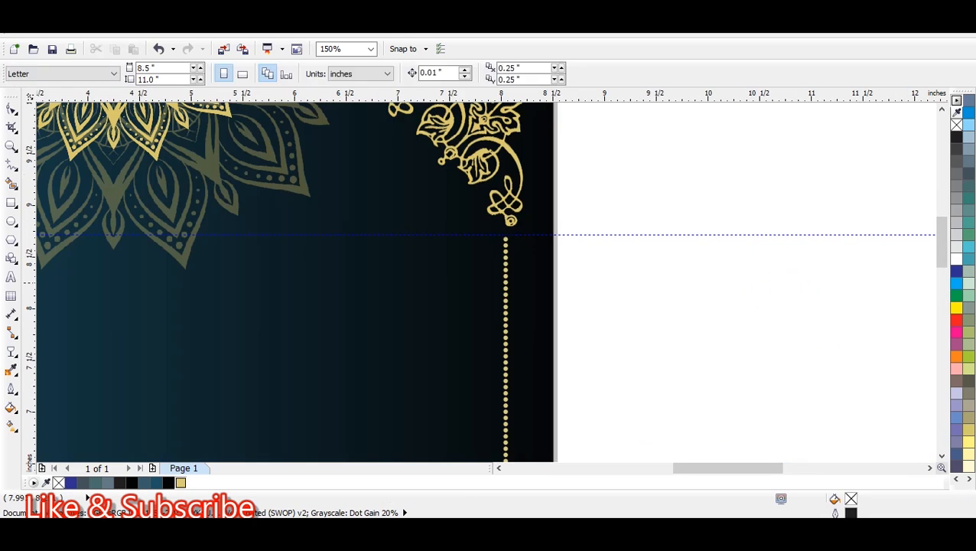
{"action": "left_click", "coordinate": [507, 273]}
{"action": "left_click_drag", "start_coordinate": [507, 275], "coordinate": [508, 275]}
{"action": "left_click", "coordinate": [683, 163]}
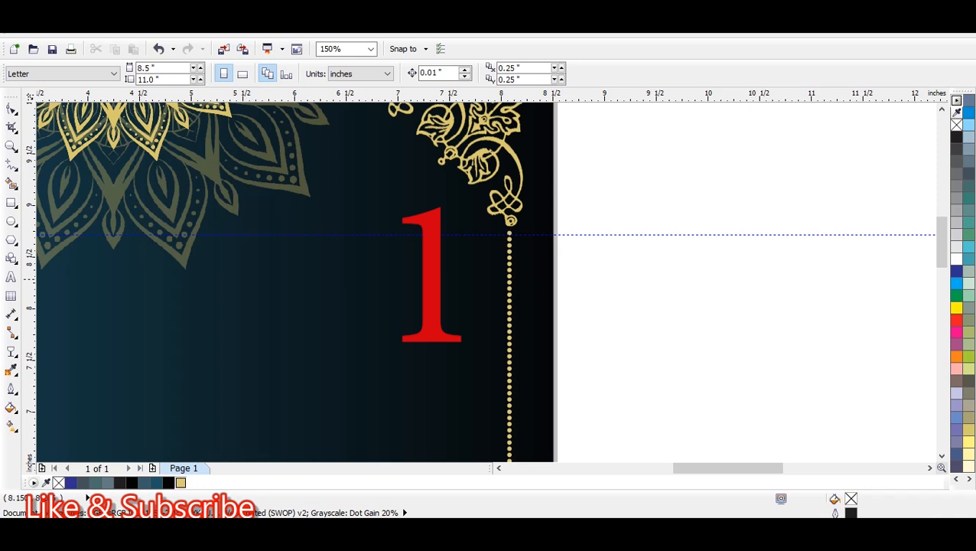
{"action": "left_click", "coordinate": [509, 230]}
{"action": "key", "text": "Up"}
{"action": "key", "text": "Up"}
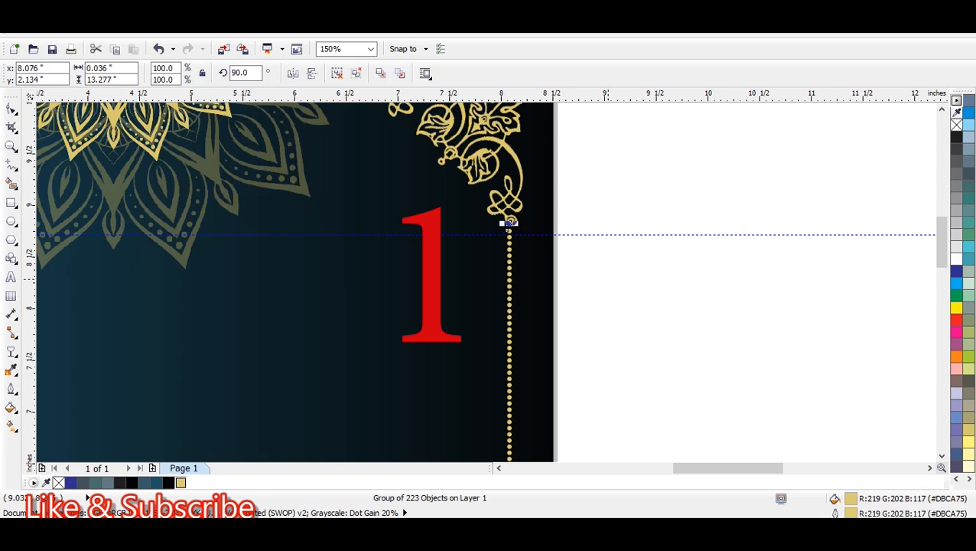
{"action": "left_click", "coordinate": [635, 199]}
Ungroup the vertical dotted line and delete the dots that extend below the card.
{"action": "left_click_drag", "start_coordinate": [942, 254], "coordinate": [942, 396]}
{"action": "key", "text": "F4"}
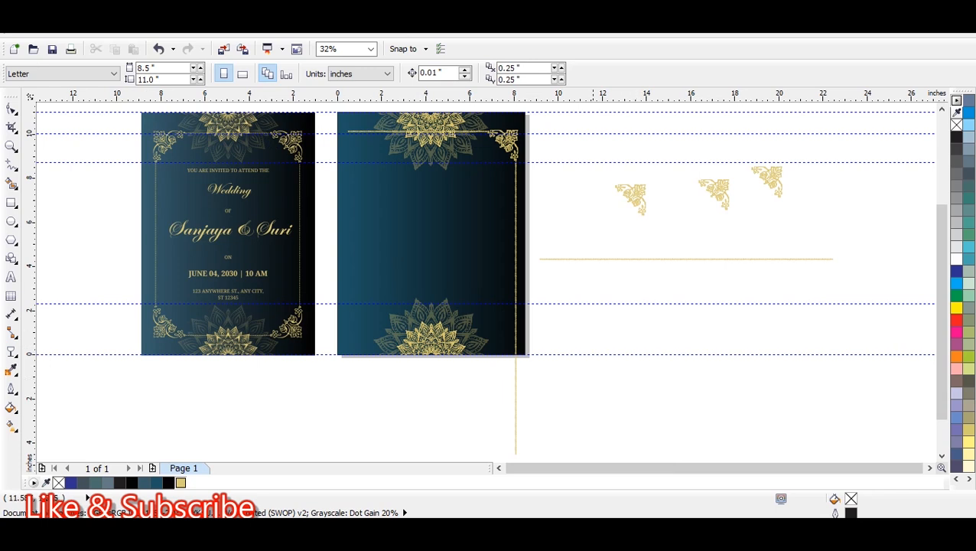
{"action": "left_click", "coordinate": [516, 246]}
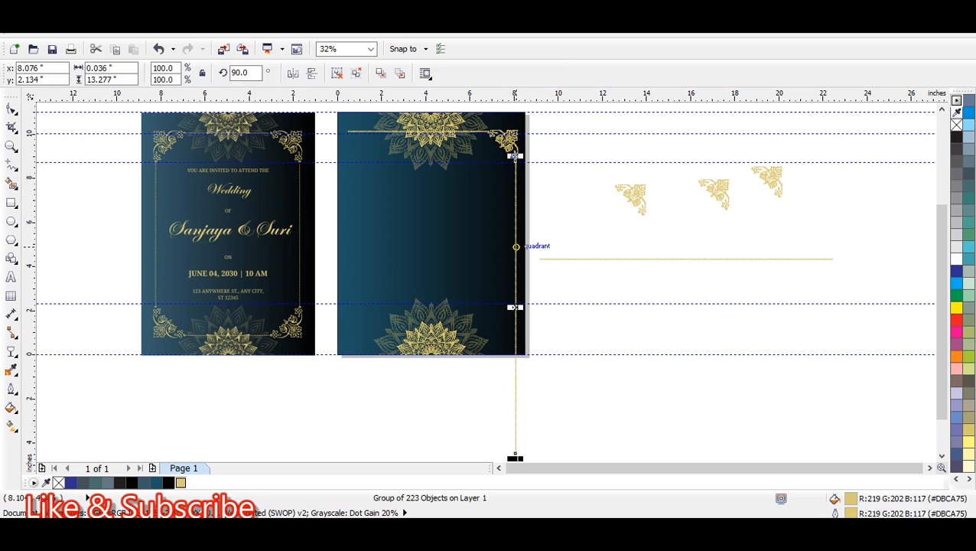
{"action": "key", "text": "ctrl+u"}
{"action": "left_click", "coordinate": [562, 343]}
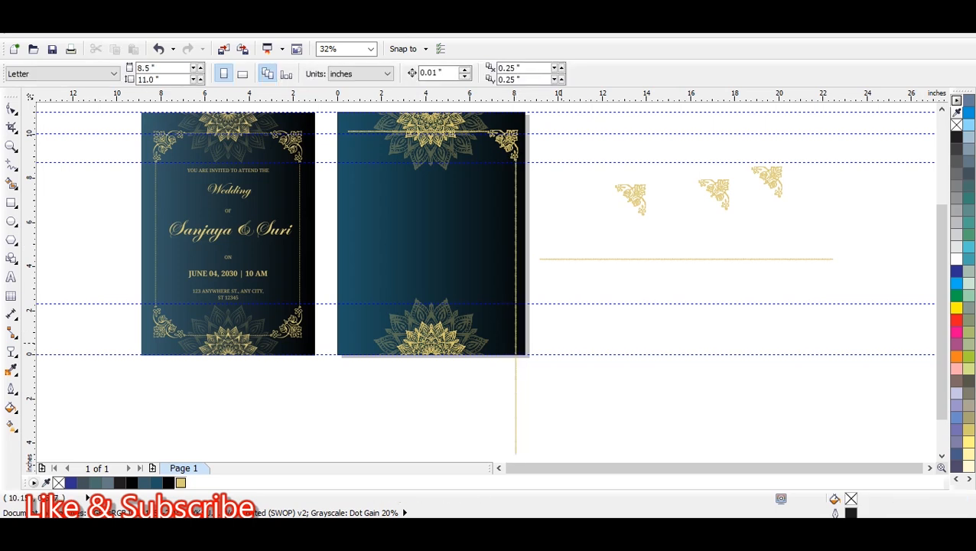
{"action": "scroll", "coordinate": [490, 278], "scroll_direction": "down", "scroll_amount": 1}
{"action": "left_click_drag", "start_coordinate": [484, 444], "coordinate": [484, 444]}
{"action": "key", "text": "Delete"}
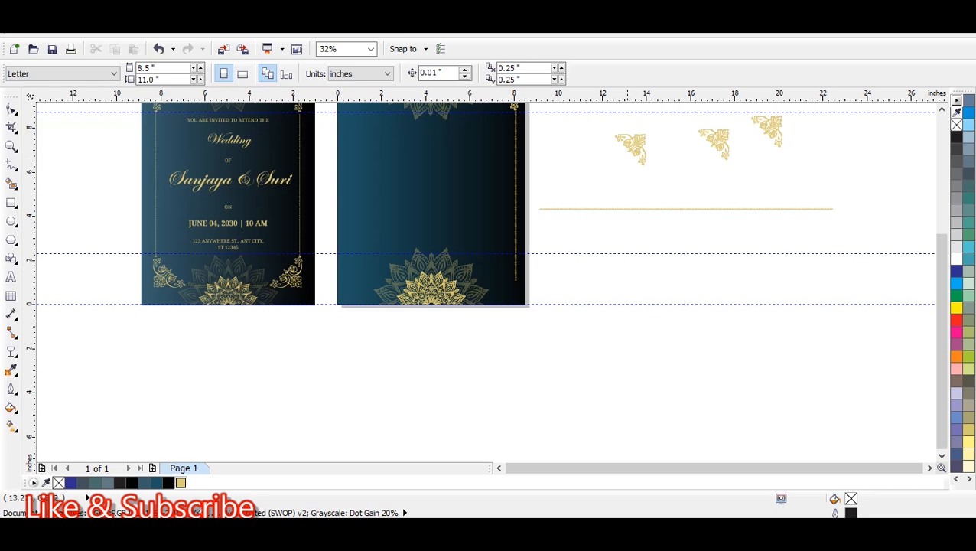
Move the guideline on the card's bottom edge up to y 0.781 in and delete the vertical line's dots below about y 2.4 in.
{"action": "left_click_drag", "start_coordinate": [631, 305], "coordinate": [632, 287]}
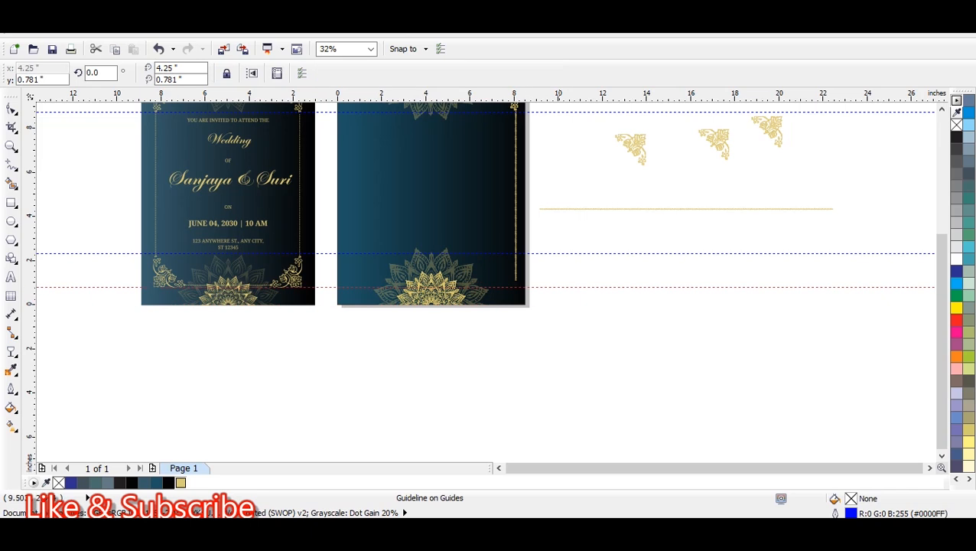
{"action": "left_click_drag", "start_coordinate": [550, 342], "coordinate": [503, 253]}
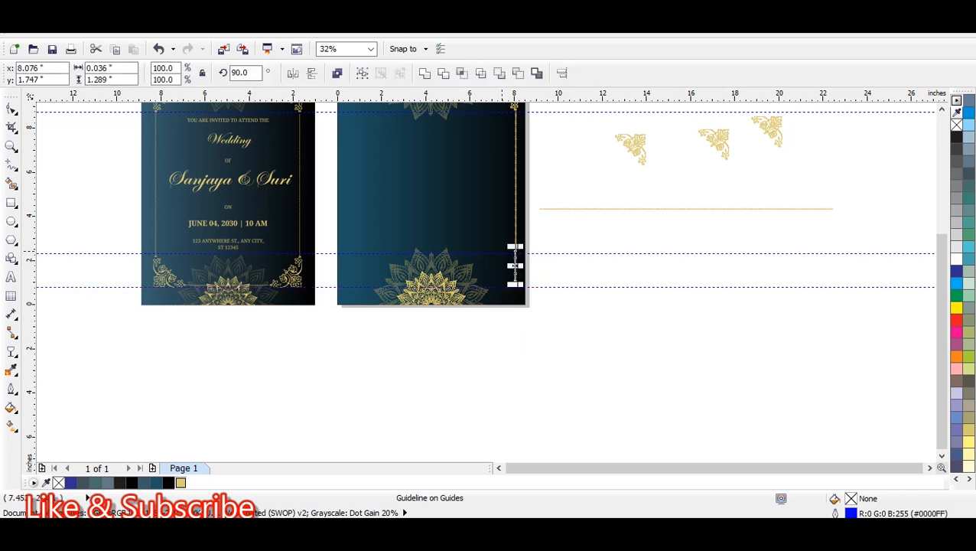
{"action": "key", "text": "Escape"}
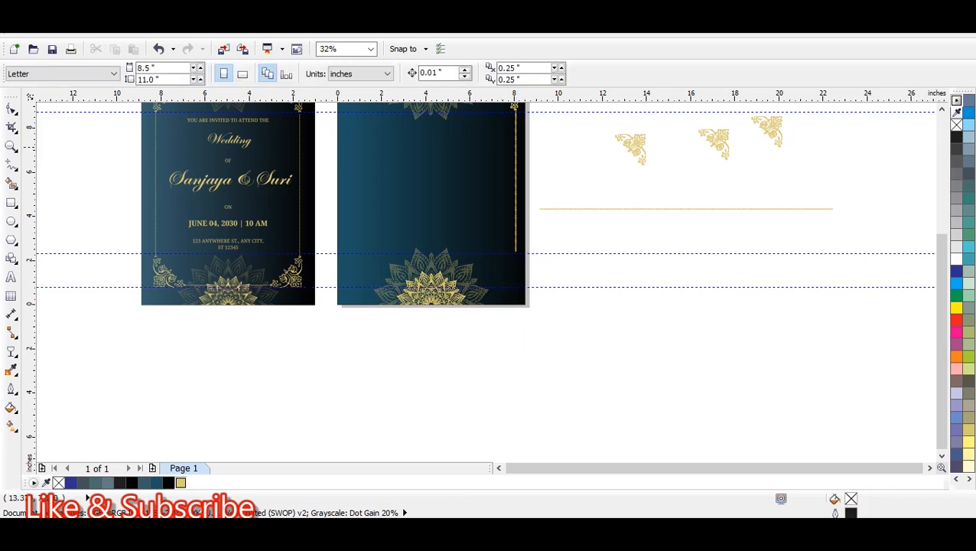
Bring a spare corner ornament into the card's lower-right corner and rotate it to about 265.9 degrees.
{"action": "left_click_drag", "start_coordinate": [638, 142], "coordinate": [514, 264]}
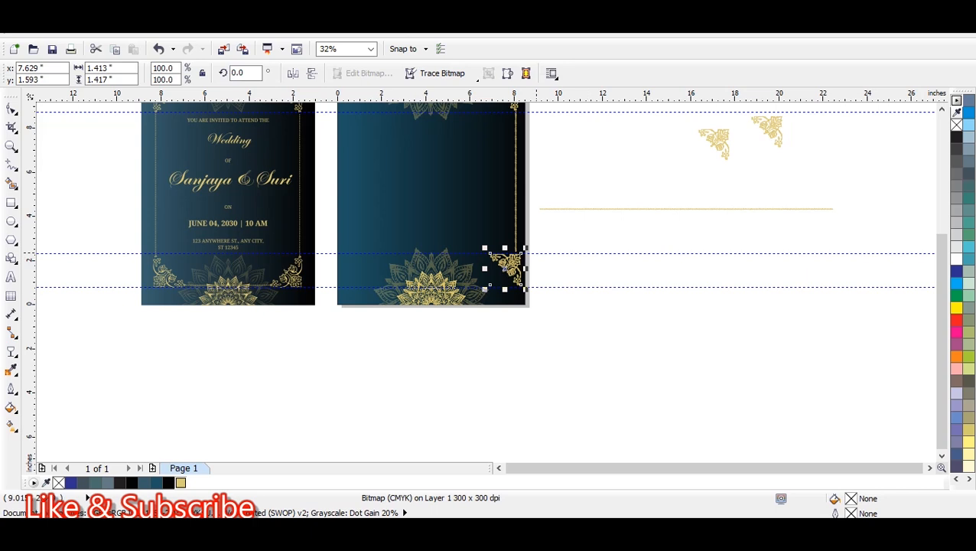
{"action": "scroll", "coordinate": [514, 251], "scroll_direction": "up", "scroll_amount": 3}
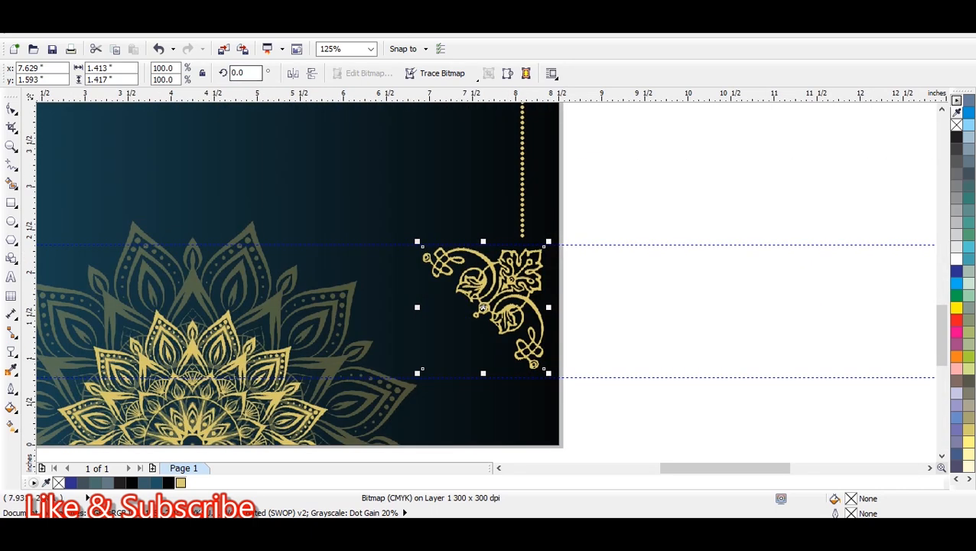
{"action": "left_click", "coordinate": [511, 280]}
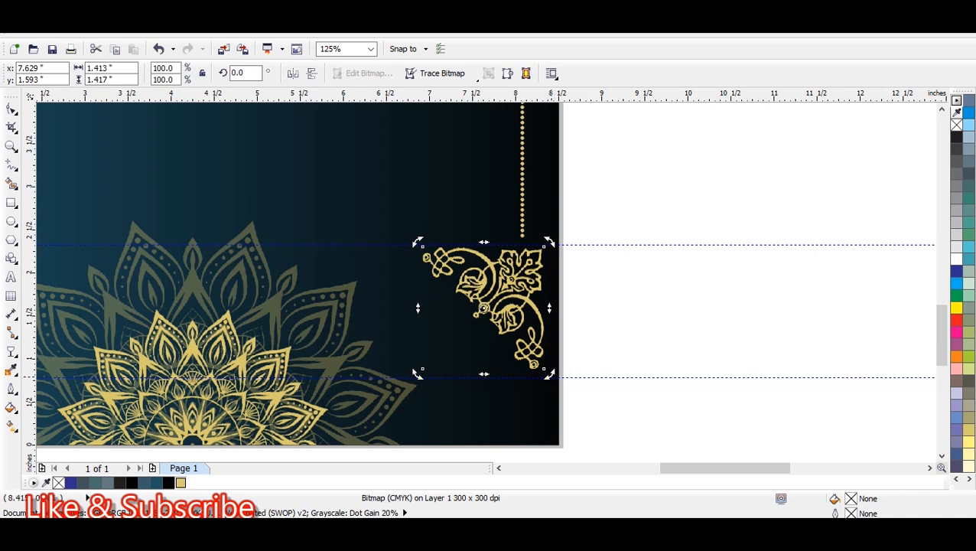
{"action": "left_click_drag", "start_coordinate": [549, 242], "coordinate": [559, 317]}
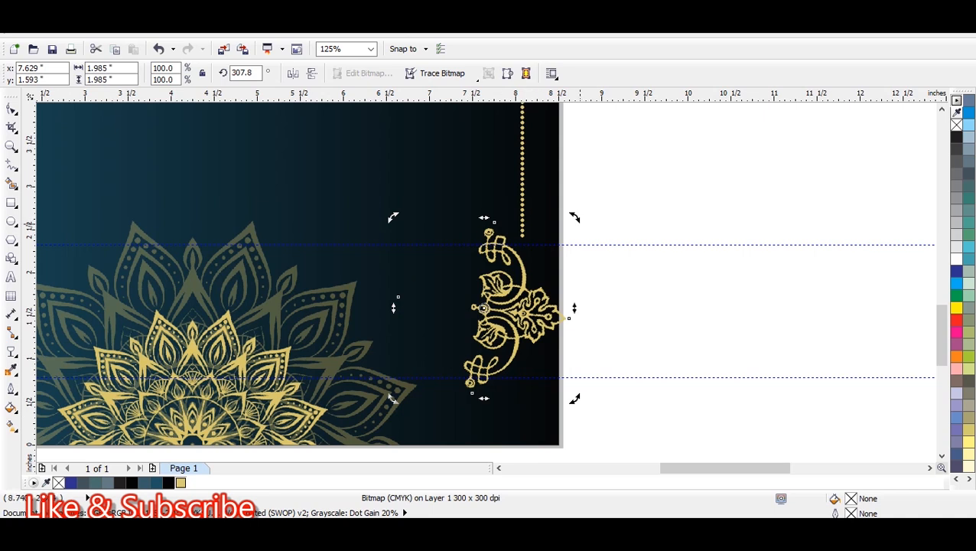
{"action": "left_click_drag", "start_coordinate": [572, 398], "coordinate": [553, 377]}
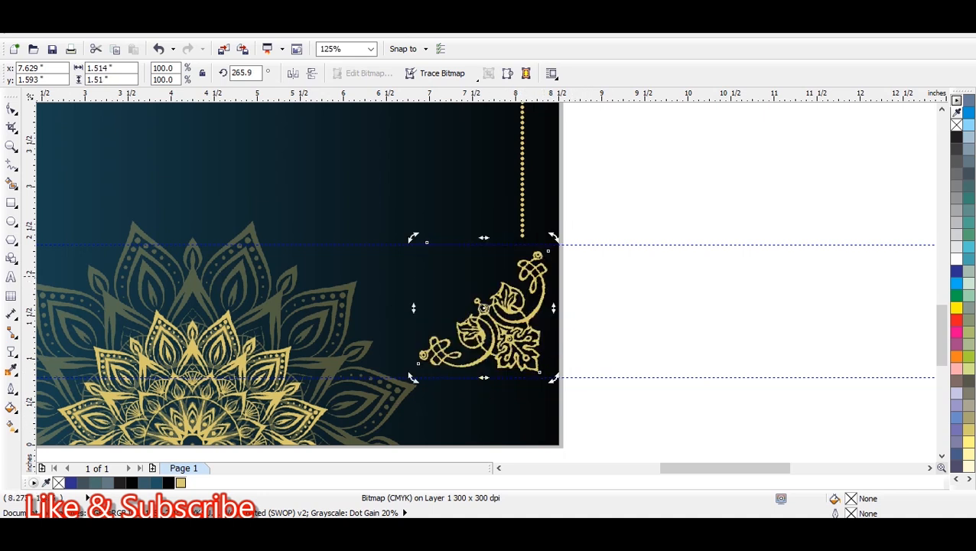
Join the lower-right ornament to the vertical dotted line's lower end, at about x 7.437 in, y 1.743 in.
{"action": "left_click_drag", "start_coordinate": [483, 308], "coordinate": [463, 296]}
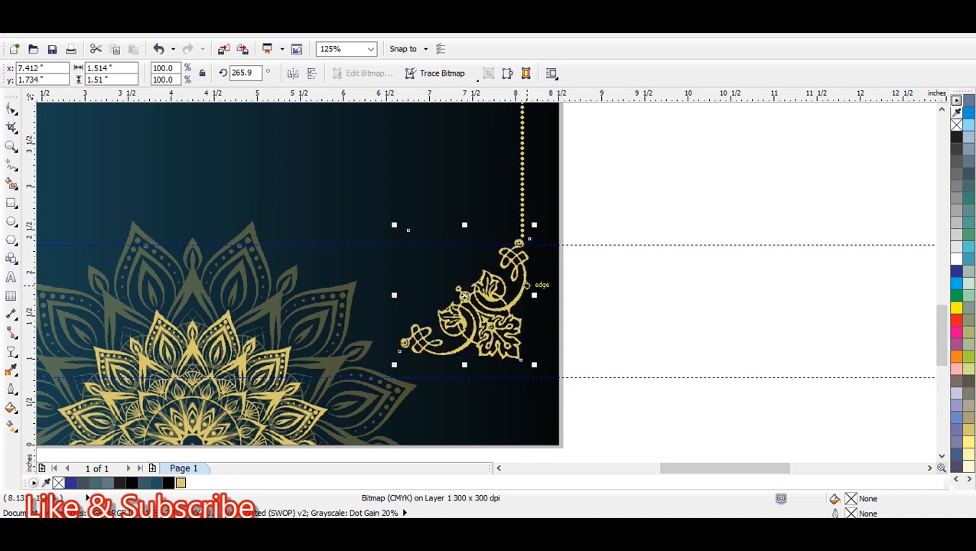
{"action": "left_click_drag", "start_coordinate": [408, 228], "coordinate": [410, 229]}
{"action": "left_click_drag", "start_coordinate": [523, 291], "coordinate": [525, 291]}
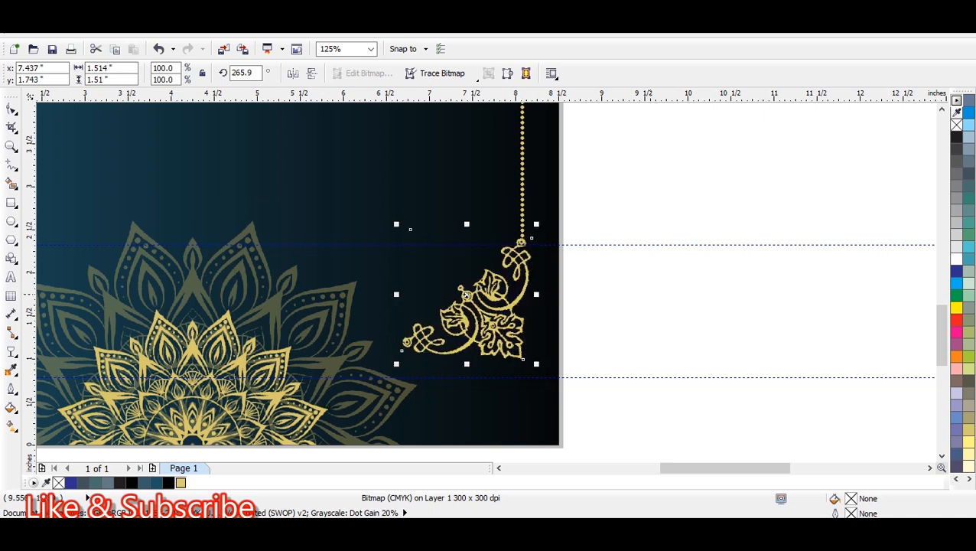
Delete the dots at the left end of the card's upper horizontal dotted line.
{"action": "key", "text": "F4"}
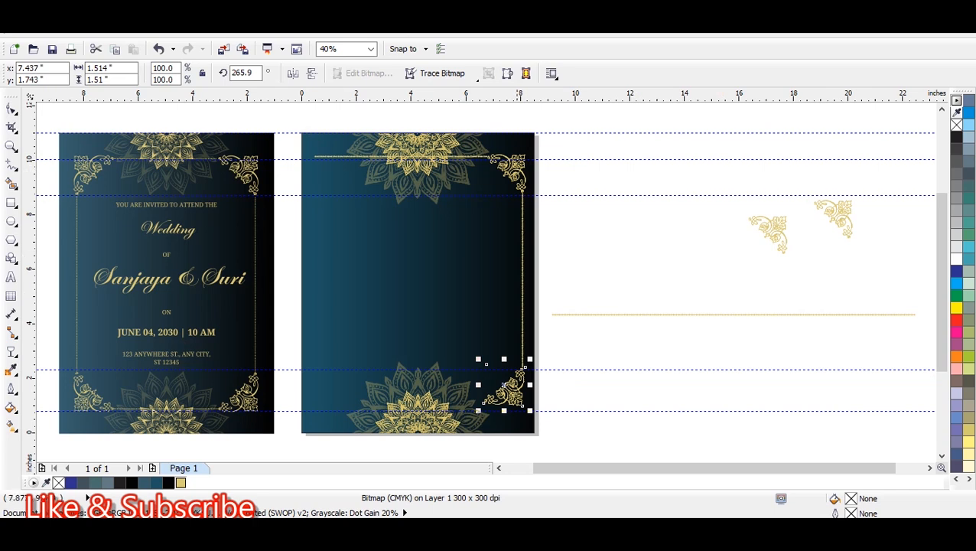
{"action": "left_click", "coordinate": [512, 165]}
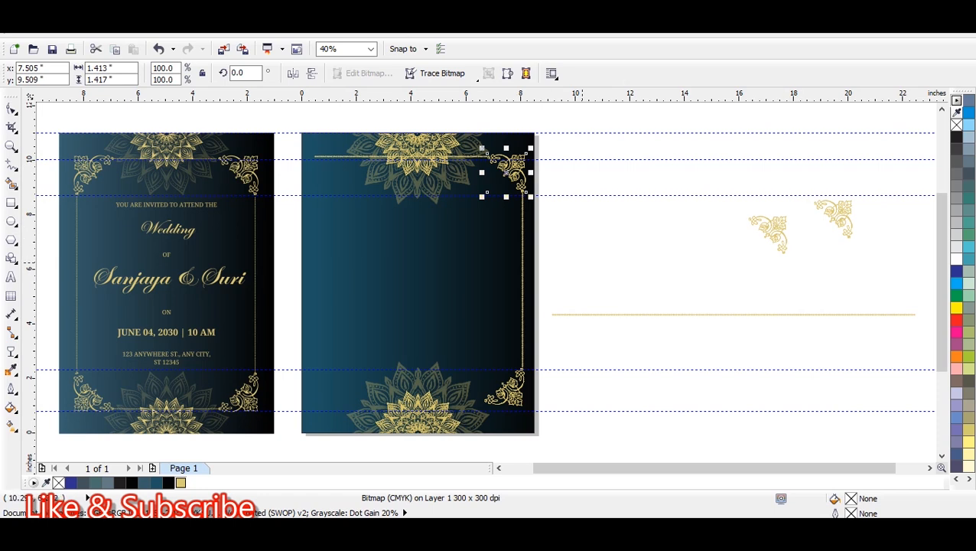
{"action": "left_click_drag", "start_coordinate": [283, 117], "coordinate": [329, 197]}
{"action": "key", "text": "Delete"}
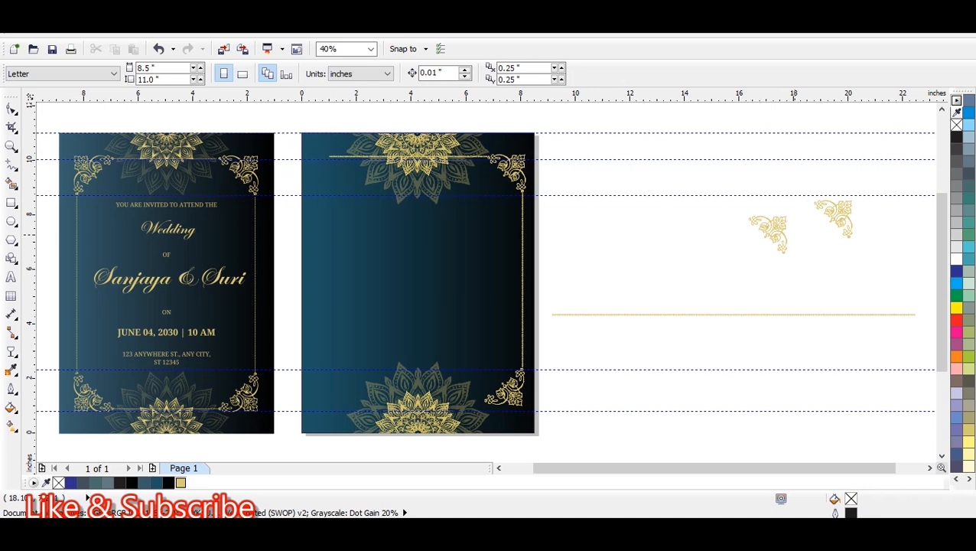
Place a horizontally mirrored spare ornament in the card's upper-left corner and delete the line's dots overlapping it.
{"action": "left_click_drag", "start_coordinate": [768, 234], "coordinate": [304, 178]}
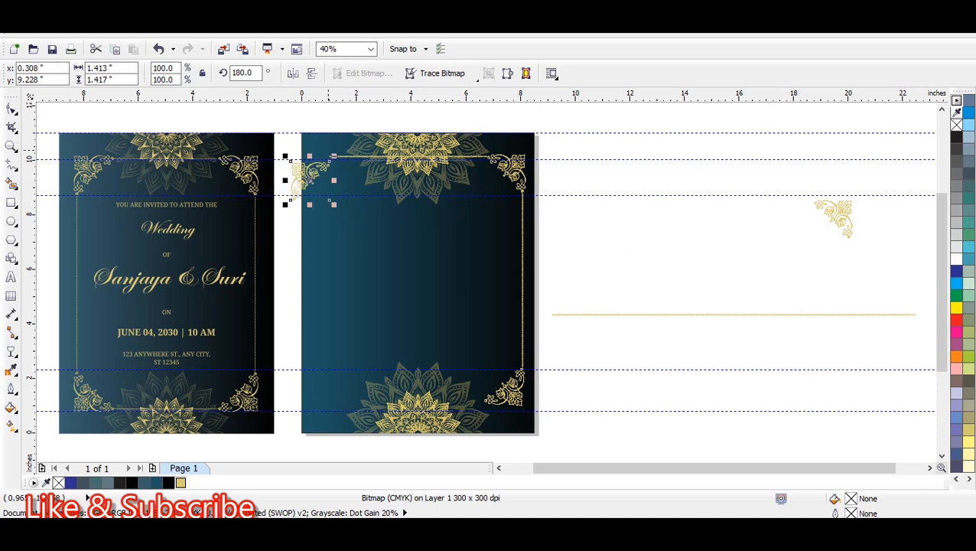
{"action": "scroll", "coordinate": [328, 148], "scroll_direction": "up", "scroll_amount": 2}
{"action": "left_click_drag", "start_coordinate": [330, 245], "coordinate": [333, 232]}
{"action": "left_click_drag", "start_coordinate": [260, 113], "coordinate": [318, 195]}
{"action": "key", "text": "Delete"}
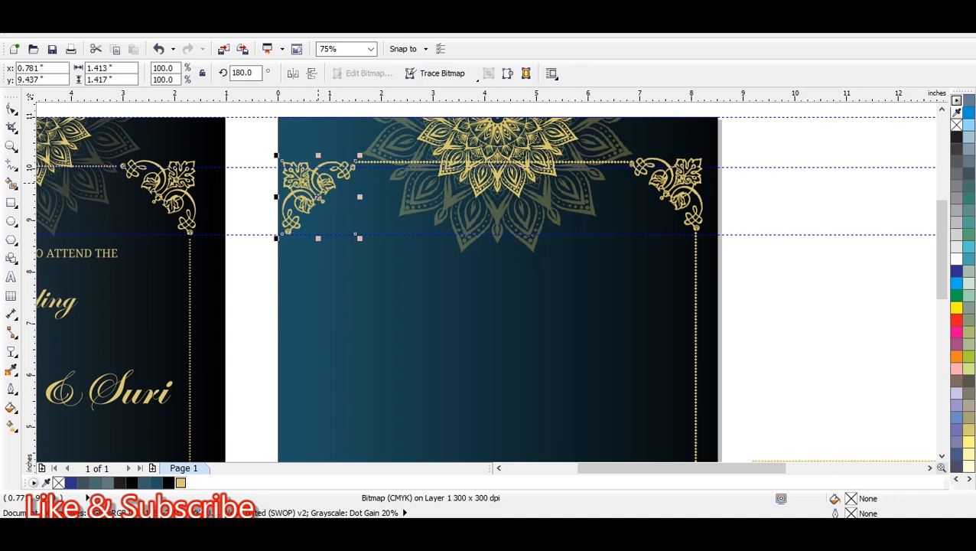
Delete a few more dots at the line's left end and join the upper-left ornament to it at about x 0.948 in, y 9.52 in.
{"action": "scroll", "coordinate": [347, 166], "scroll_direction": "up", "scroll_amount": 2}
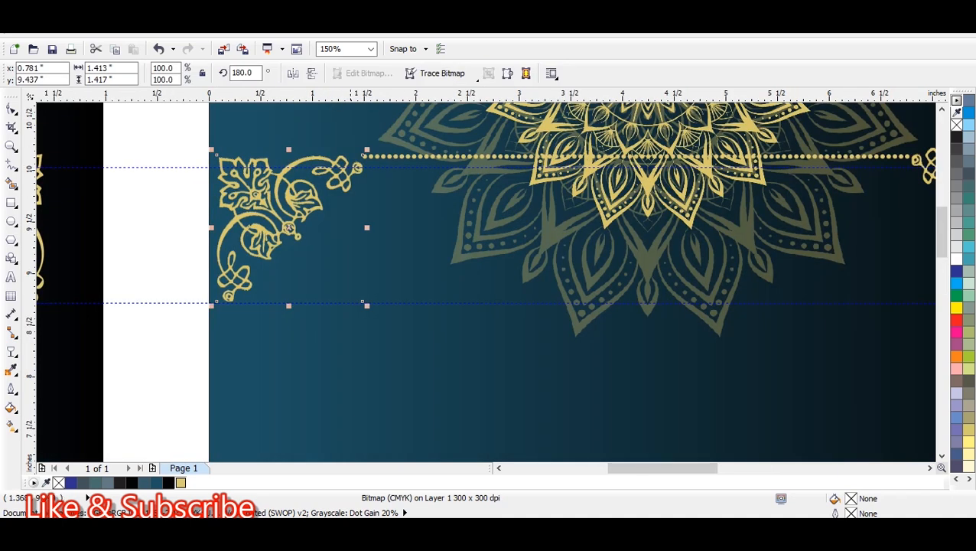
{"action": "left_click_drag", "start_coordinate": [289, 228], "coordinate": [289, 221]}
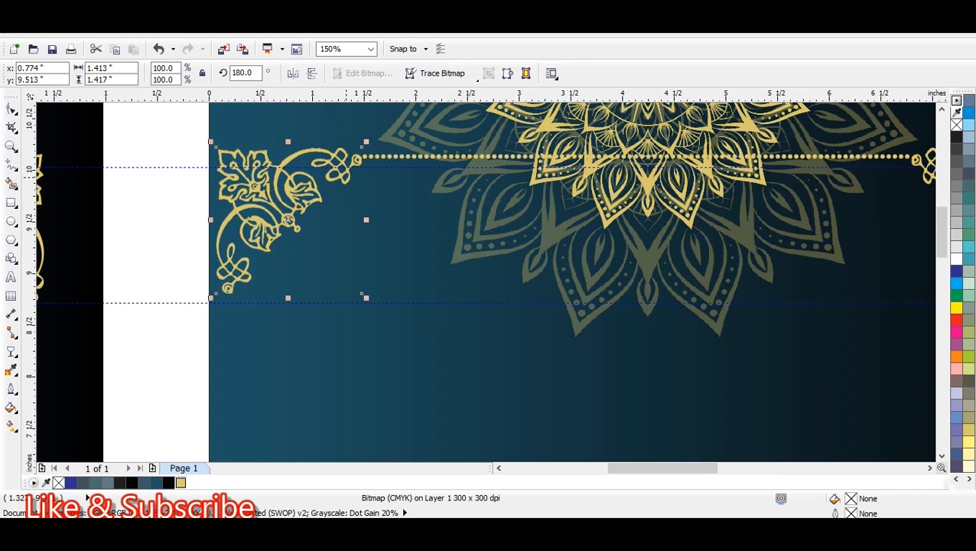
{"action": "left_click_drag", "start_coordinate": [179, 125], "coordinate": [384, 174]}
{"action": "key", "text": "Escape"}
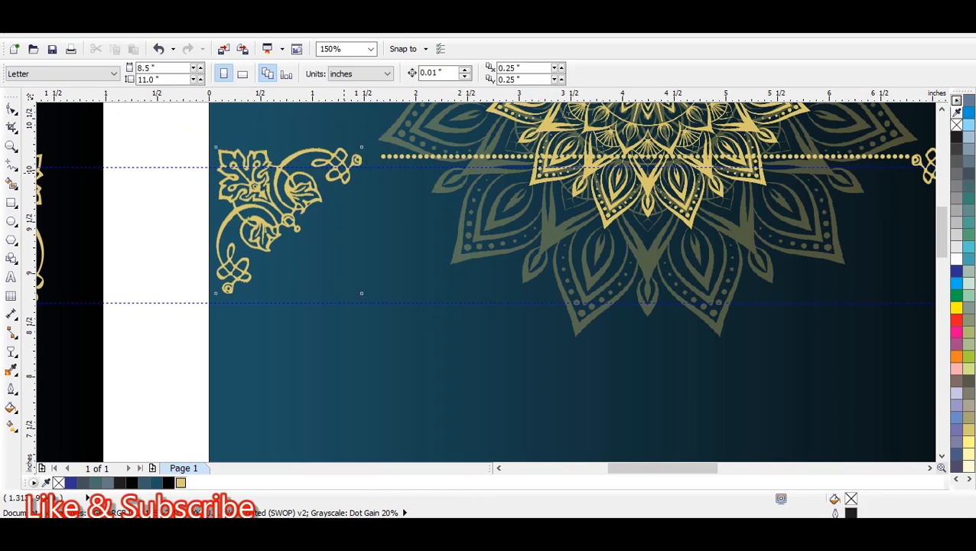
{"action": "left_click", "coordinate": [362, 171]}
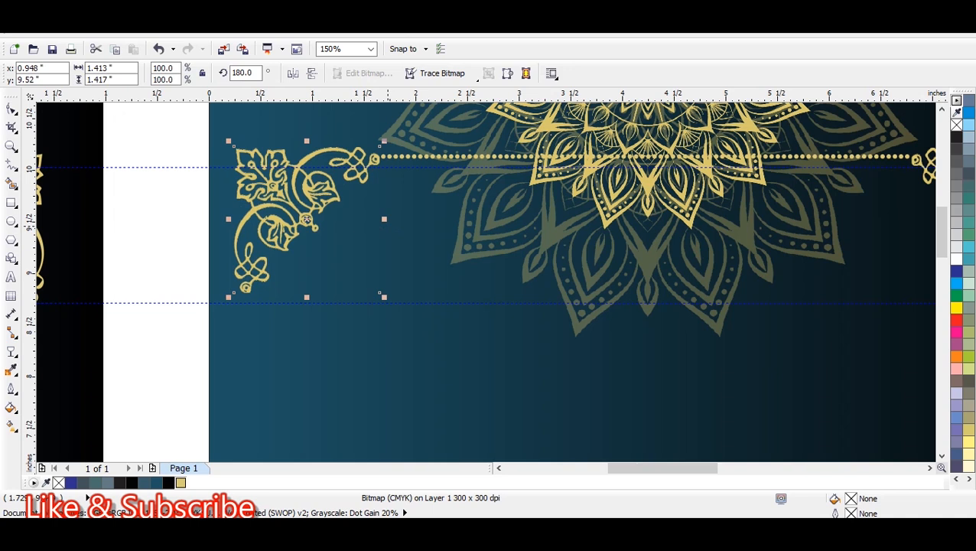
Bring the last spare ornament closer to the card and mirror it both horizontally and vertically.
{"action": "scroll", "coordinate": [379, 292], "scroll_direction": "down", "scroll_amount": 4}
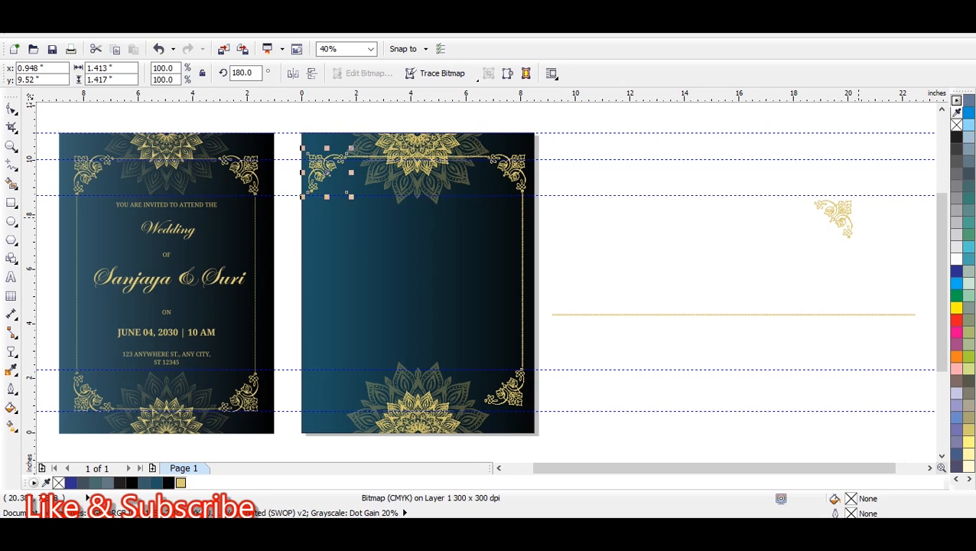
{"action": "left_click", "coordinate": [838, 220]}
{"action": "left_click_drag", "start_coordinate": [838, 221], "coordinate": [624, 254]}
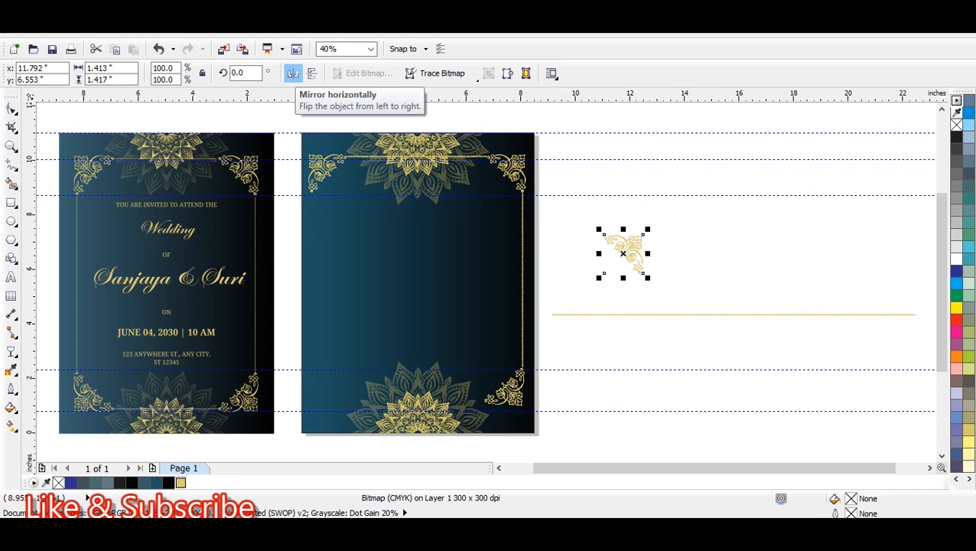
{"action": "left_click", "coordinate": [294, 73]}
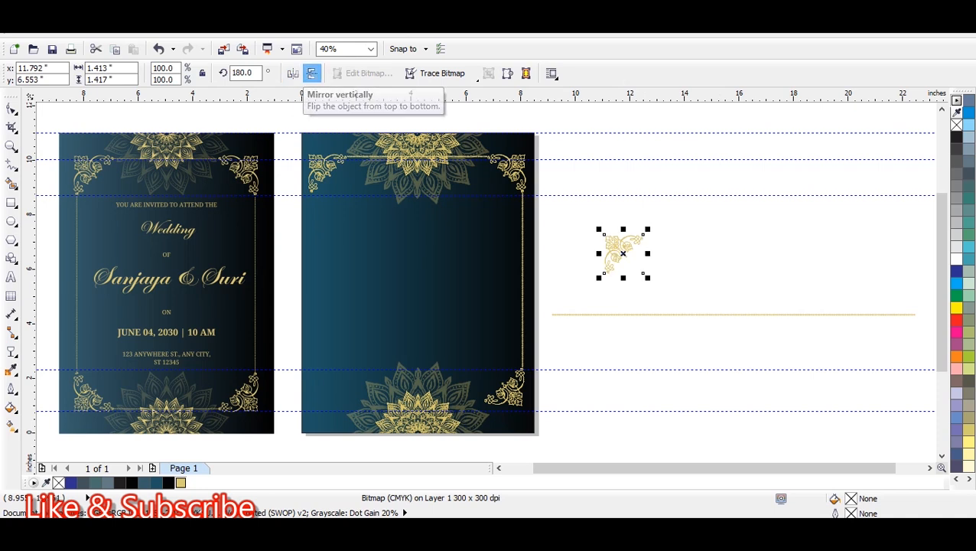
{"action": "left_click", "coordinate": [312, 73]}
{"action": "scroll", "coordinate": [611, 268], "scroll_direction": "down", "scroll_amount": 2}
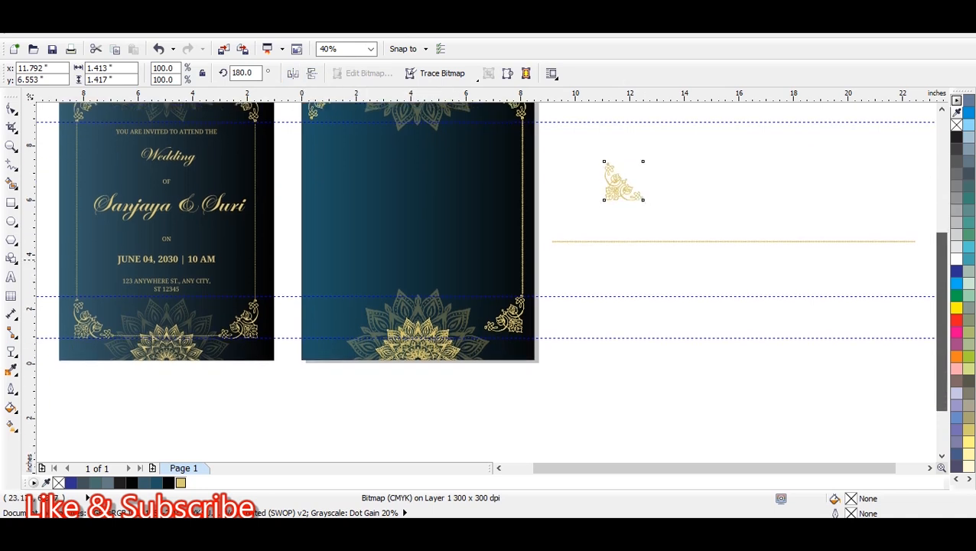
{"action": "left_click_drag", "start_coordinate": [616, 178], "coordinate": [614, 169]}
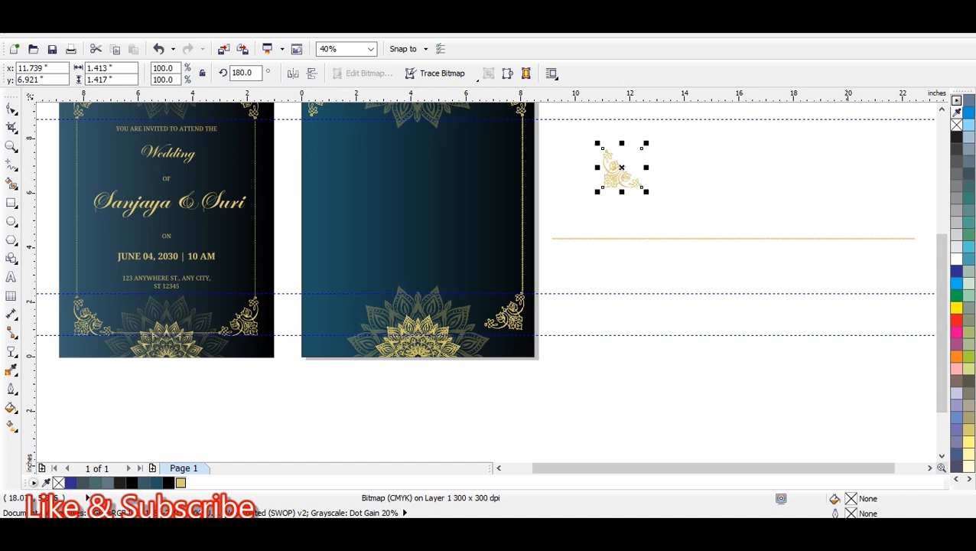
Group the dots of the upper horizontal line and place a copy lower on the card, at about x 3.797 in, y 4.479 in.
{"action": "scroll", "coordinate": [485, 278], "scroll_direction": "up", "scroll_amount": 2}
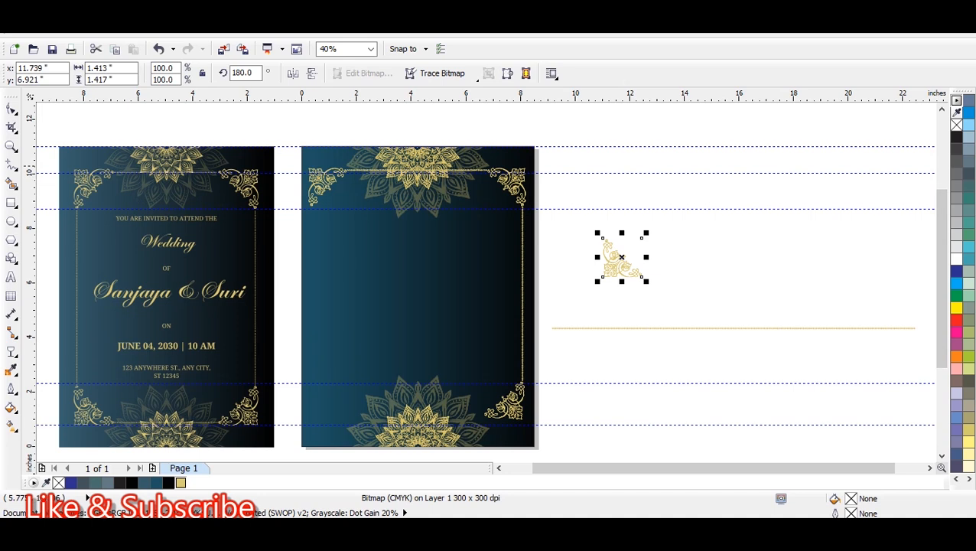
{"action": "left_click_drag", "start_coordinate": [319, 120], "coordinate": [495, 176]}
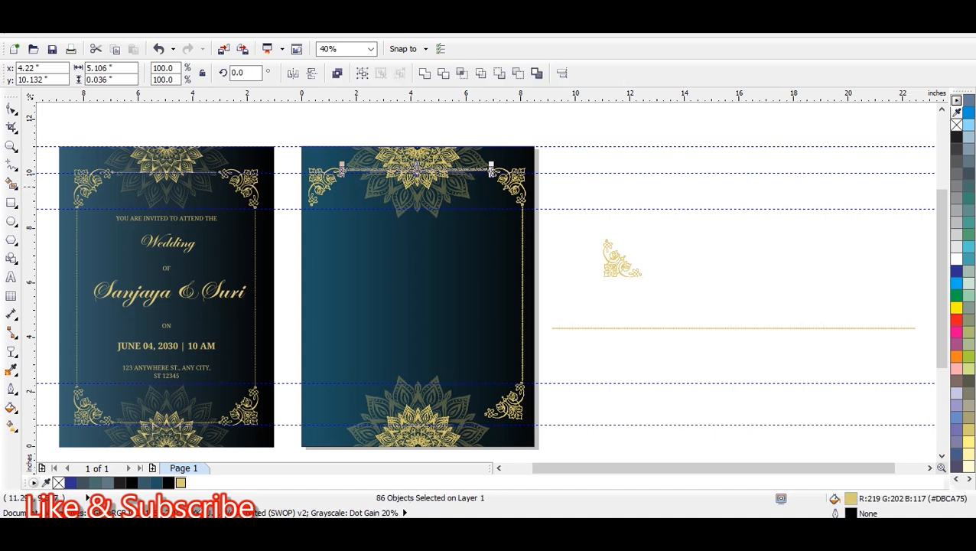
{"action": "key", "text": "ctrl+g"}
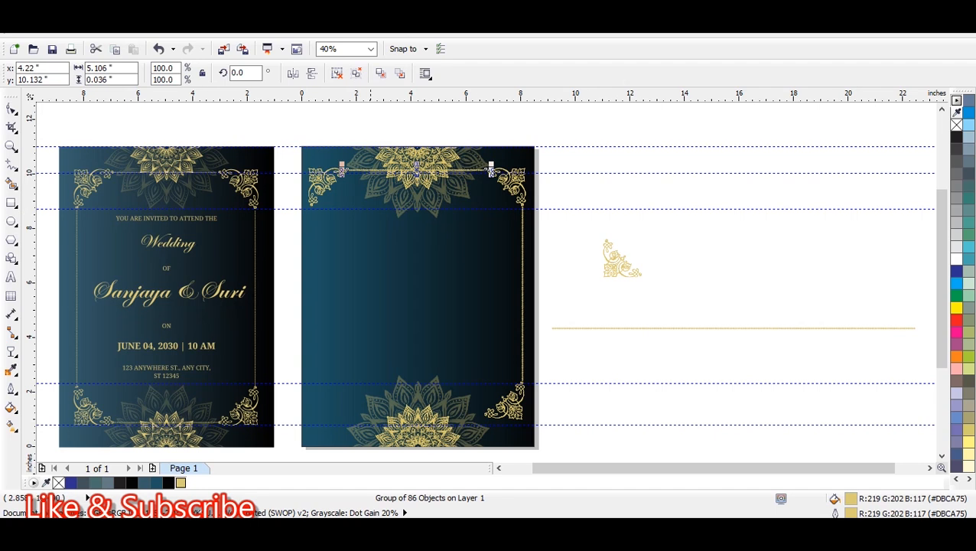
{"action": "left_click_drag", "start_coordinate": [416, 168], "coordinate": [405, 324]}
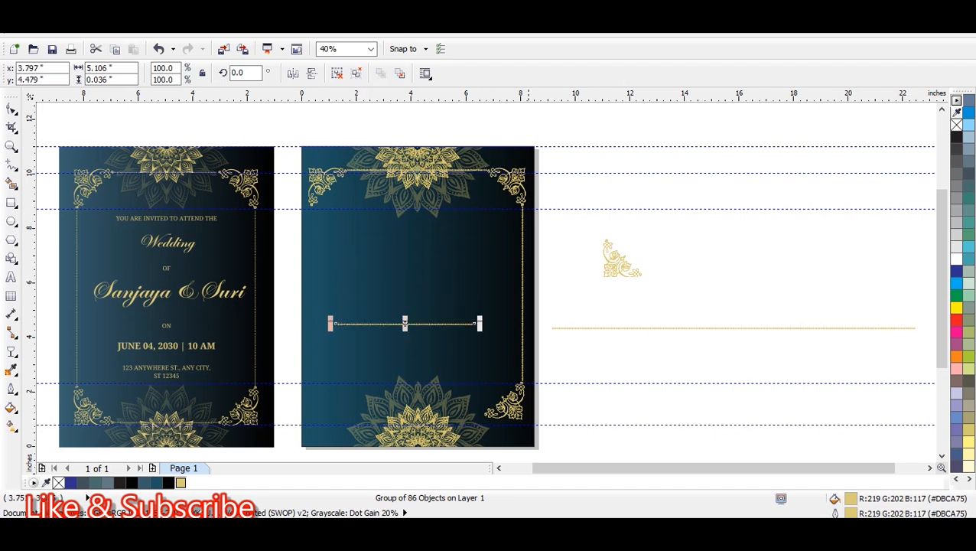
Move the copied horizontal dotted line down to meet the lower-right ornament, at about x 4.102 in, y 1.186 in.
{"action": "scroll", "coordinate": [405, 323], "scroll_direction": "down", "scroll_amount": 3}
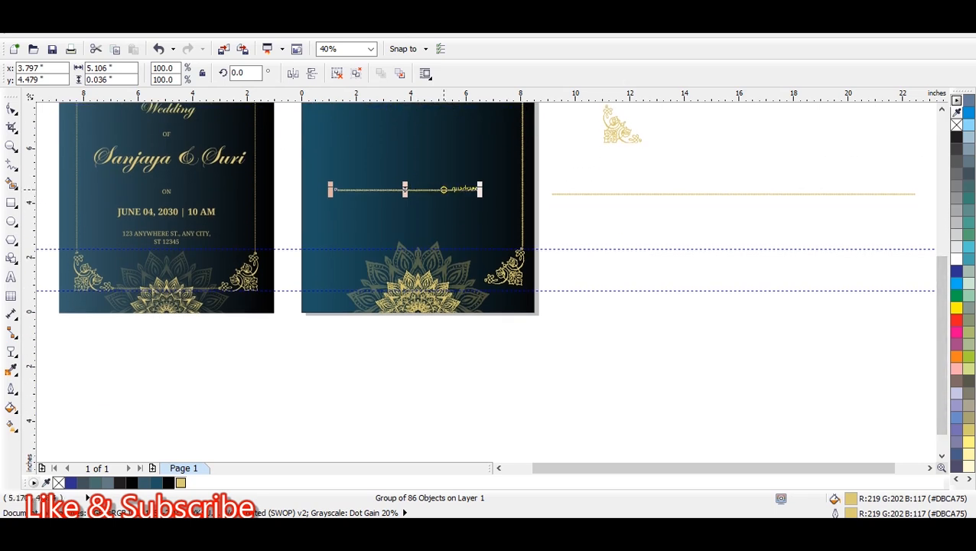
{"action": "left_click_drag", "start_coordinate": [444, 189], "coordinate": [480, 288]}
{"action": "scroll", "coordinate": [459, 276], "scroll_direction": "up", "scroll_amount": 5}
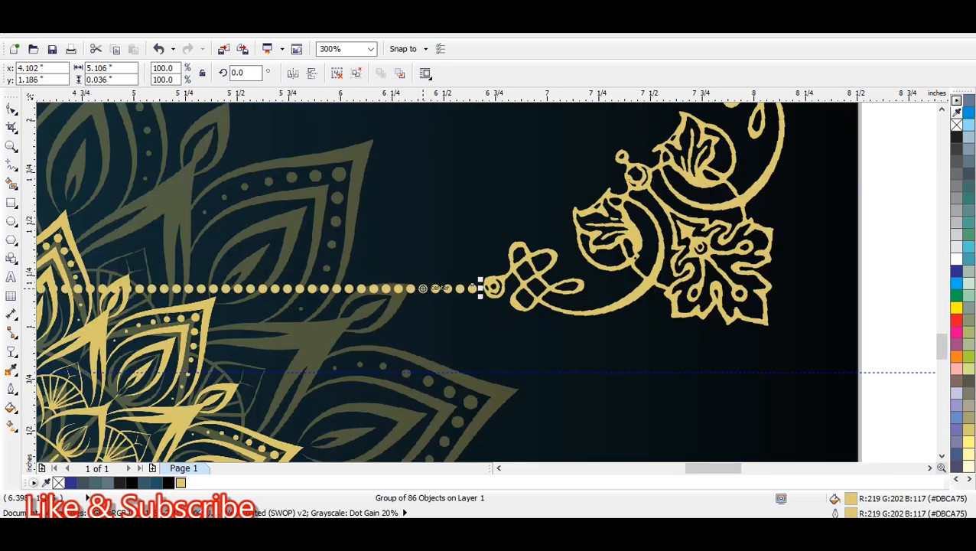
{"action": "key", "text": "F4"}
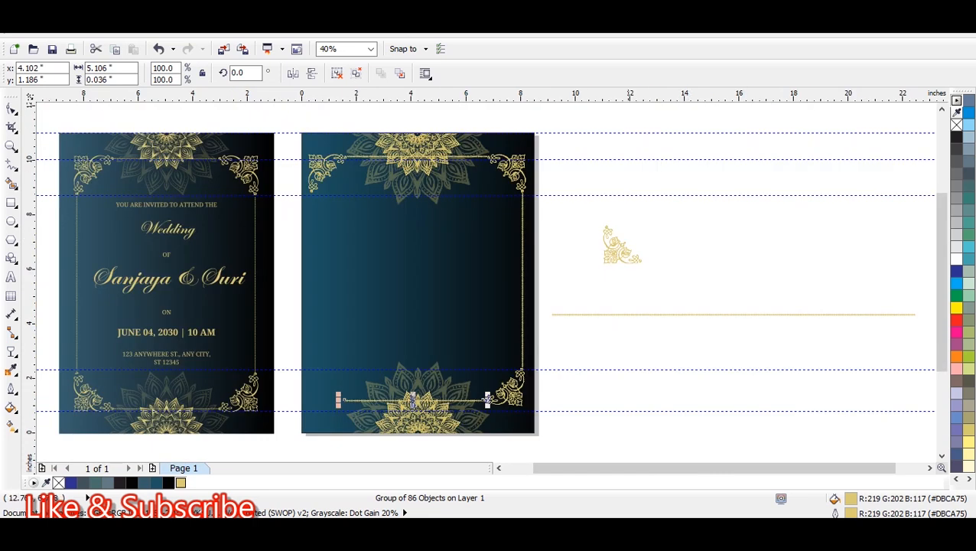
Group the dots of the card's right vertical line and place a copy along the card's left edge.
{"action": "left_click", "coordinate": [619, 250]}
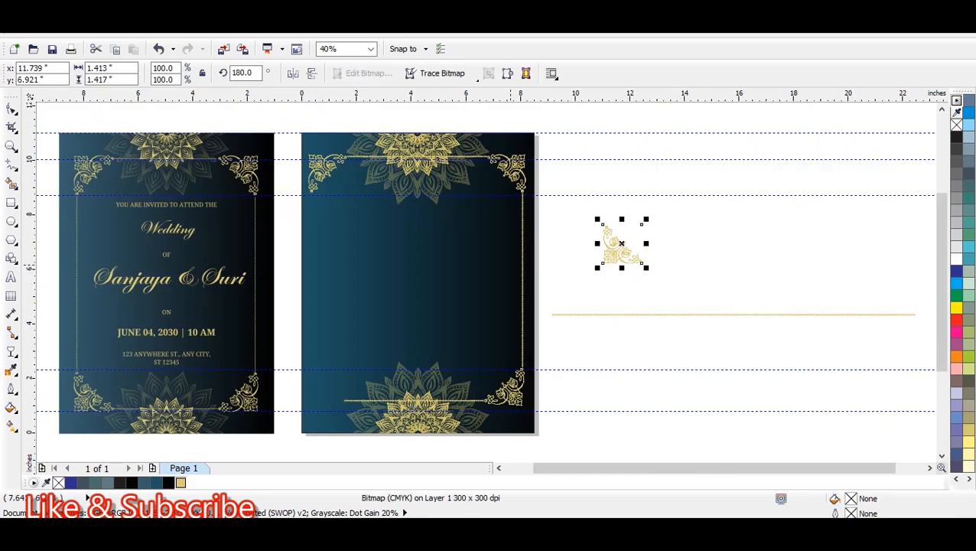
{"action": "left_click_drag", "start_coordinate": [556, 183], "coordinate": [509, 372]}
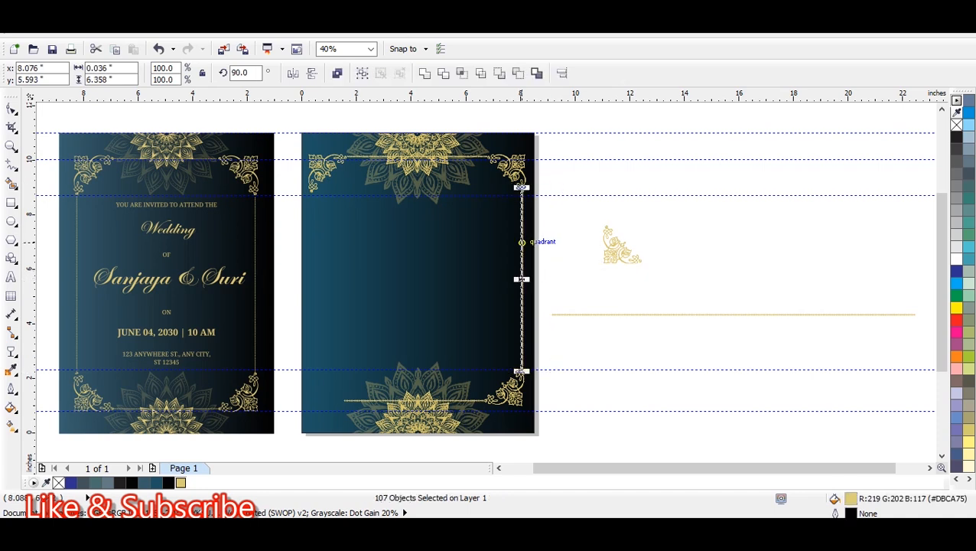
{"action": "key", "text": "ctrl+g"}
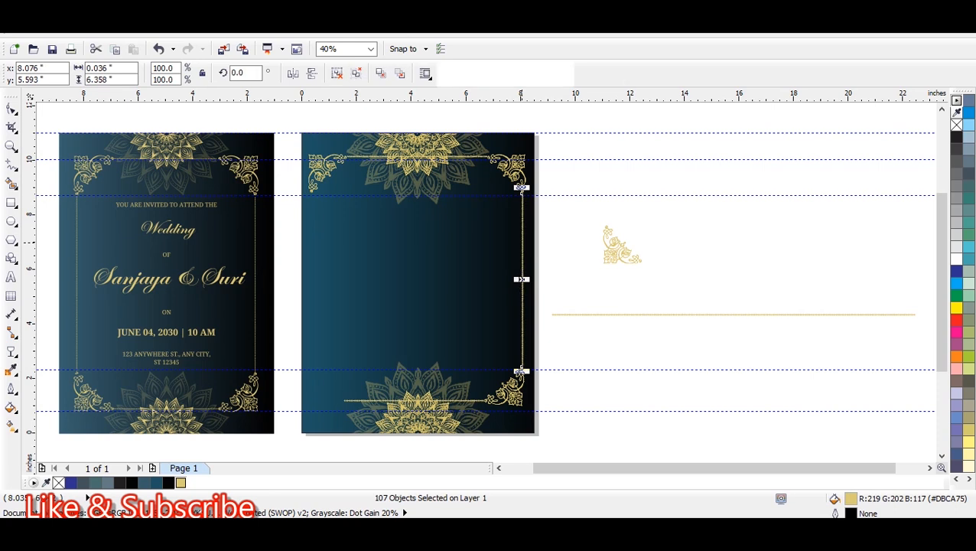
{"action": "left_click_drag", "start_coordinate": [522, 243], "coordinate": [311, 243]}
{"action": "right_click", "coordinate": [311, 243]}
{"action": "left_click", "coordinate": [772, 237]}
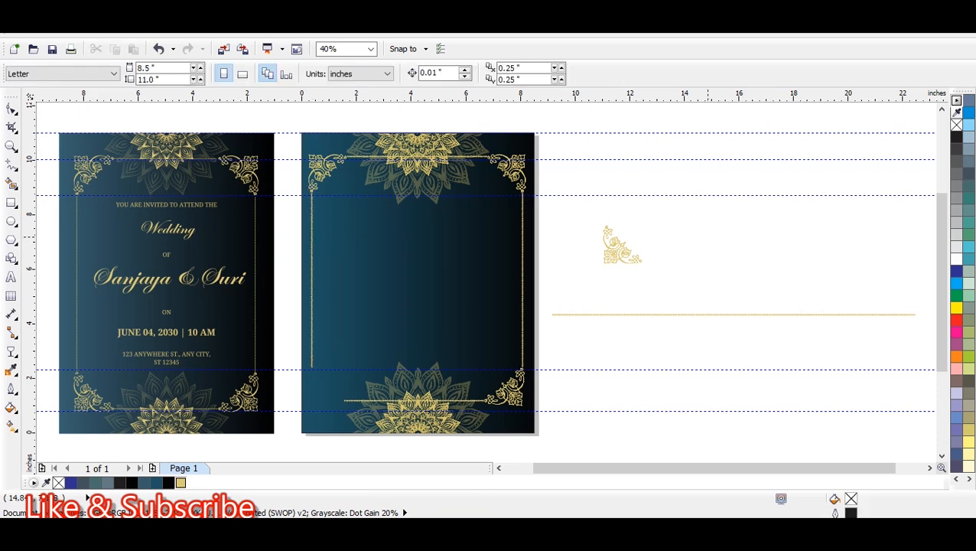
Place the spare ornament in the card's lower-left corner, joined to the left dotted line at about x 0.931 in, y 1.702 in.
{"action": "left_click_drag", "start_coordinate": [622, 245], "coordinate": [324, 388]}
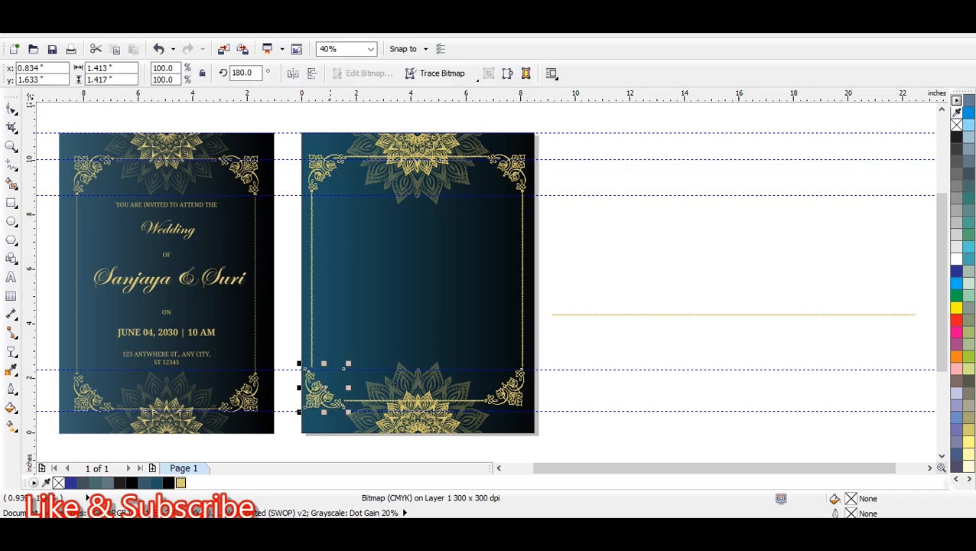
{"action": "scroll", "coordinate": [320, 370], "scroll_direction": "up", "scroll_amount": 1}
{"action": "scroll", "coordinate": [365, 378], "scroll_direction": "up", "scroll_amount": 1}
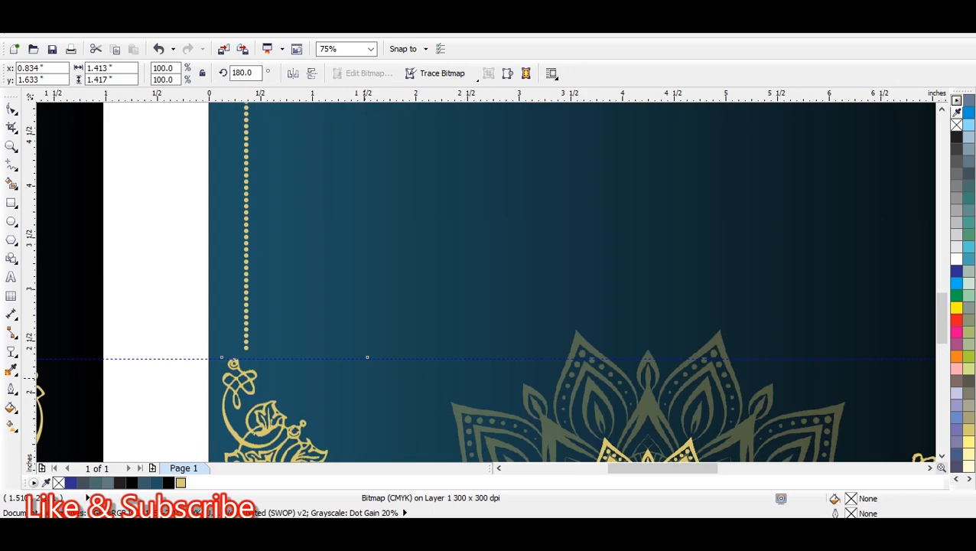
{"action": "left_click_drag", "start_coordinate": [279, 423], "coordinate": [288, 415]}
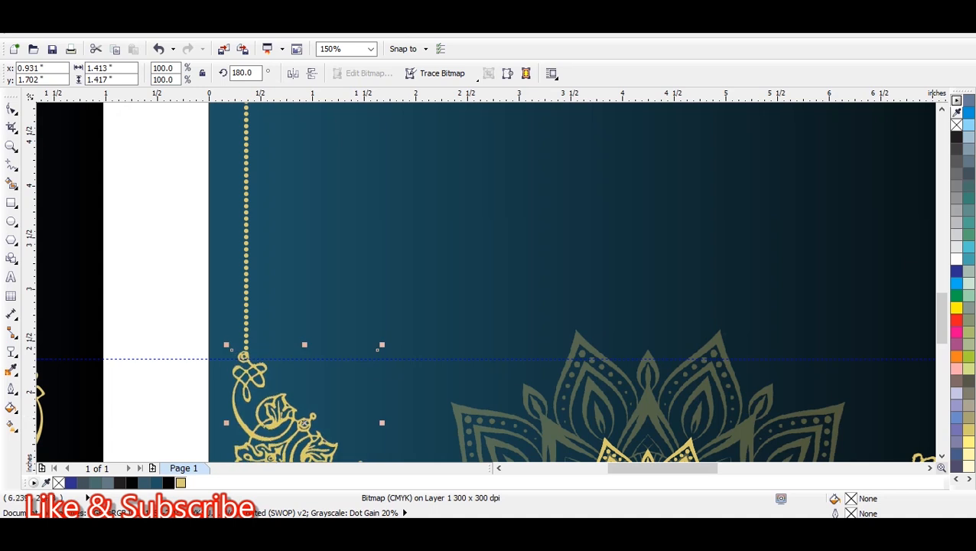
Compare the size, rotation and alignment of the card's corner ornaments with one another.
{"action": "left_click_drag", "start_coordinate": [941, 331], "coordinate": [942, 357]}
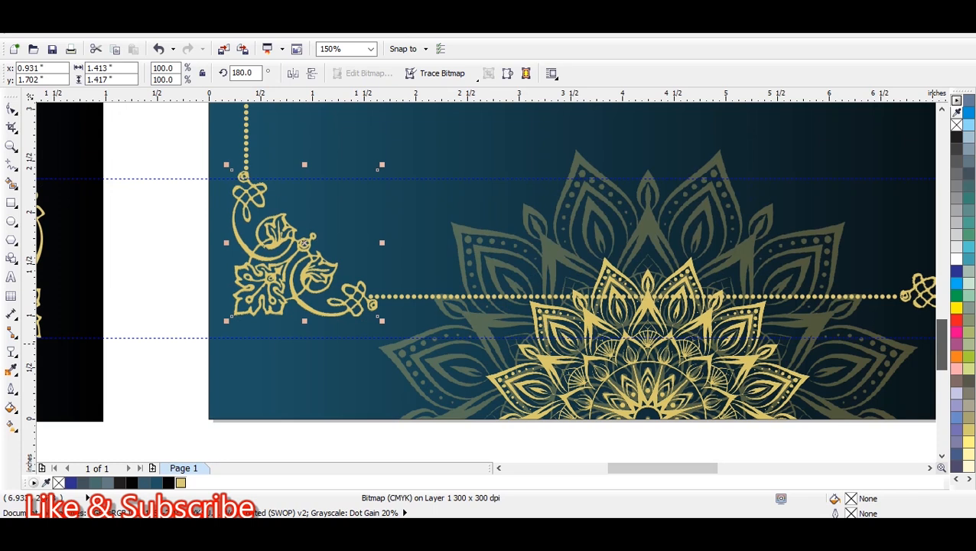
{"action": "left_click_drag", "start_coordinate": [670, 467], "coordinate": [699, 468]}
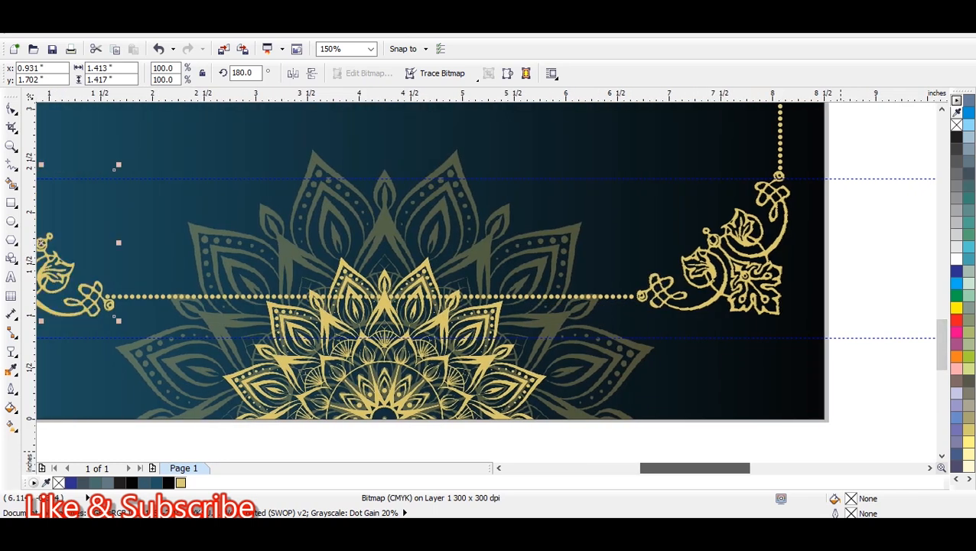
{"action": "left_click", "coordinate": [713, 239]}
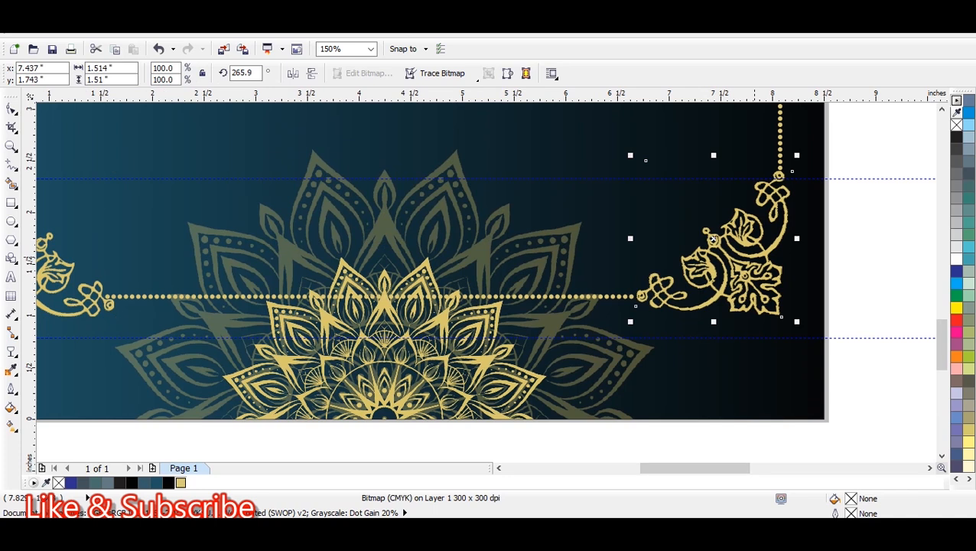
{"action": "left_click", "coordinate": [55, 265]}
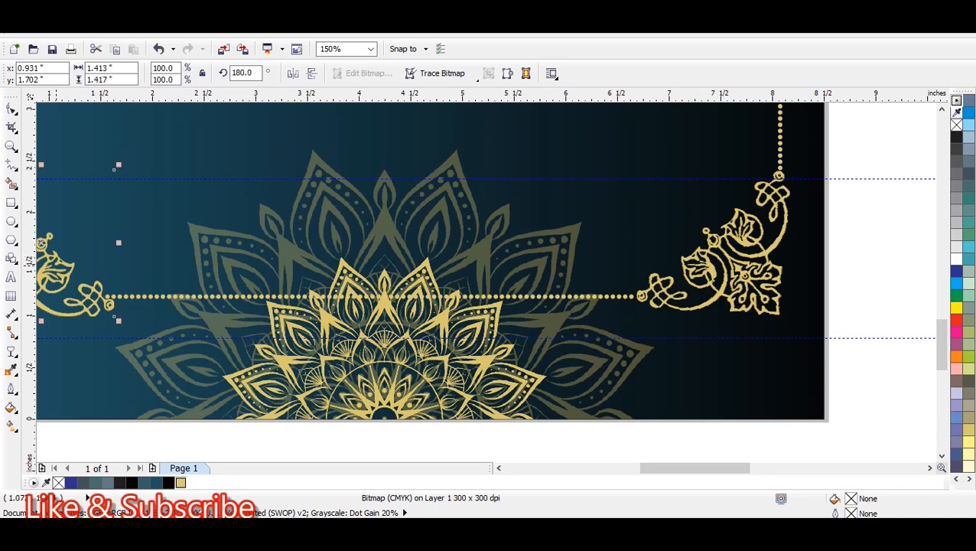
{"action": "scroll", "coordinate": [426, 259], "scroll_direction": "down", "scroll_amount": 1}
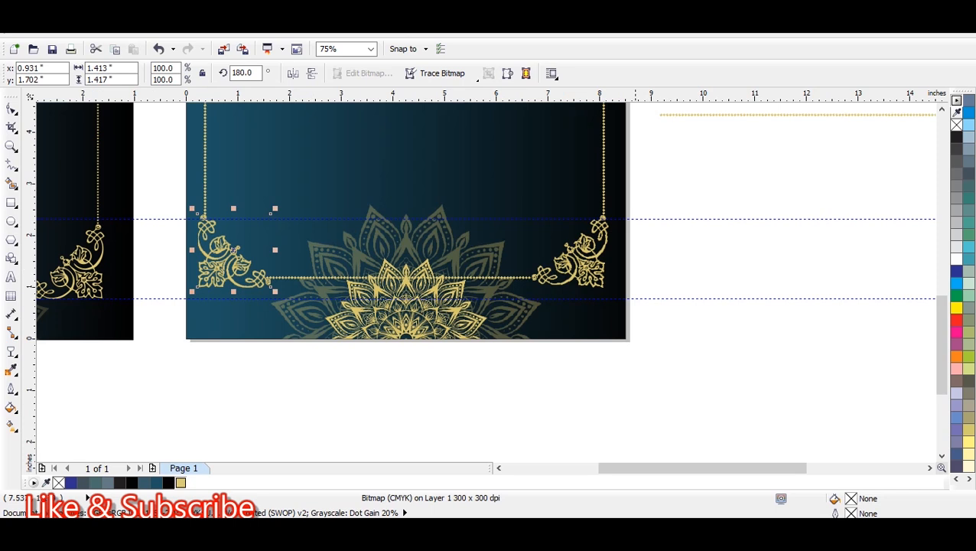
{"action": "left_click", "coordinate": [588, 257]}
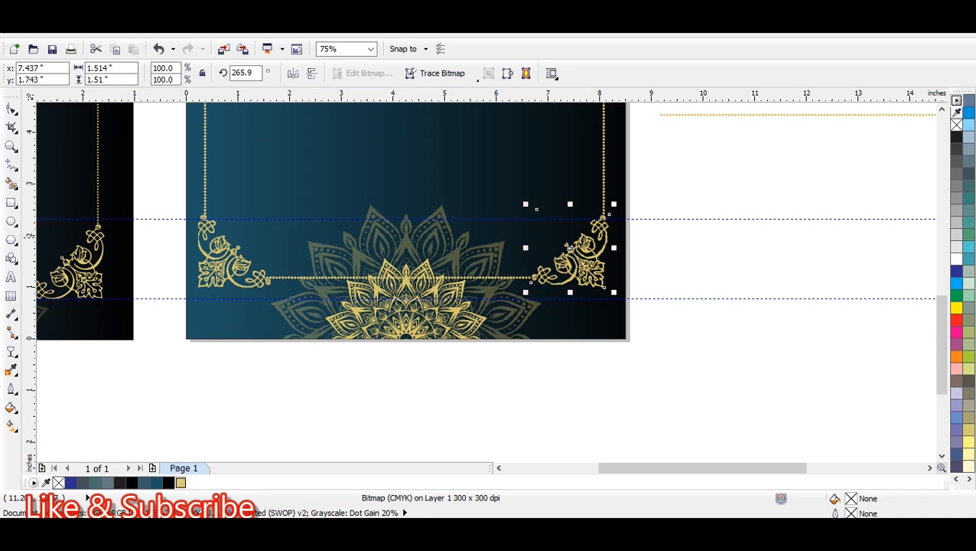
{"action": "scroll", "coordinate": [570, 248], "scroll_direction": "up", "scroll_amount": 3}
{"action": "left_click_drag", "start_coordinate": [942, 257], "coordinate": [942, 244]}
{"action": "left_click", "coordinate": [574, 214]}
{"action": "left_click", "coordinate": [223, 205]}
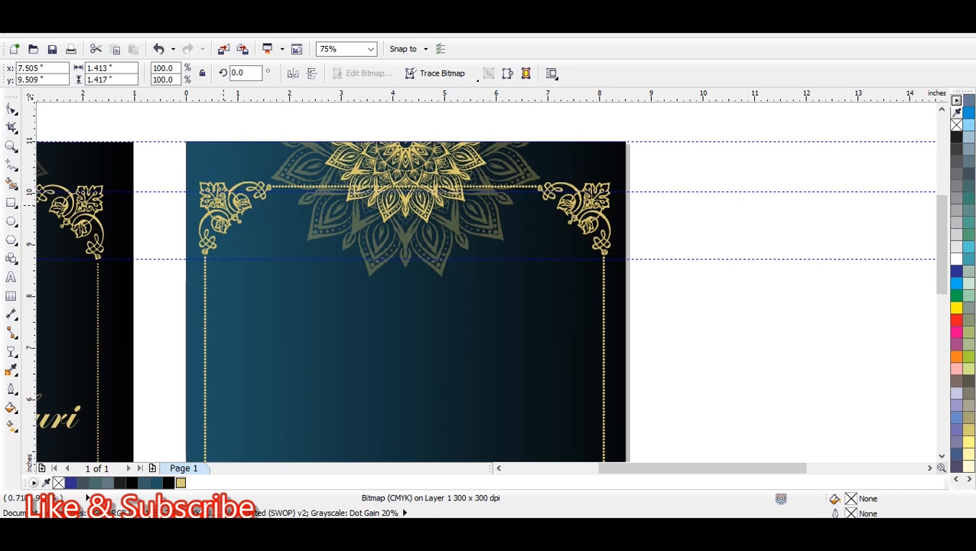
{"action": "left_click", "coordinate": [579, 208]}
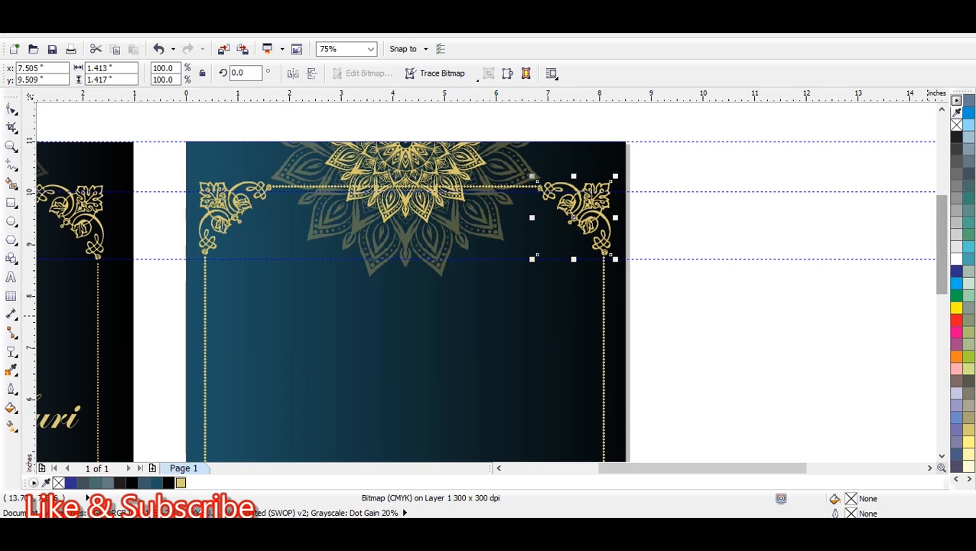
{"action": "left_click_drag", "start_coordinate": [942, 262], "coordinate": [941, 376]}
{"action": "left_click", "coordinate": [581, 218]}
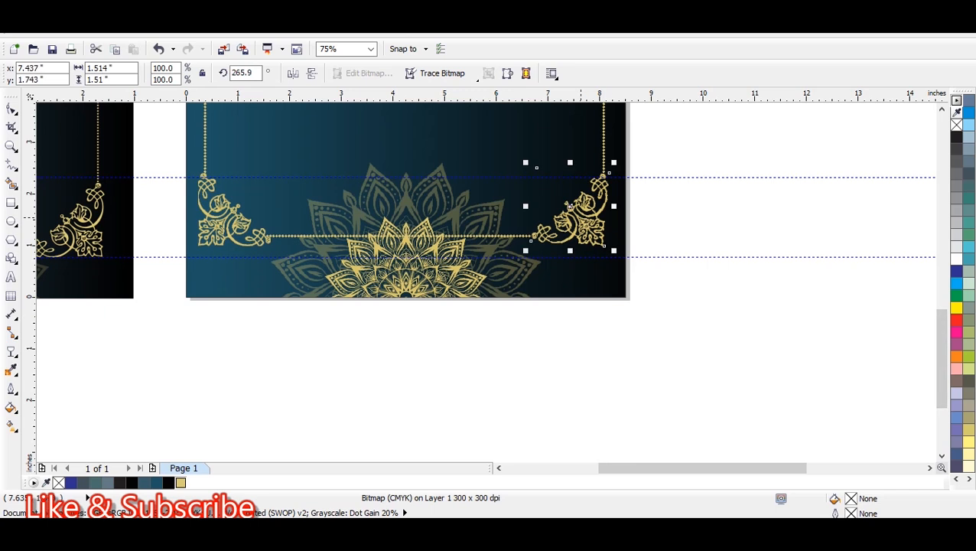
{"action": "left_click", "coordinate": [235, 208]}
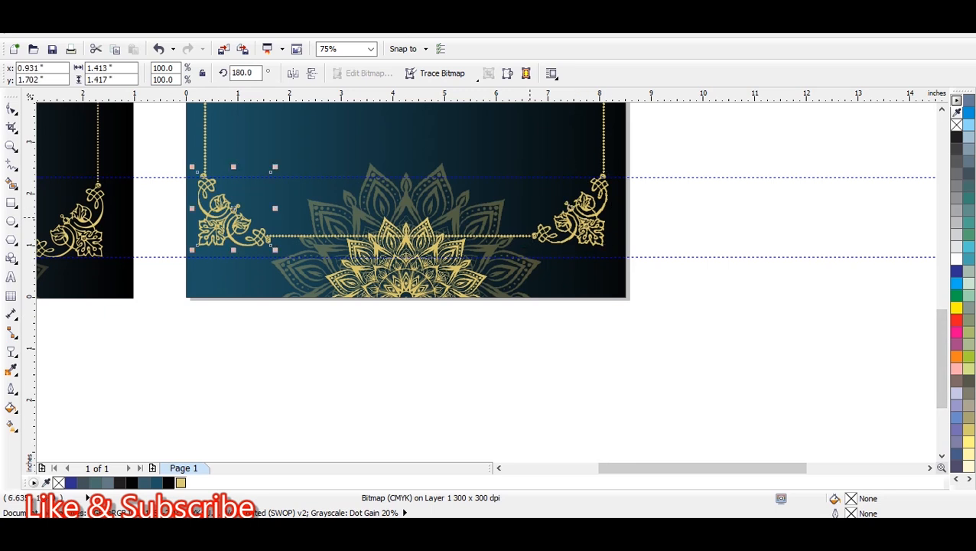
Replace the lower-right ornament with a horizontally mirrored copy of the lower-left one.
{"action": "left_click", "coordinate": [570, 207]}
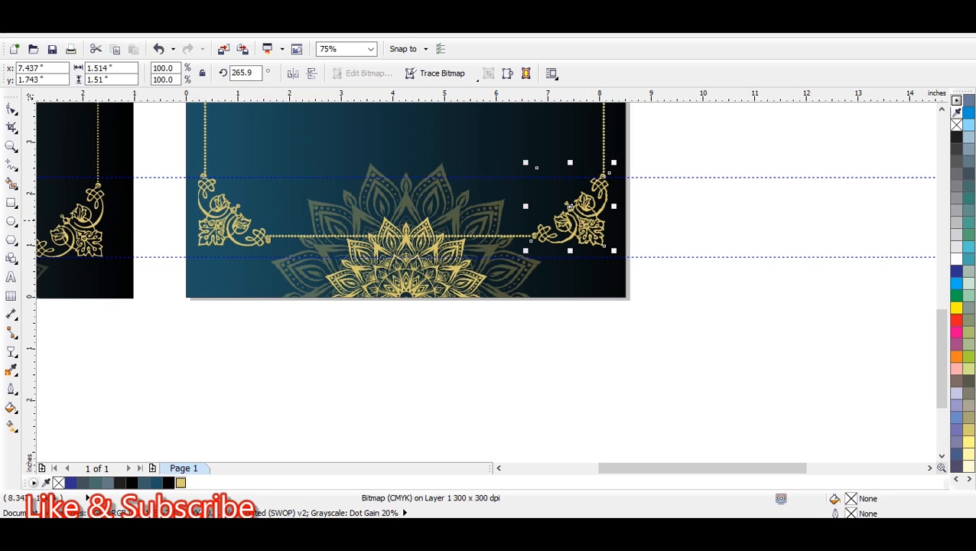
{"action": "key", "text": "Delete"}
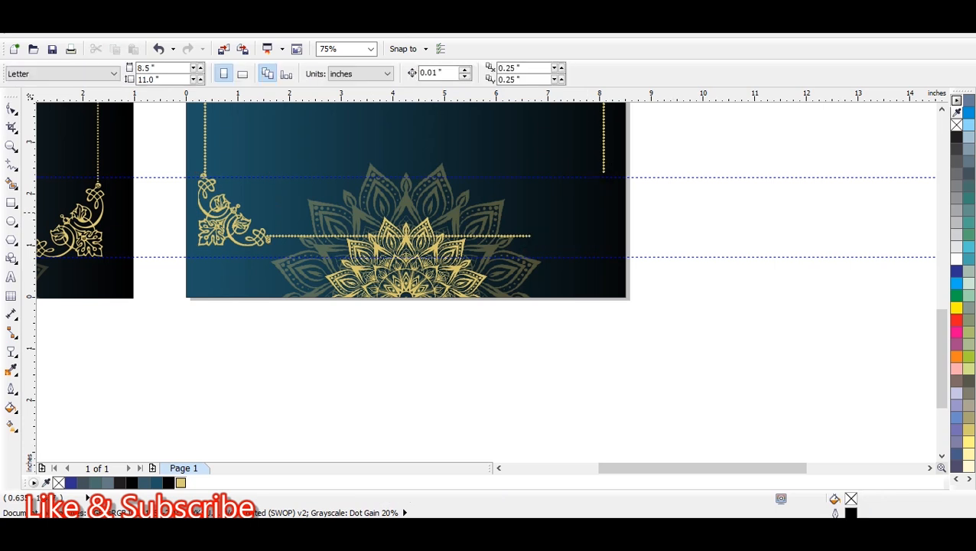
{"action": "left_click_drag", "start_coordinate": [221, 211], "coordinate": [541, 201]}
{"action": "right_click", "coordinate": [541, 201]}
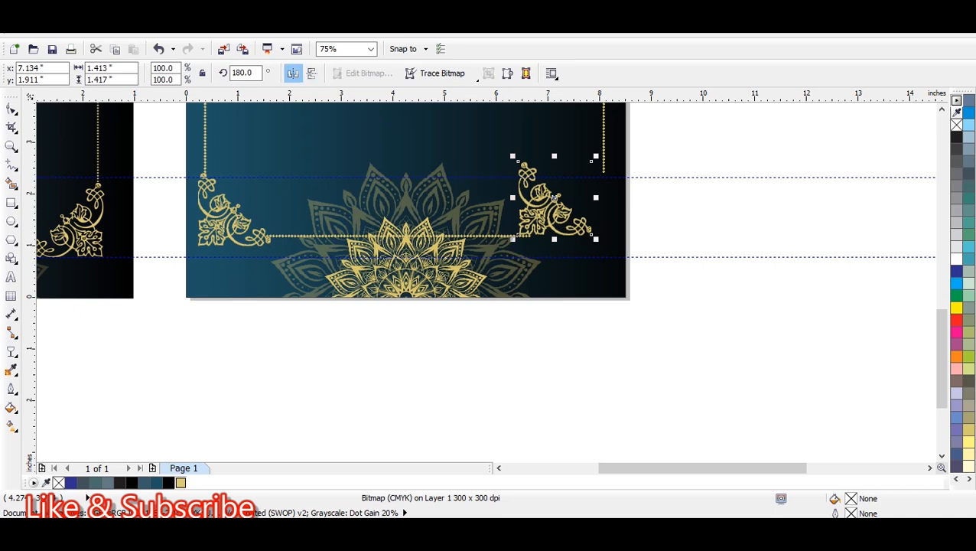
{"action": "left_click", "coordinate": [311, 72]}
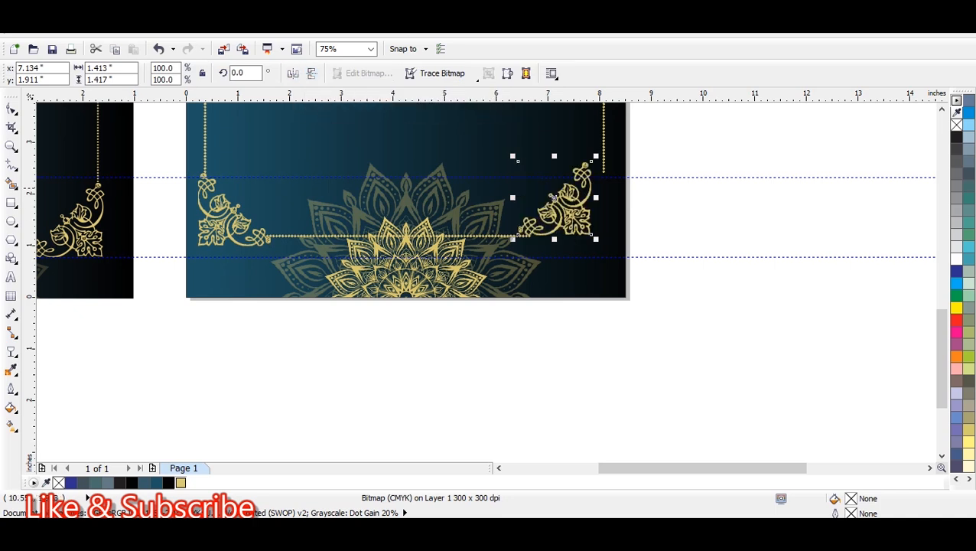
Join the mirrored lower-right ornament to the end of the right dotted line, at about x 7.495 in, y 1.692 in.
{"action": "scroll", "coordinate": [677, 191], "scroll_direction": "up", "scroll_amount": 1}
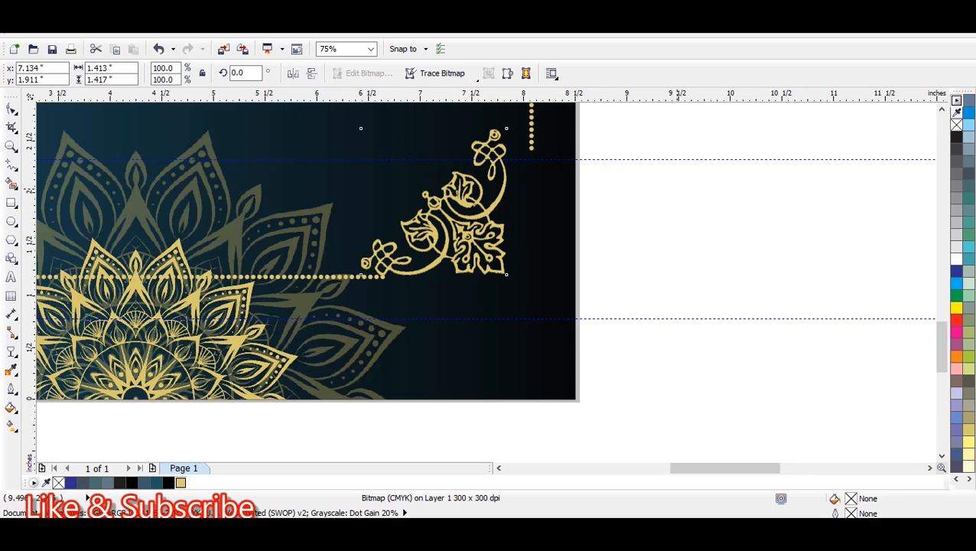
{"action": "left_click_drag", "start_coordinate": [479, 218], "coordinate": [514, 230]}
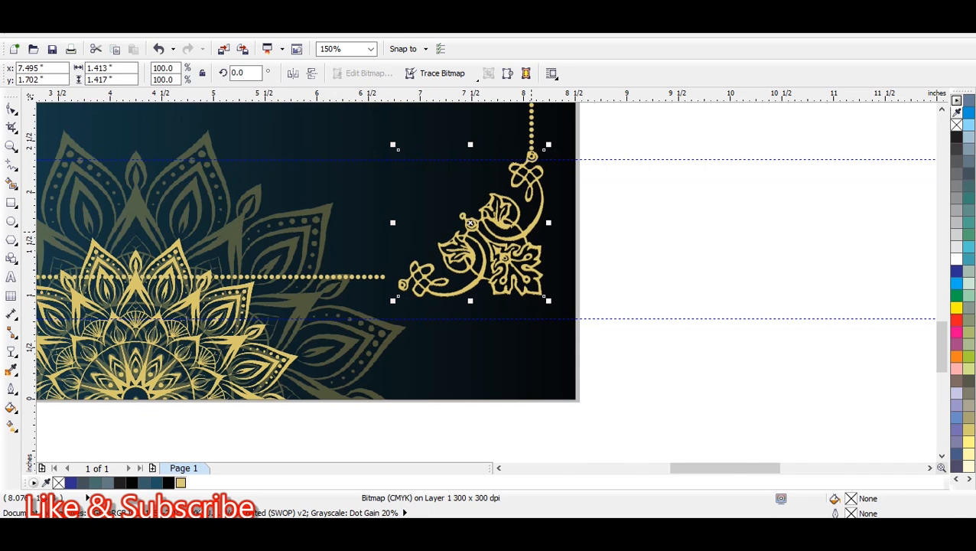
{"action": "key", "text": "Down"}
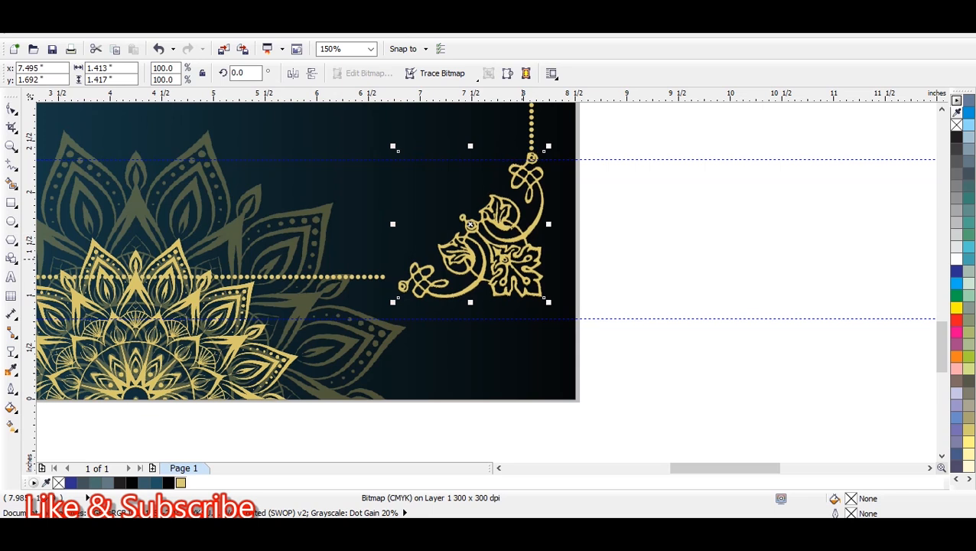
{"action": "scroll", "coordinate": [465, 326], "scroll_direction": "down", "scroll_amount": 1}
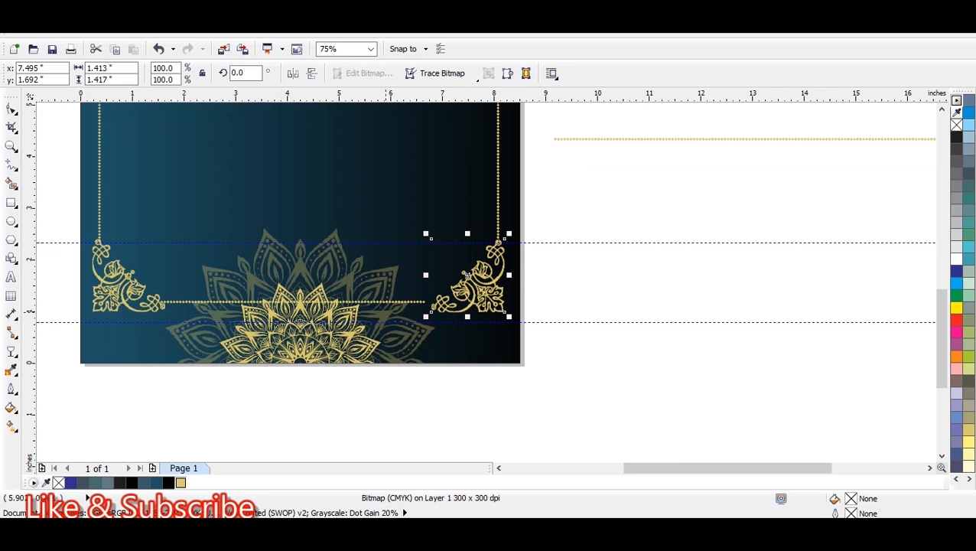
Shift the lower dotted line between the two lower ornaments, to about x 4.221 in, y 1.15 in.
{"action": "left_click_drag", "start_coordinate": [398, 301], "coordinate": [405, 303]}
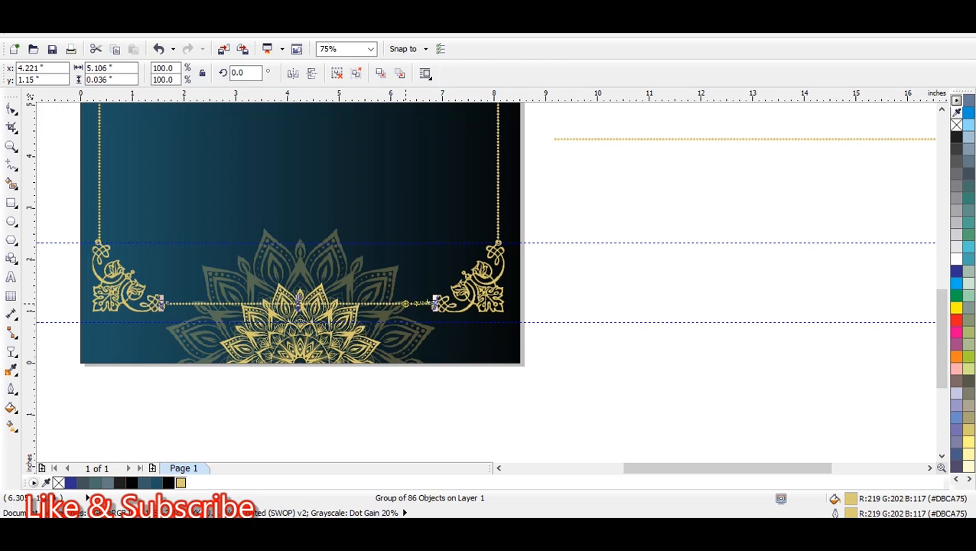
{"action": "scroll", "coordinate": [618, 270], "scroll_direction": "up", "scroll_amount": 1}
{"action": "key", "text": "Escape"}
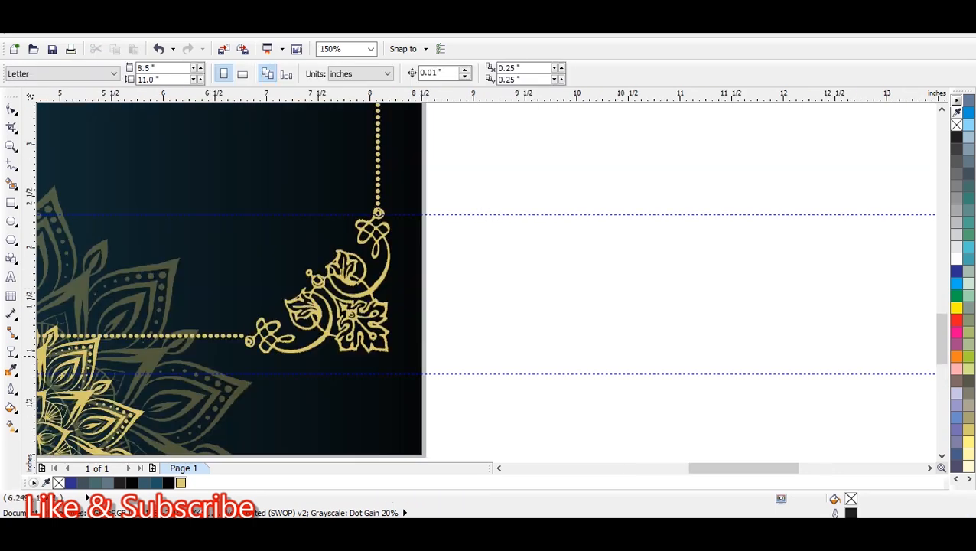
Nudge the lower dotted line down to y 1.1 in to align with the ornament ends, and check both joins.
{"action": "left_click", "coordinate": [242, 335]}
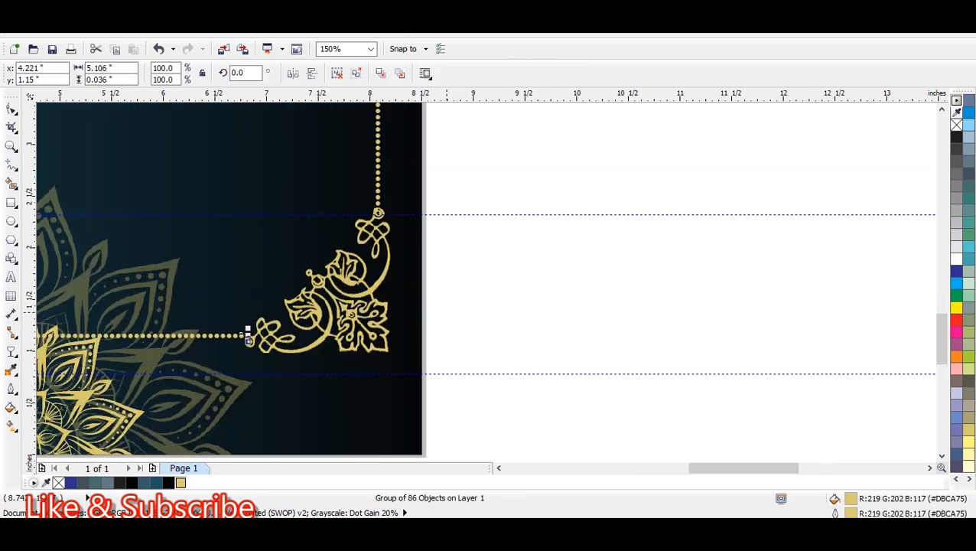
{"action": "key", "text": "Down"}
{"action": "key", "text": "Down"}
{"action": "key", "text": "Down"}
{"action": "key", "text": "Down"}
{"action": "key", "text": "Down"}
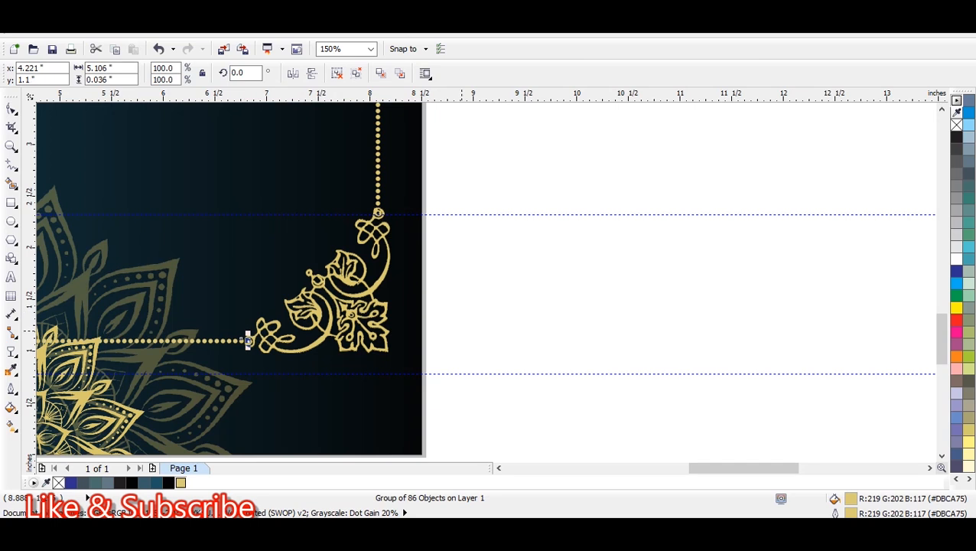
{"action": "left_click", "coordinate": [463, 331]}
{"action": "key", "text": "F4"}
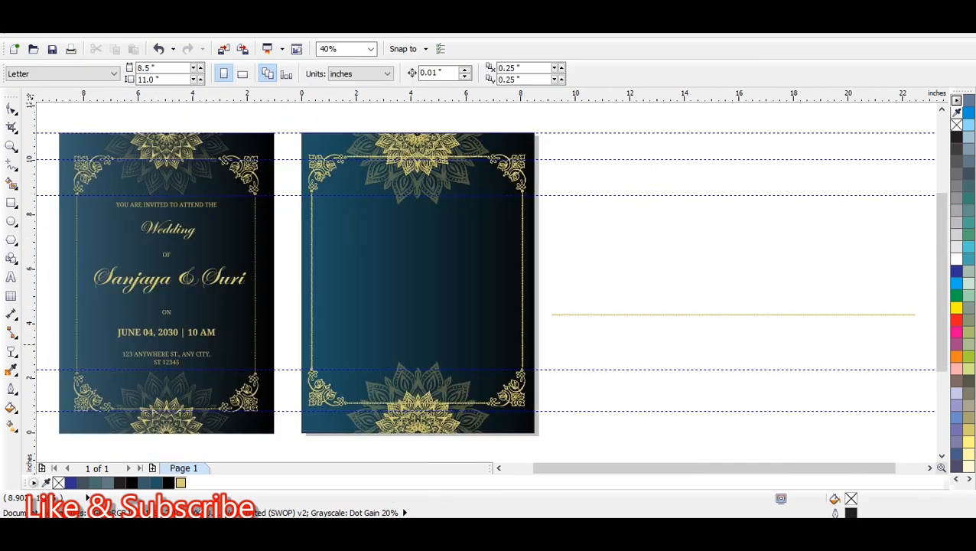
{"action": "scroll", "coordinate": [344, 401], "scroll_direction": "up", "scroll_amount": 1}
{"action": "scroll", "coordinate": [345, 414], "scroll_direction": "up", "scroll_amount": 2}
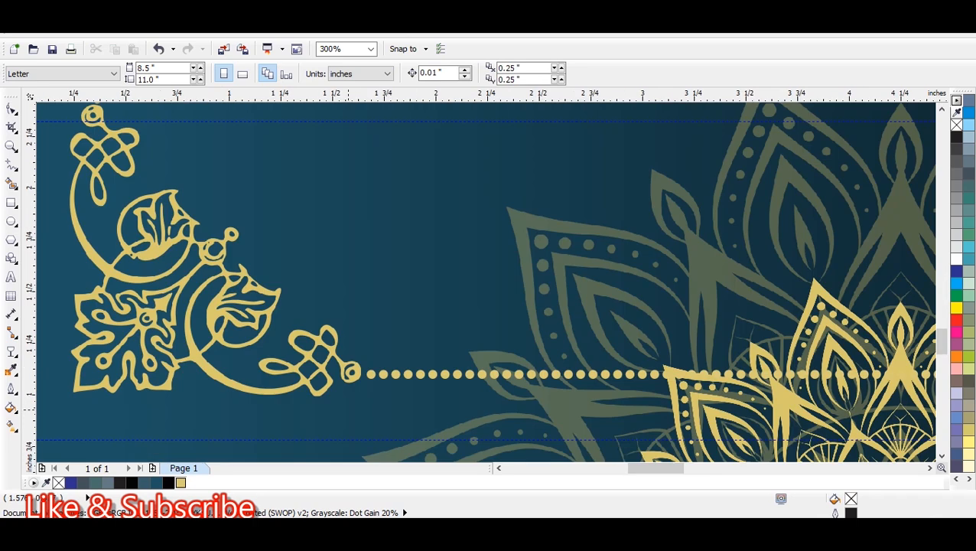
{"action": "scroll", "coordinate": [418, 390], "scroll_direction": "down", "scroll_amount": 1}
{"action": "key", "text": "F4"}
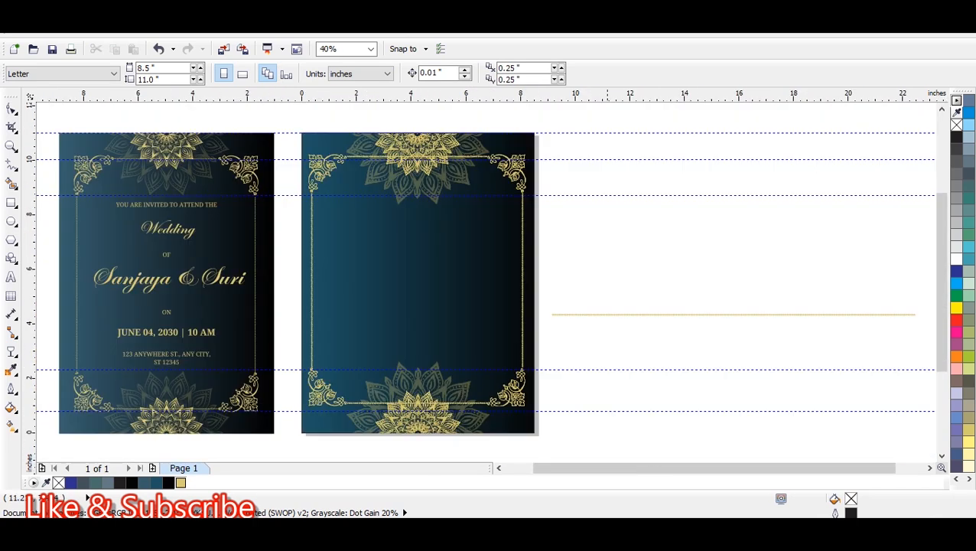
Delete the spare dotted line beside the card and add the couple's first names joined by "&" as artistic text there.
{"action": "left_click", "coordinate": [730, 313]}
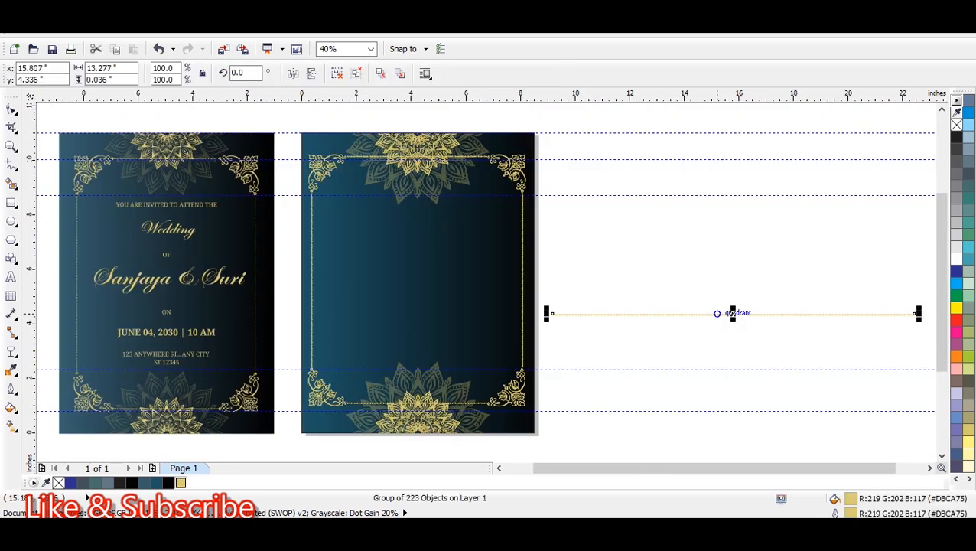
{"action": "key", "text": "Delete"}
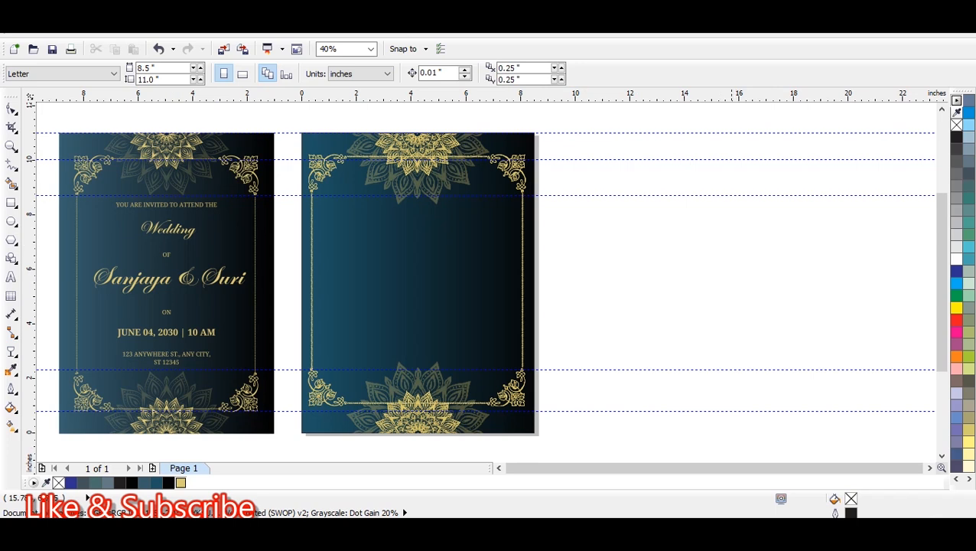
{"action": "key", "text": "F8"}
{"action": "left_click", "coordinate": [647, 256]}
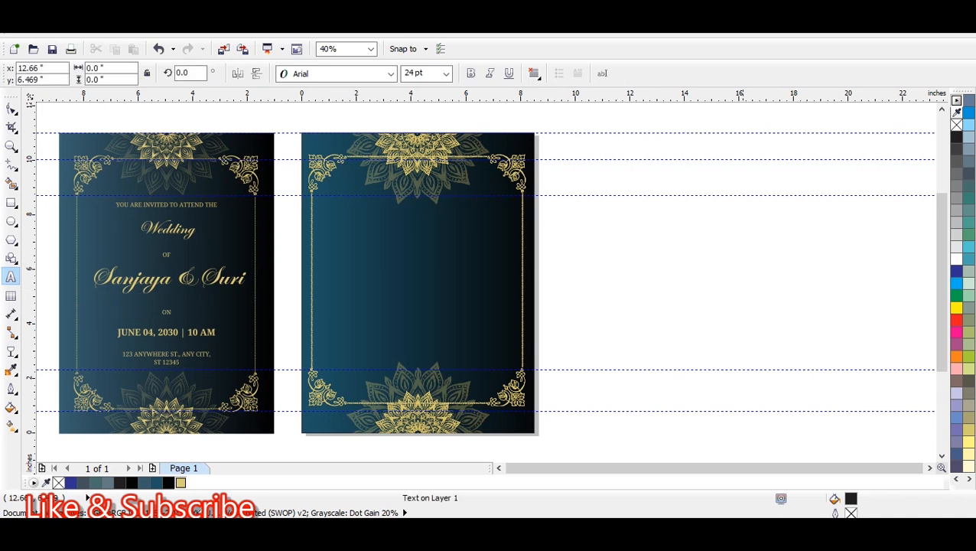
{"action": "type", "text": "Sanjay"}
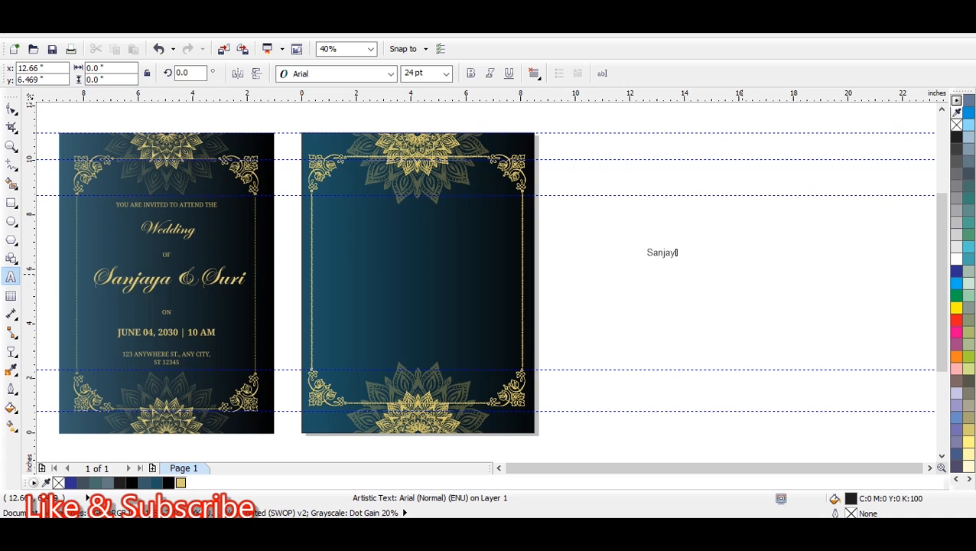
{"action": "type", "text": " & Suri"}
{"action": "key", "text": "ctrl+space"}
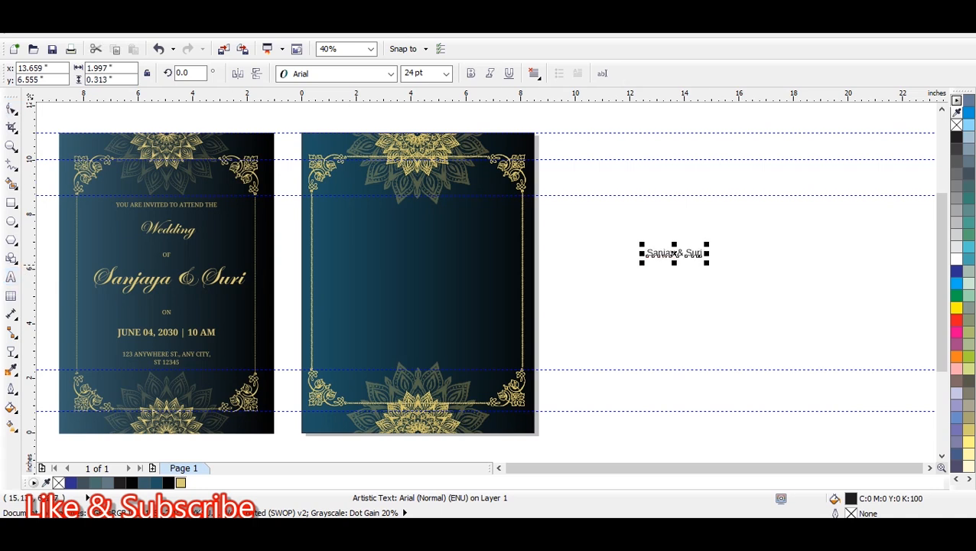
Set the couple's names text to 48 pt in the Ariston Wd font.
{"action": "left_click", "coordinate": [445, 74]}
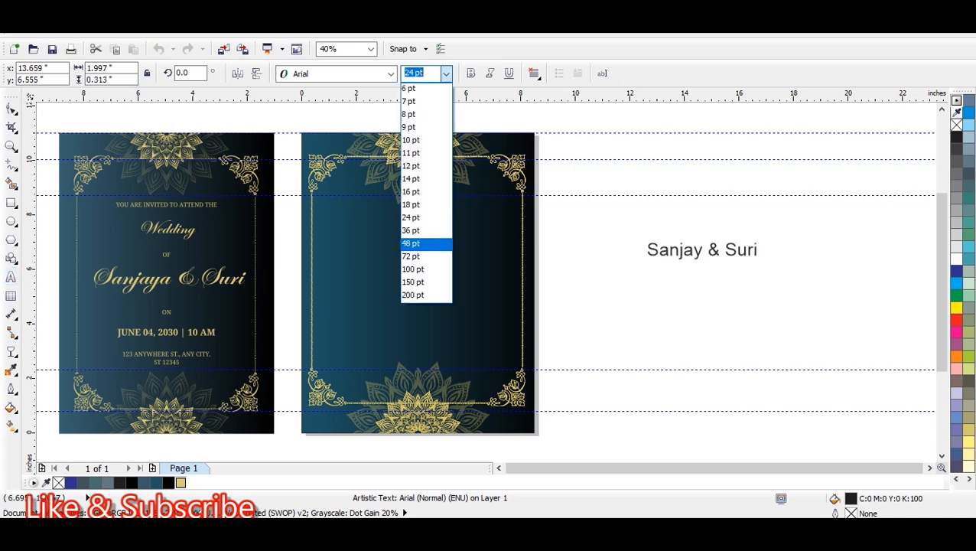
{"action": "left_click", "coordinate": [414, 244]}
{"action": "left_click", "coordinate": [367, 73]}
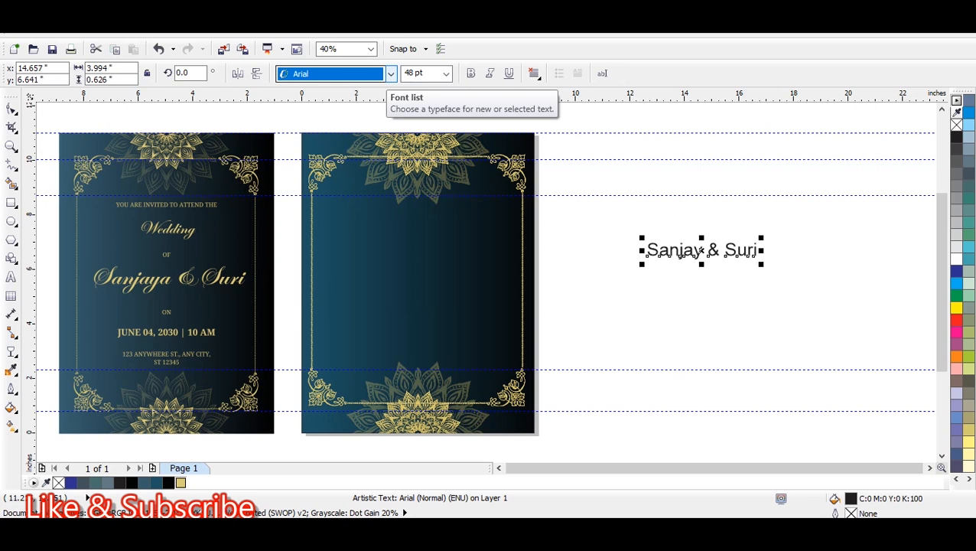
{"action": "left_click", "coordinate": [391, 73]}
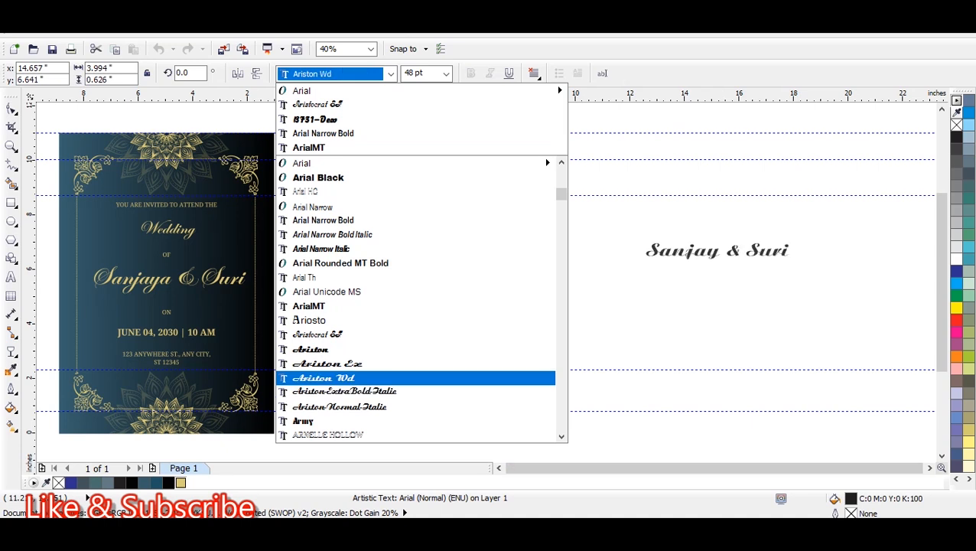
{"action": "left_click", "coordinate": [323, 378]}
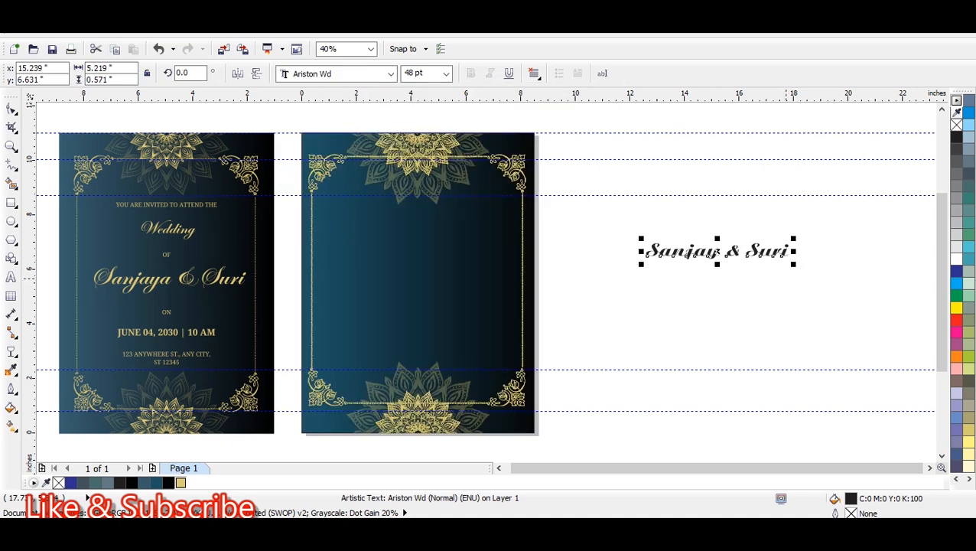
Enlarge the couple's names to 72 pt and move them onto the middle of the card.
{"action": "key", "text": "ctrl+shift+p"}
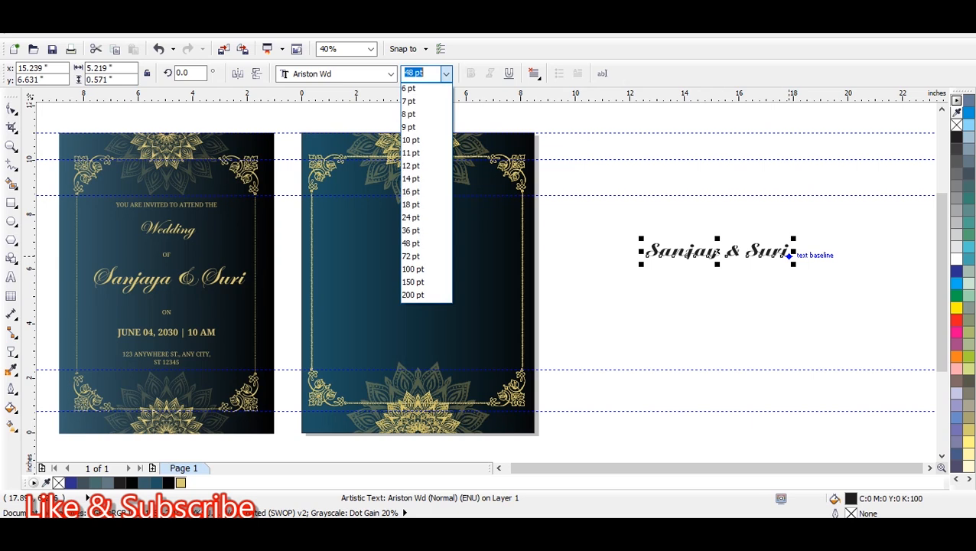
{"action": "key", "text": "Down"}
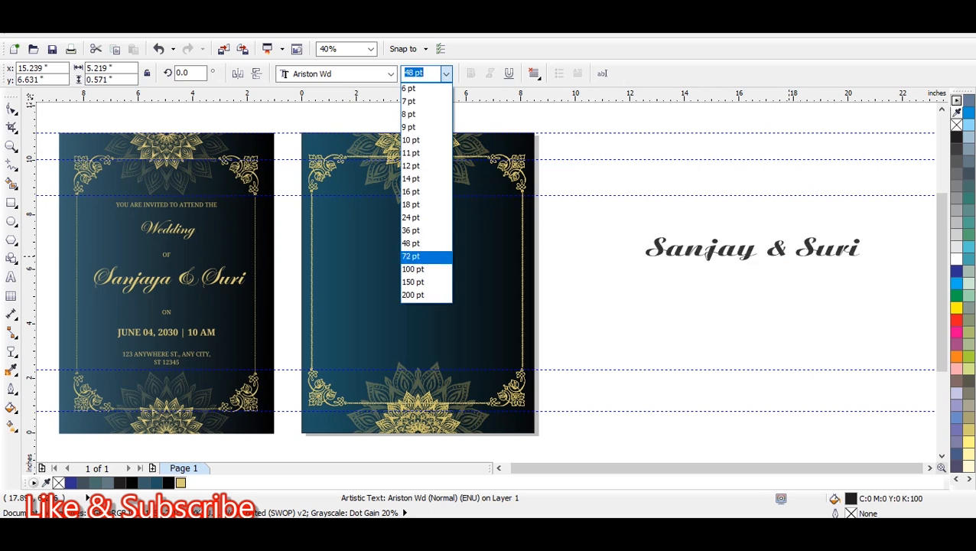
{"action": "key", "text": "Return"}
{"action": "left_click_drag", "start_coordinate": [733, 247], "coordinate": [409, 275]}
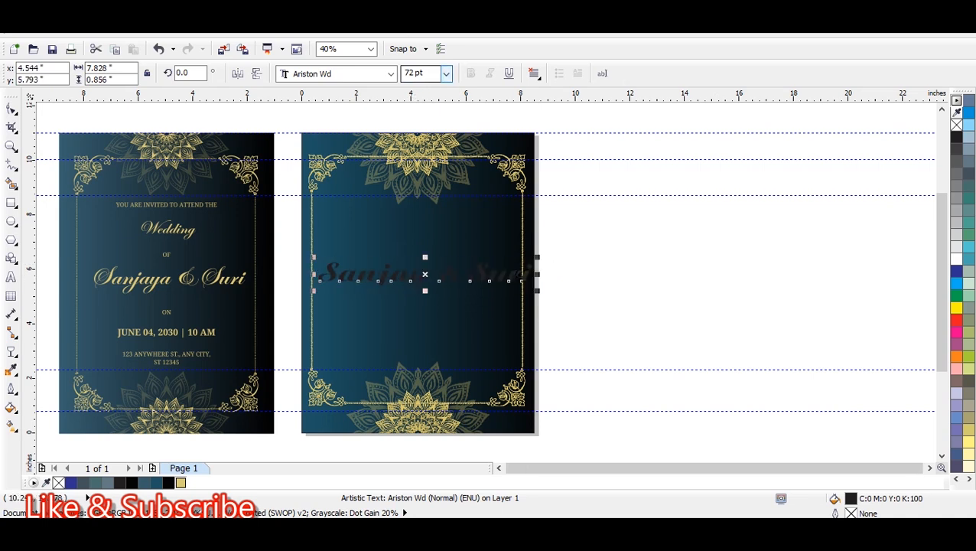
Reduce the couple's names on the card to 50 pt and deselect them.
{"action": "left_click", "coordinate": [417, 73]}
{"action": "type", "text": "50"}
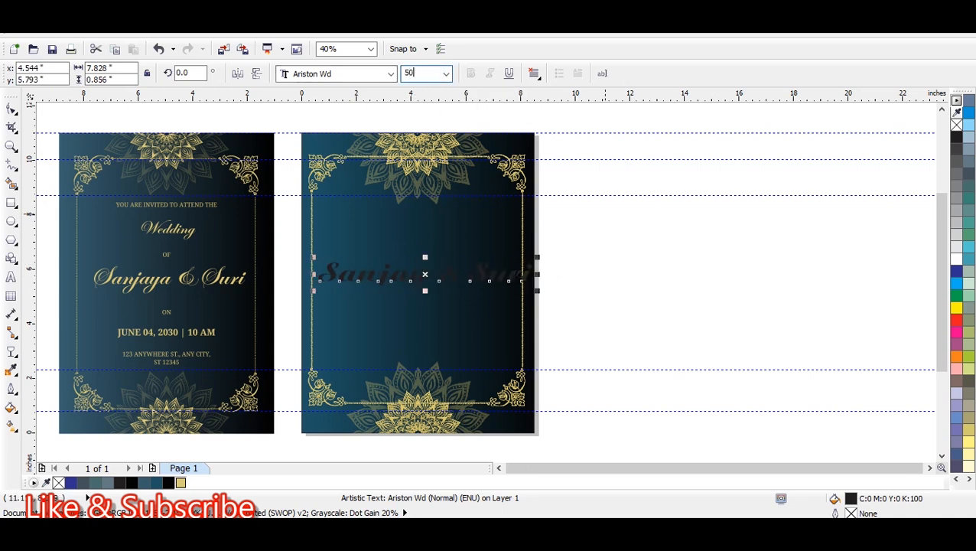
{"action": "key", "text": "Return"}
{"action": "key", "text": "Escape"}
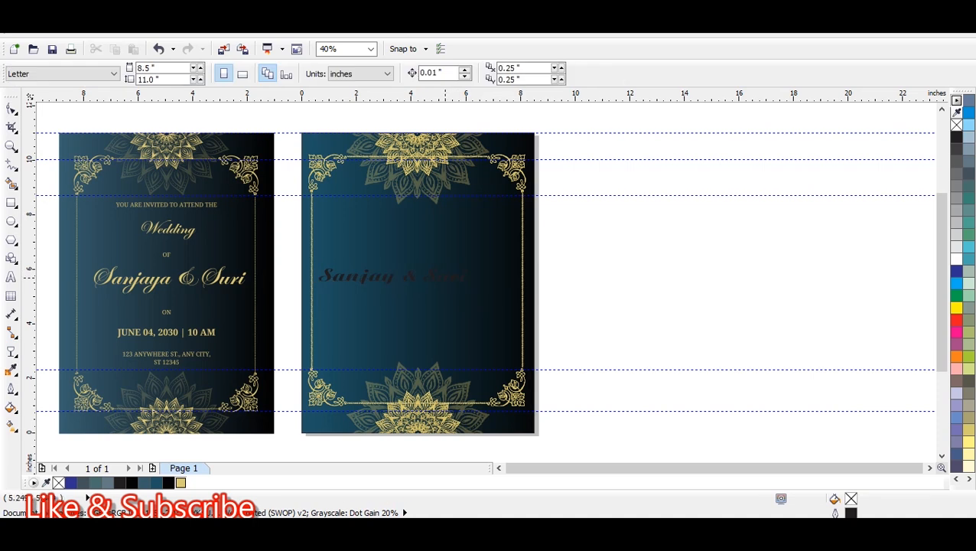
Fill the couple's names with the gold document colour and shift them to about x 4.151 in, y 5.771 in.
{"action": "left_click", "coordinate": [392, 277]}
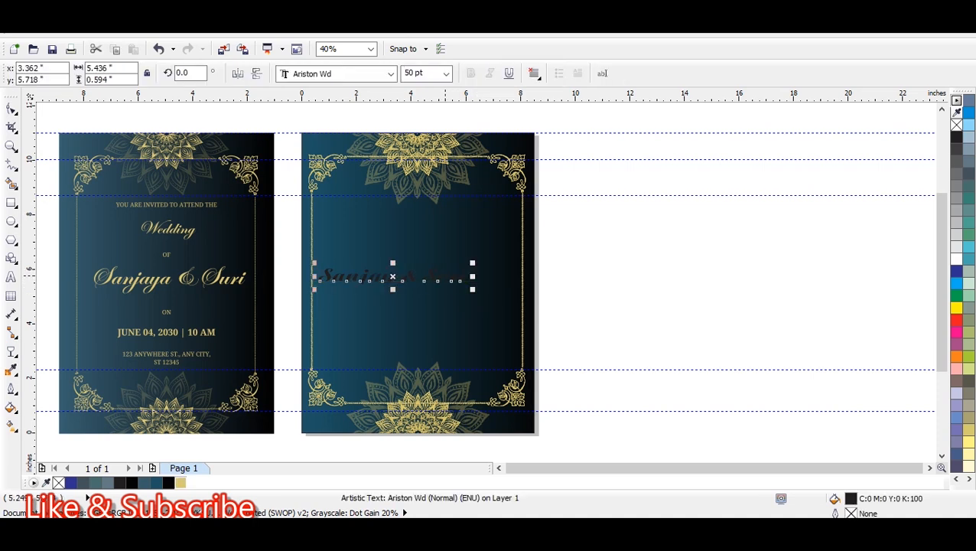
{"action": "left_click", "coordinate": [181, 483]}
{"action": "left_click", "coordinate": [546, 273]}
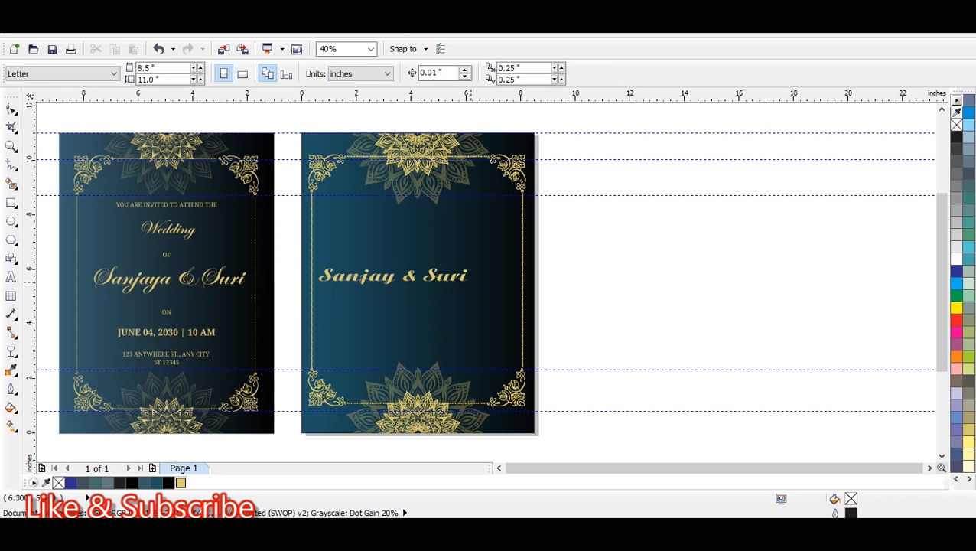
{"action": "left_click_drag", "start_coordinate": [446, 280], "coordinate": [467, 278]}
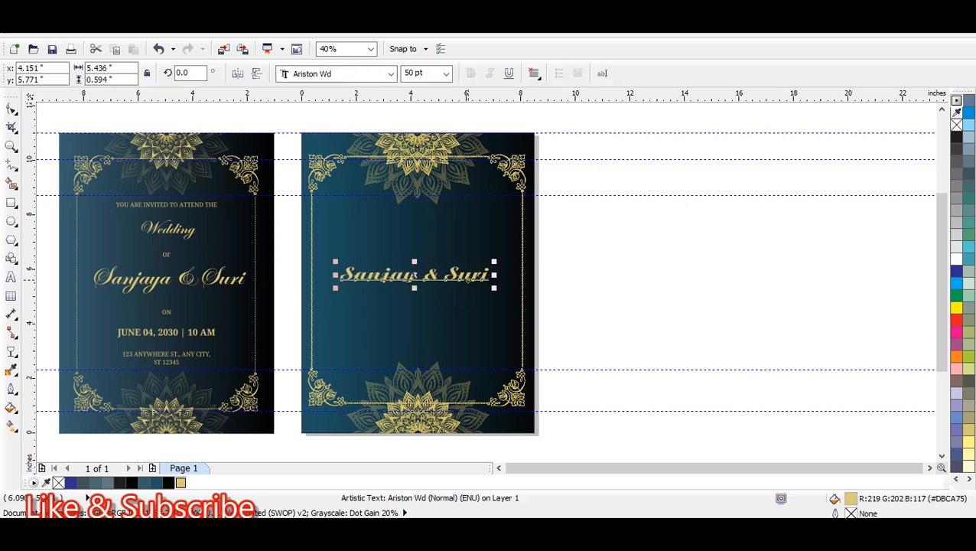
Convert the names' gold uniform fill to the CMYK model, with C 16, M 16, Y 69, K 0.
{"action": "double_click", "coordinate": [852, 499]}
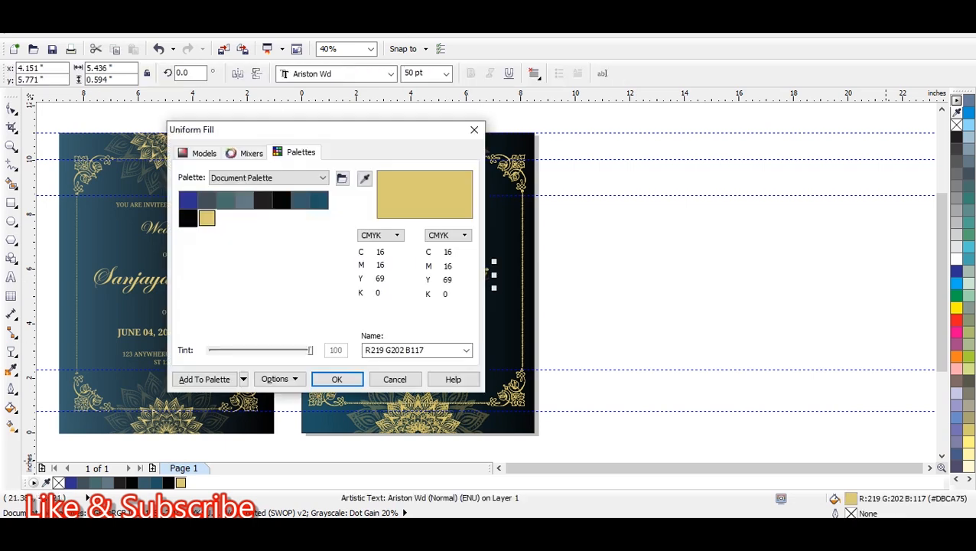
{"action": "left_click", "coordinate": [203, 153]}
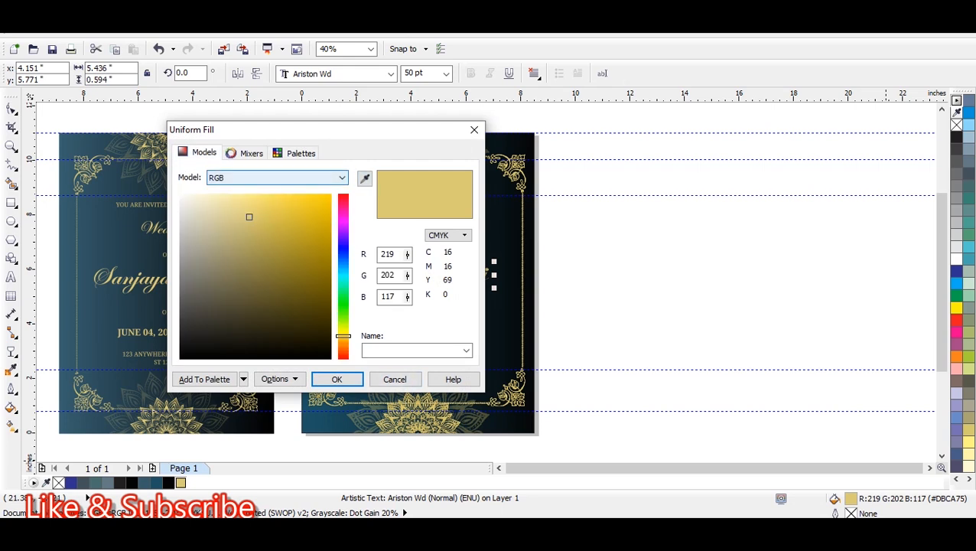
{"action": "left_click", "coordinate": [276, 177]}
{"action": "left_click", "coordinate": [218, 199]}
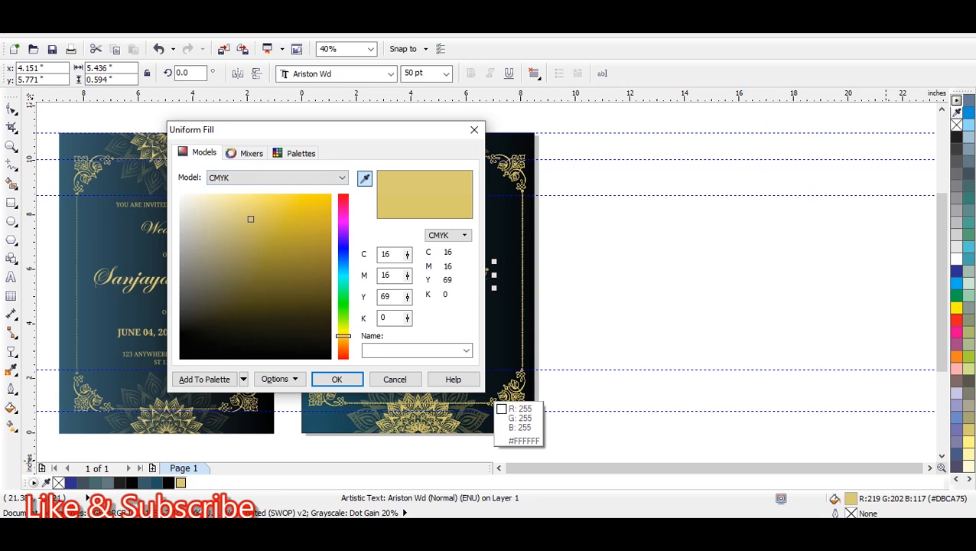
{"action": "left_click", "coordinate": [337, 379]}
{"action": "left_click", "coordinate": [706, 285]}
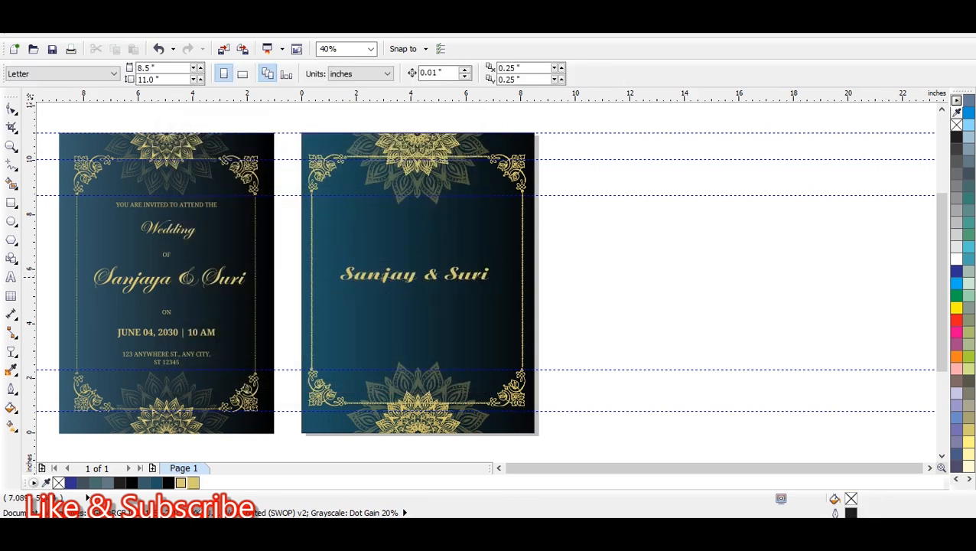
Move the couple's names off the card onto the blank area beside it and change their font to Aristocrat SF.
{"action": "left_click", "coordinate": [457, 275]}
{"action": "left_click", "coordinate": [498, 468]}
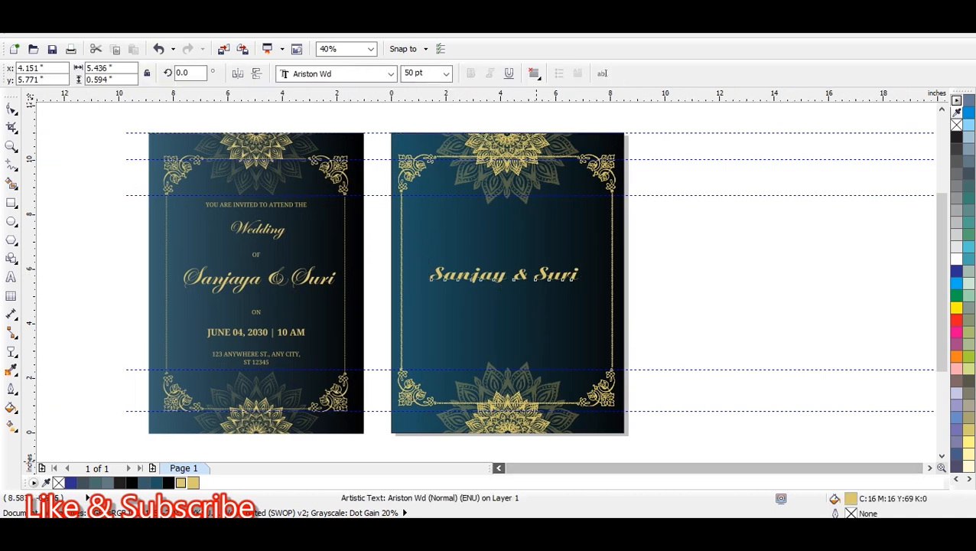
{"action": "left_click_drag", "start_coordinate": [505, 275], "coordinate": [781, 258]}
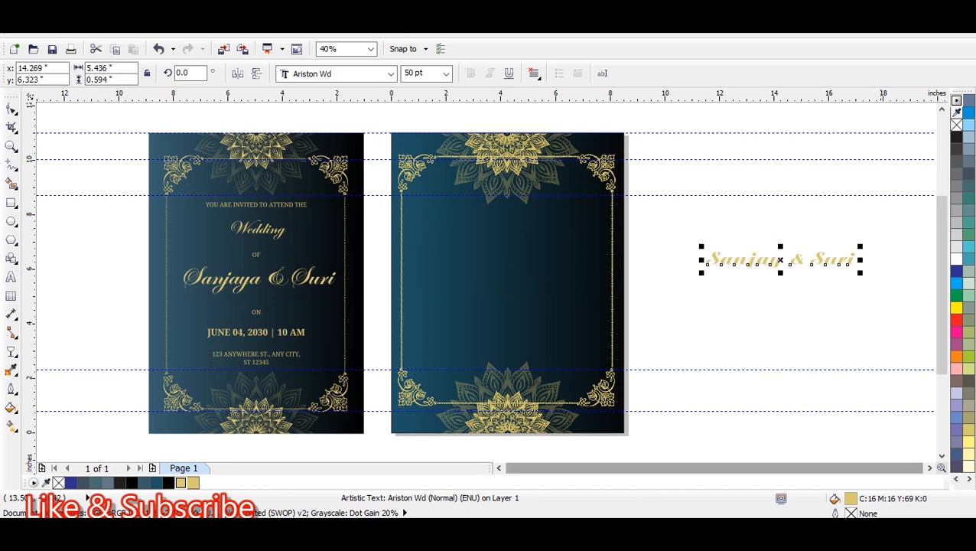
{"action": "left_click", "coordinate": [391, 73]}
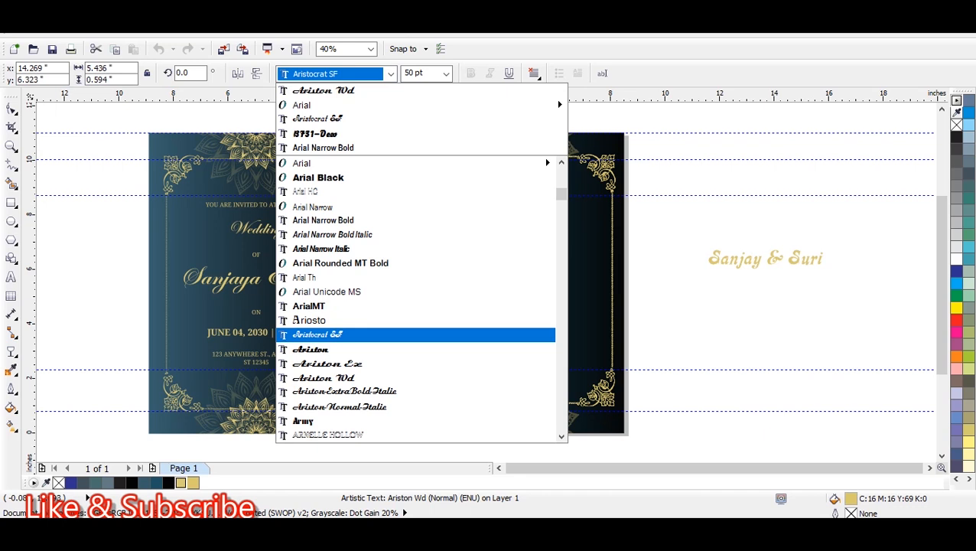
{"action": "left_click", "coordinate": [319, 334]}
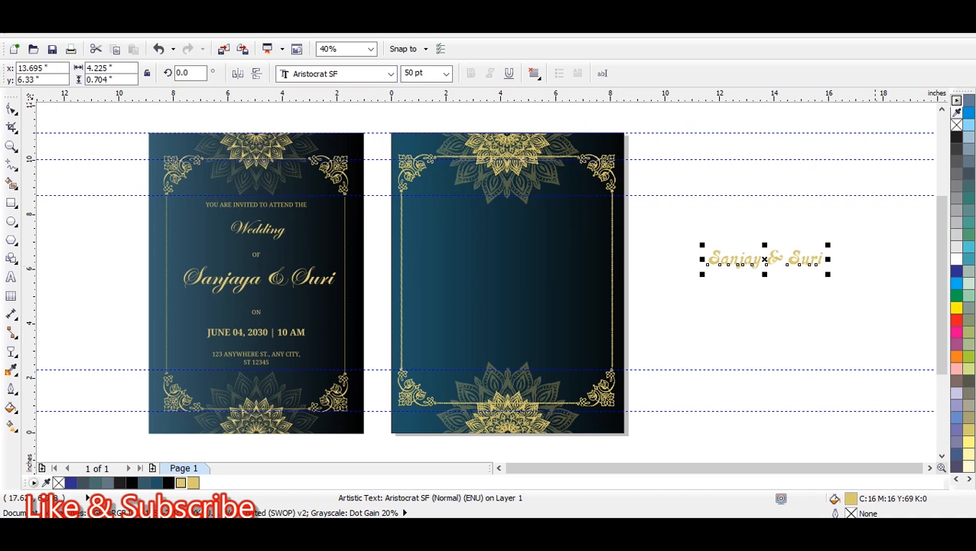
Move the couple's names back onto the card and centre them horizontally on the background.
{"action": "left_click_drag", "start_coordinate": [800, 262], "coordinate": [541, 283]}
{"action": "left_click", "coordinate": [558, 219], "text": "shift"}
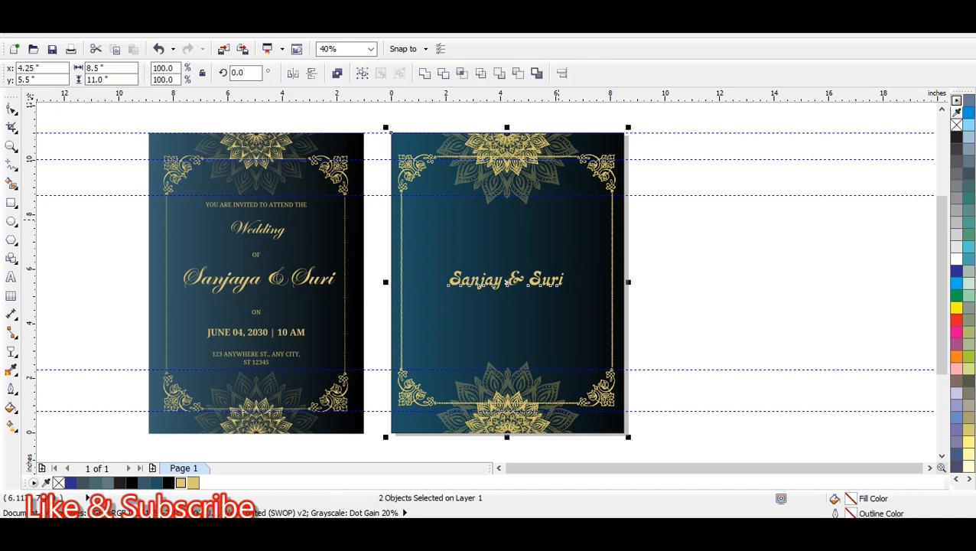
{"action": "key", "text": "c"}
{"action": "left_click", "coordinate": [734, 238]}
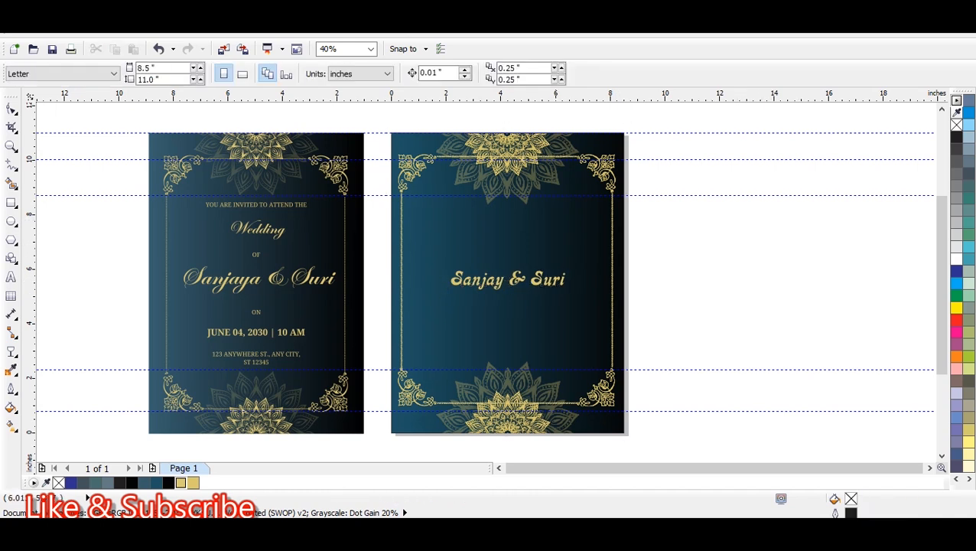
Set the couple's names to 56 pt and recentre them horizontally on the card background.
{"action": "left_click", "coordinate": [544, 277]}
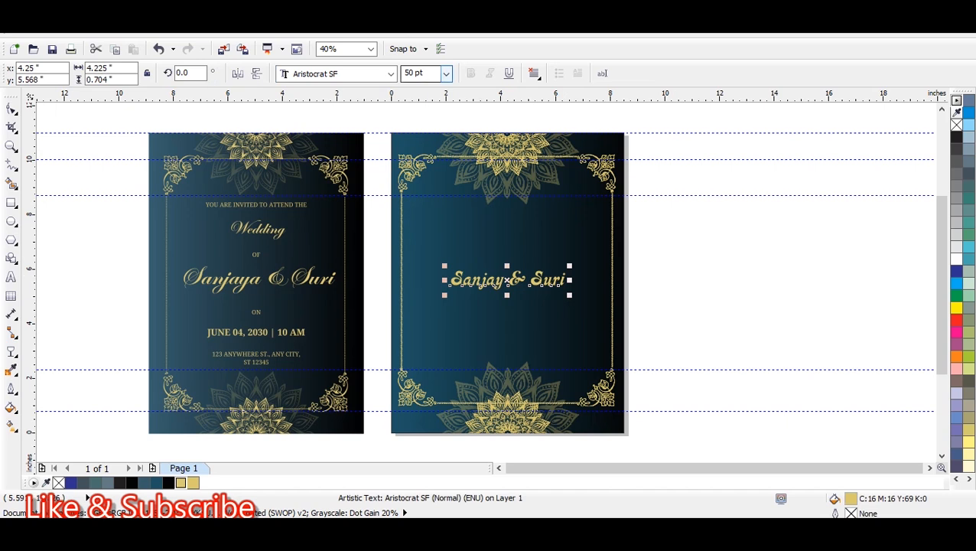
{"action": "left_click", "coordinate": [421, 72]}
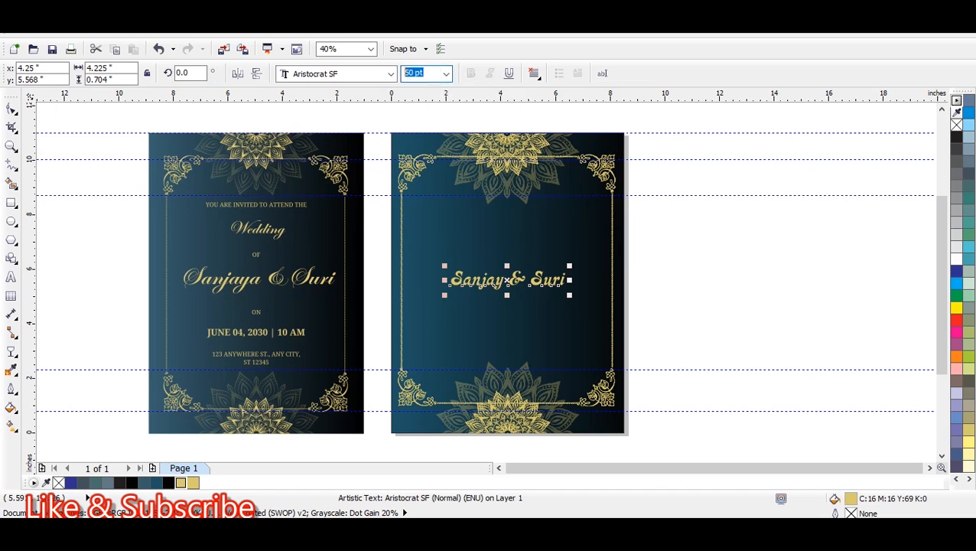
{"action": "type", "text": "56"}
{"action": "key", "text": "Return"}
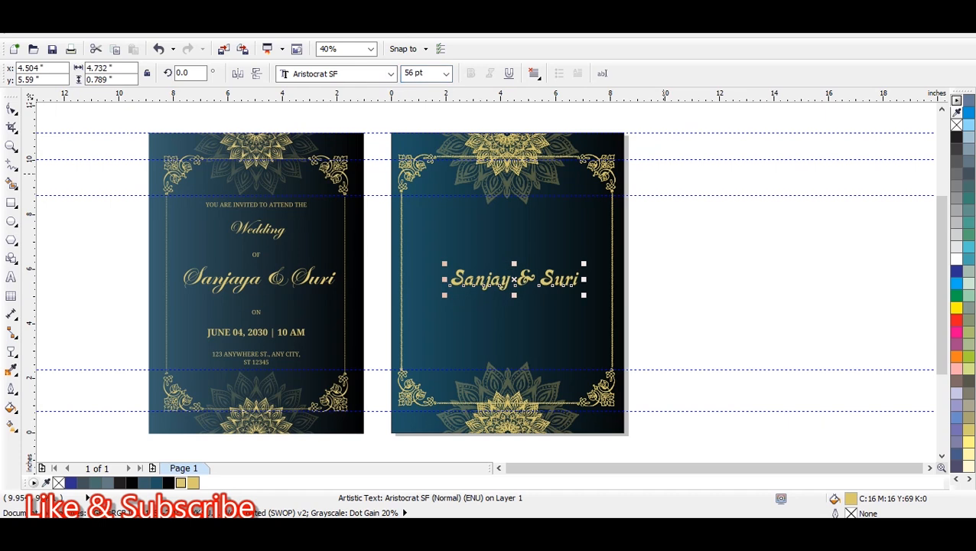
{"action": "left_click", "coordinate": [573, 221], "text": "shift"}
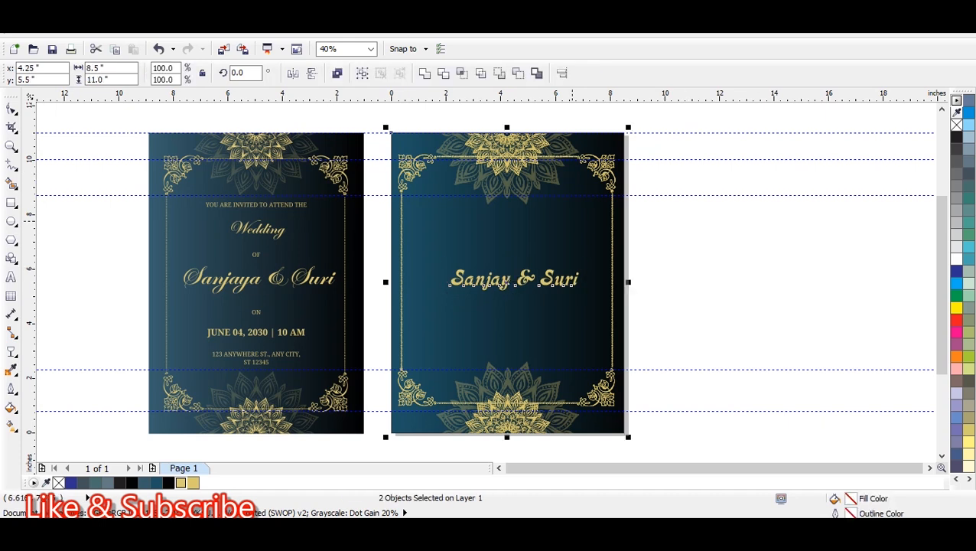
{"action": "key", "text": "c"}
{"action": "key", "text": "Escape"}
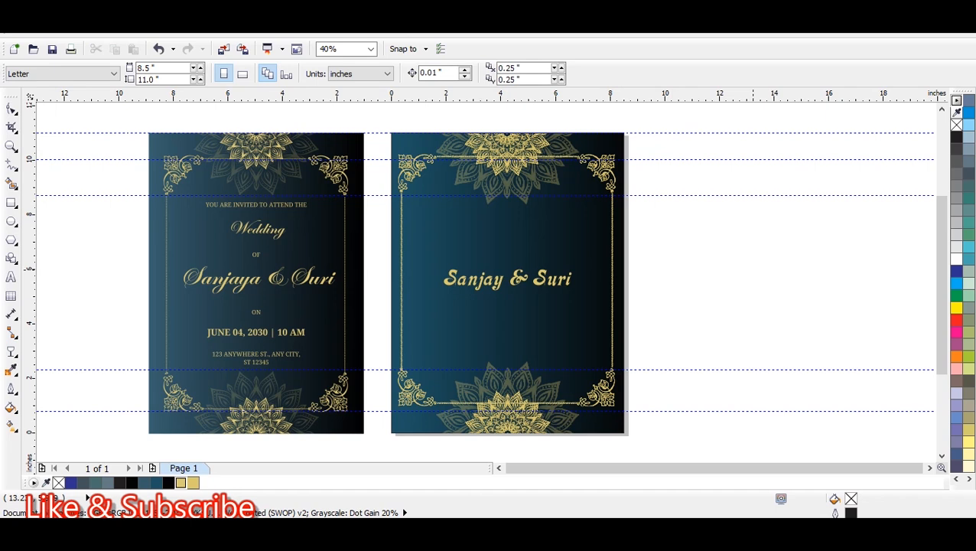
Add the artistic text "YOU ARE INVITED TO ATTEND THE" on the blank area beside the card.
{"action": "left_click", "coordinate": [10, 277]}
{"action": "left_click", "coordinate": [704, 235]}
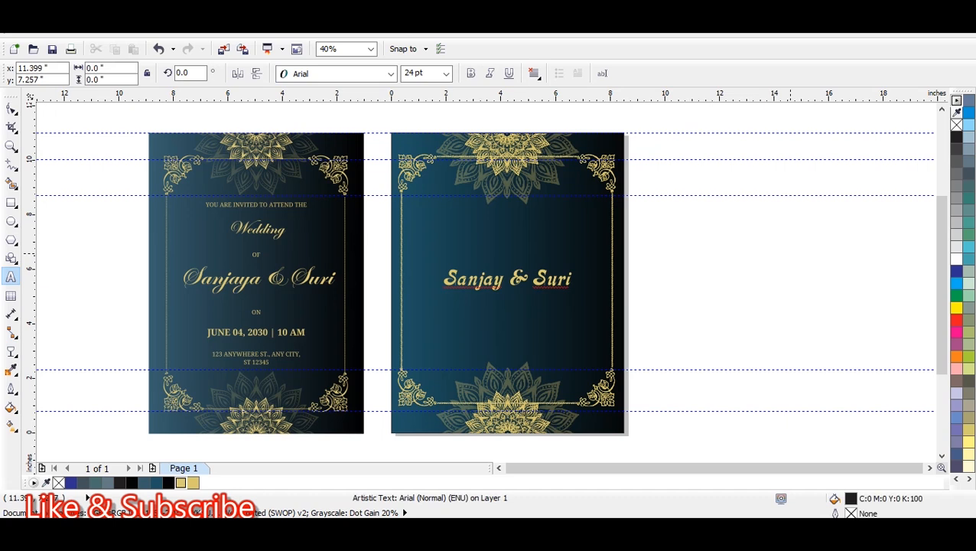
{"action": "type", "text": "YOU ARE INVITED TO"}
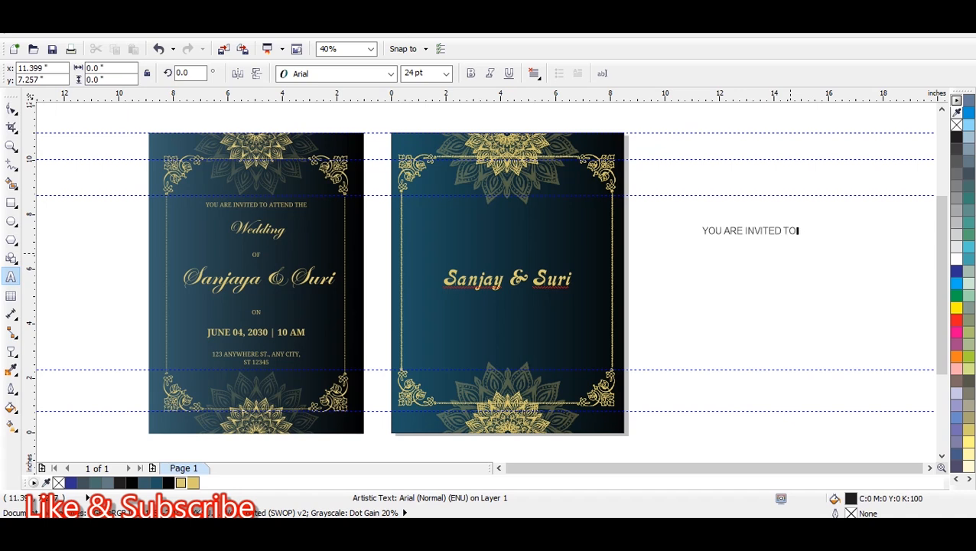
{"action": "type", "text": " ATTEND THE"}
{"action": "key", "text": "ctrl+space"}
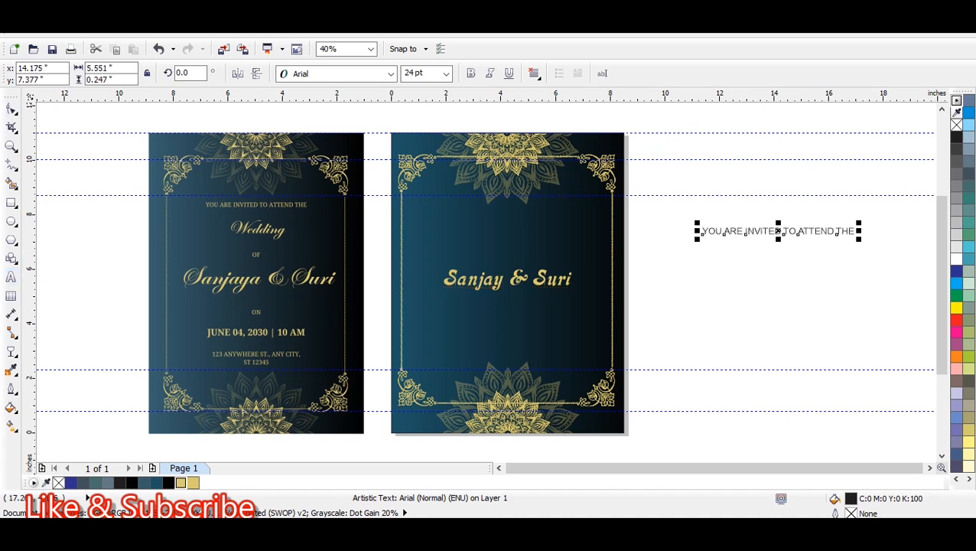
Move the "YOU ARE INVITED TO ATTEND THE" text onto the card below the upper ornament and fill it with gold.
{"action": "left_click_drag", "start_coordinate": [778, 231], "coordinate": [504, 208]}
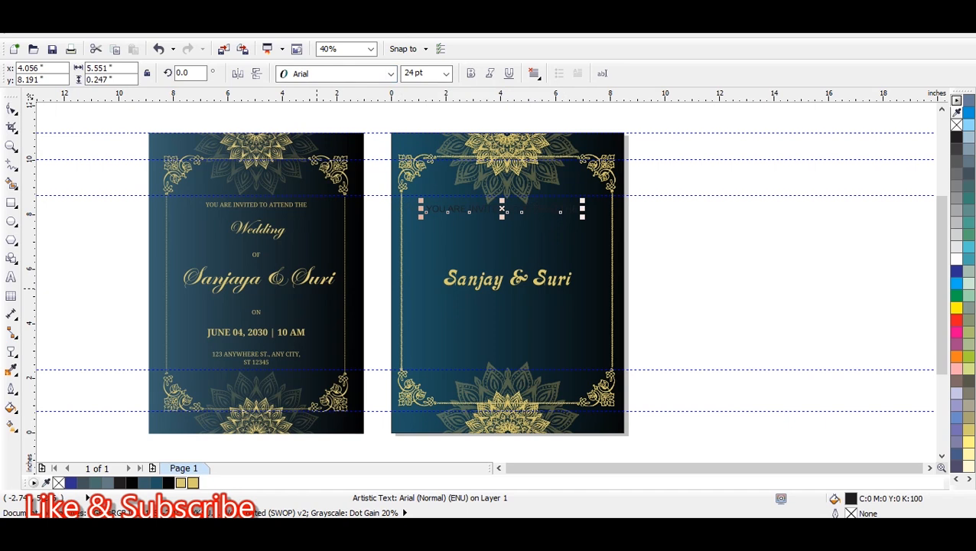
{"action": "left_click", "coordinate": [193, 482]}
{"action": "left_click", "coordinate": [741, 271]}
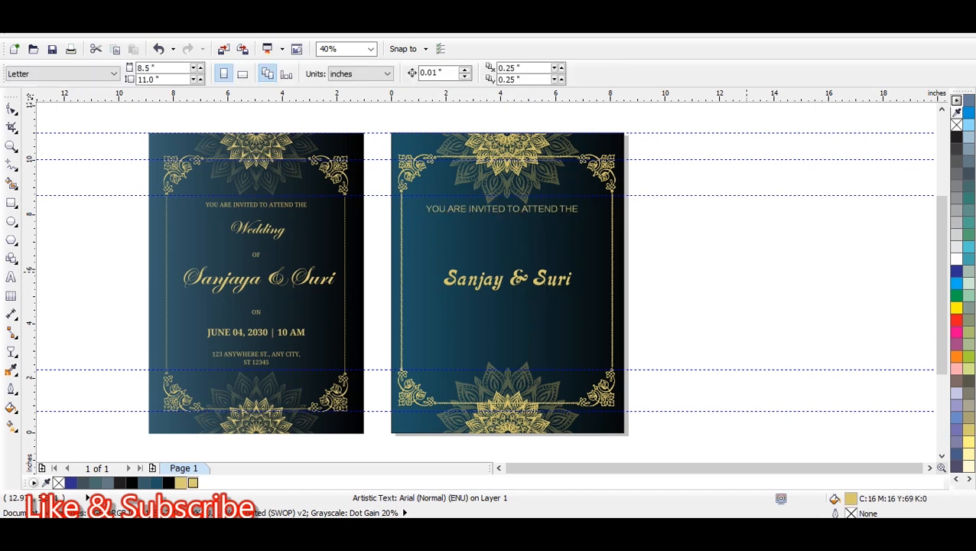
{"action": "left_click", "coordinate": [559, 209]}
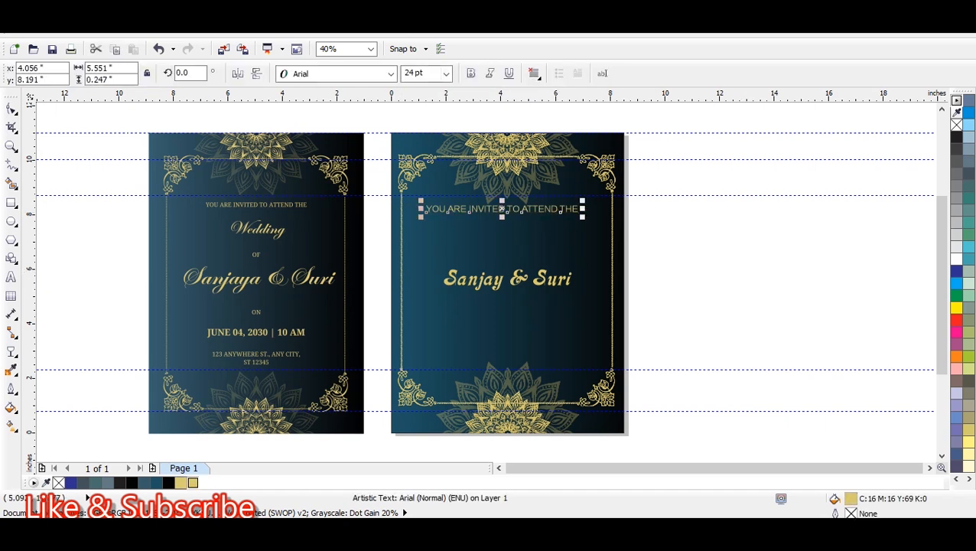
{"action": "left_click", "coordinate": [391, 74]}
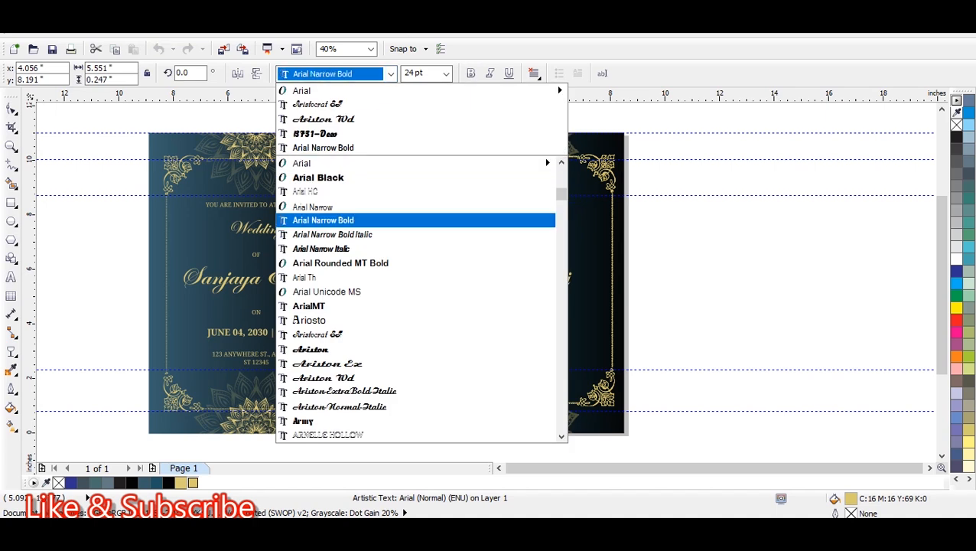
{"action": "left_click", "coordinate": [695, 322]}
Change the font of the "YOU ARE INVITED TO ATTEND THE" line to Arial Narrow Bold.
{"action": "left_click", "coordinate": [499, 469]}
{"action": "left_click", "coordinate": [499, 468]}
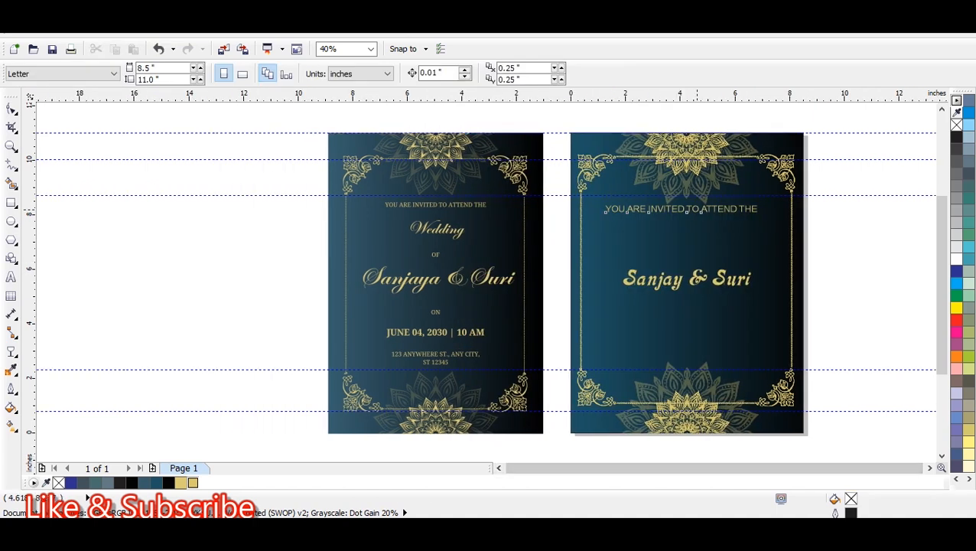
{"action": "left_click", "coordinate": [681, 208]}
{"action": "left_click", "coordinate": [391, 73]}
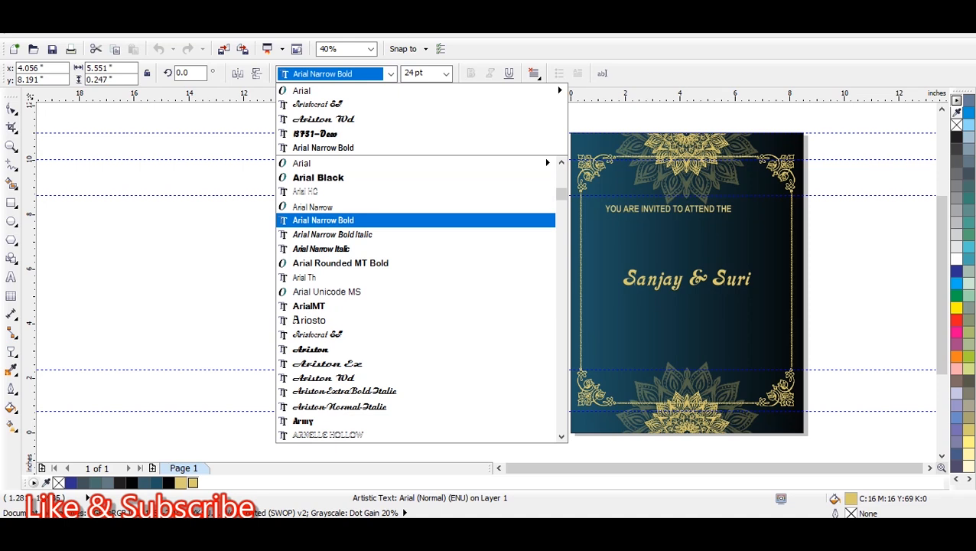
{"action": "key", "text": "Return"}
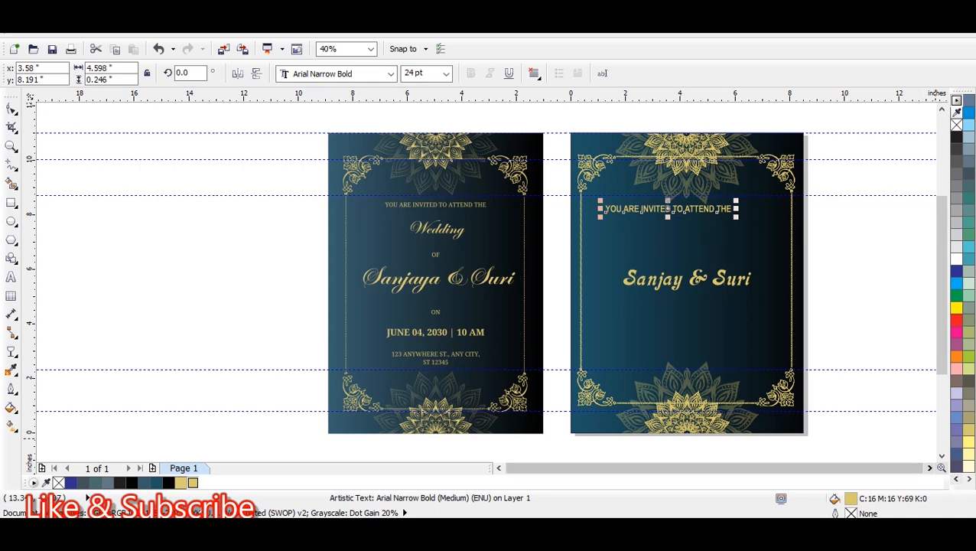
{"action": "left_click", "coordinate": [929, 468]}
{"action": "left_click", "coordinate": [929, 467]}
{"action": "left_click", "coordinate": [733, 329]}
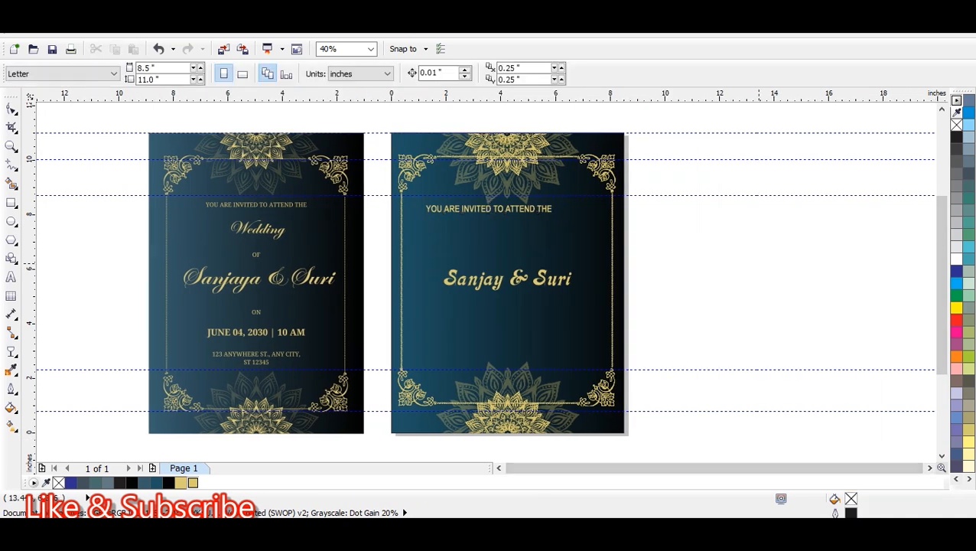
Centre the "YOU ARE INVITED TO ATTEND THE" line horizontally on the card background and shift it slightly down.
{"action": "left_click", "coordinate": [539, 211]}
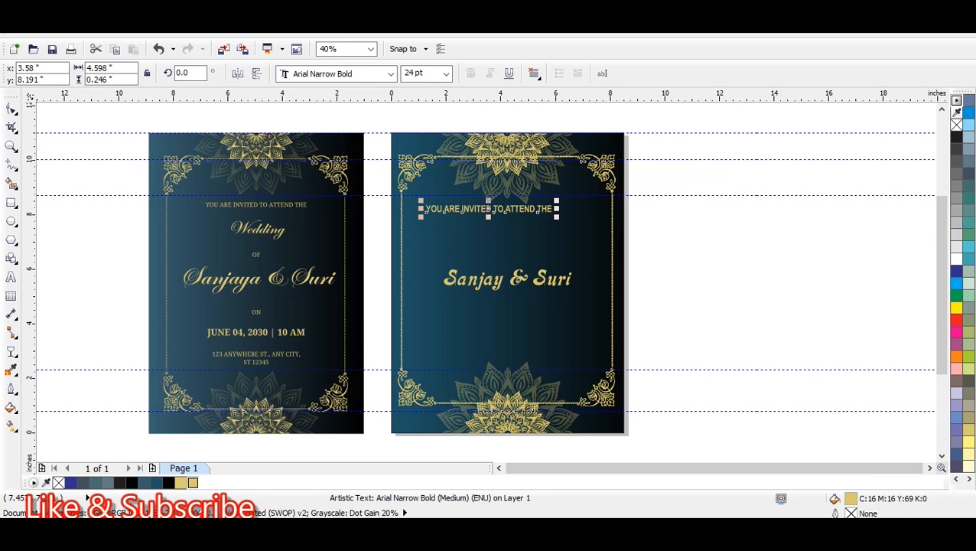
{"action": "left_click", "coordinate": [589, 238], "text": "shift"}
{"action": "key", "text": "c"}
{"action": "key", "text": "Escape"}
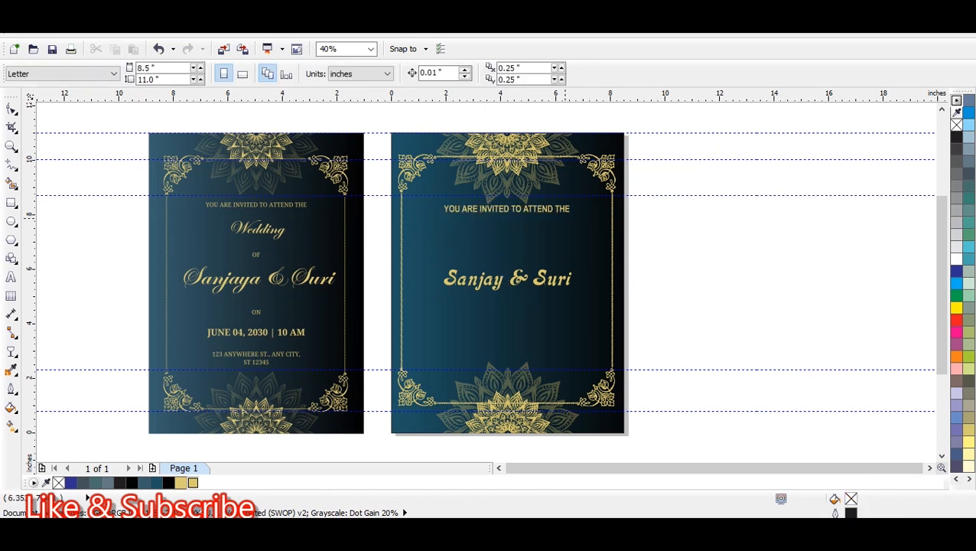
{"action": "left_click", "coordinate": [506, 210]}
{"action": "left_click_drag", "start_coordinate": [506, 209], "coordinate": [506, 213]}
{"action": "left_click", "coordinate": [761, 258]}
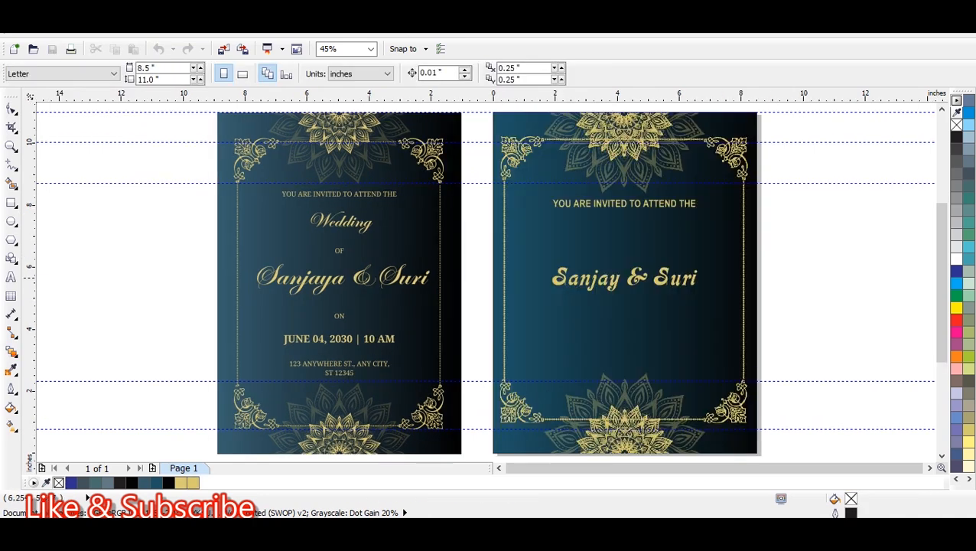
Add the missing "a" to the end of the first name in the couple's names and recentre them horizontally on the card.
{"action": "left_click", "coordinate": [671, 278]}
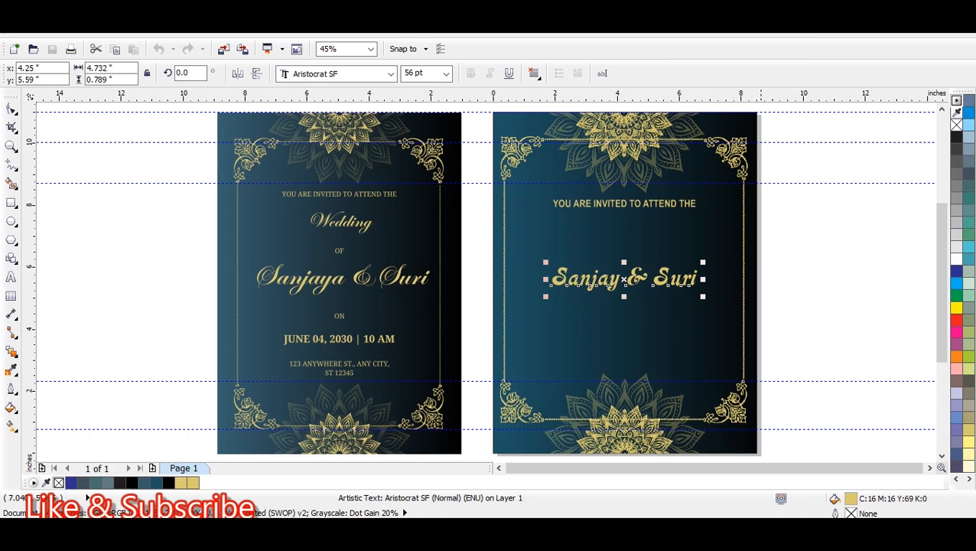
{"action": "double_click", "coordinate": [666, 277]}
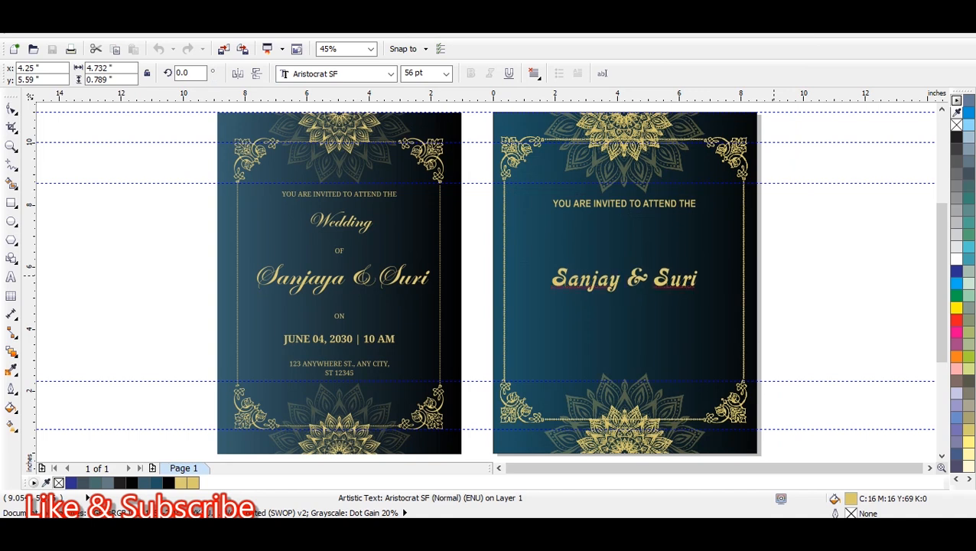
{"action": "left_click", "coordinate": [619, 278]}
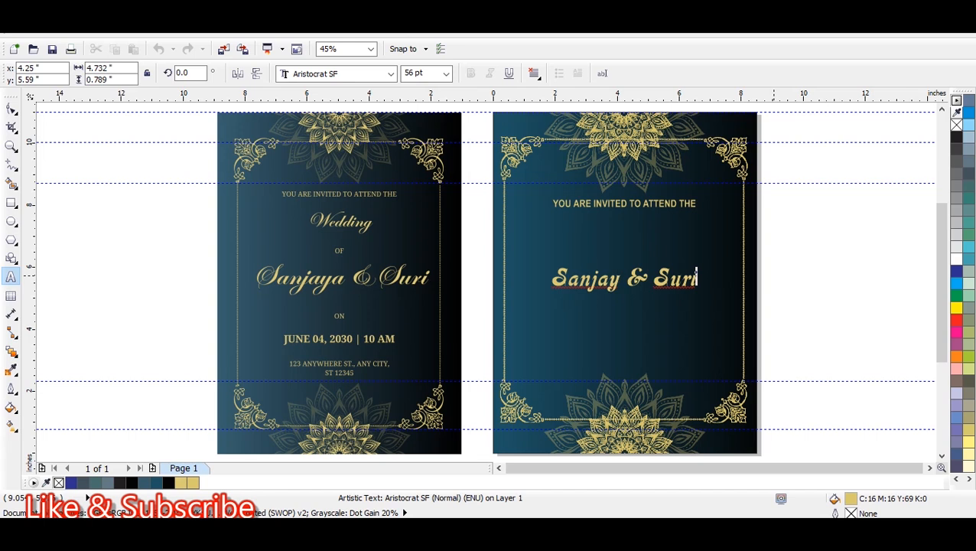
{"action": "type", "text": "a"}
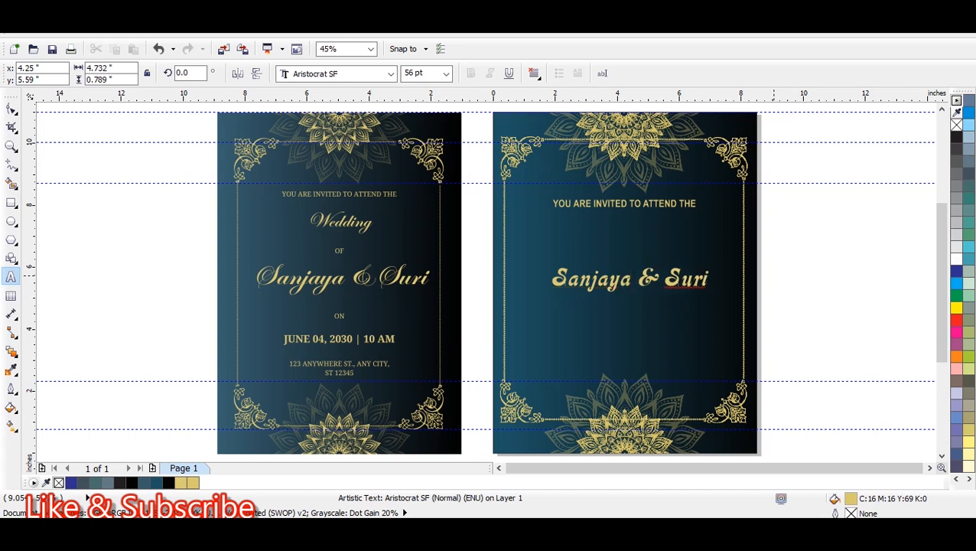
{"action": "left_click", "coordinate": [12, 109]}
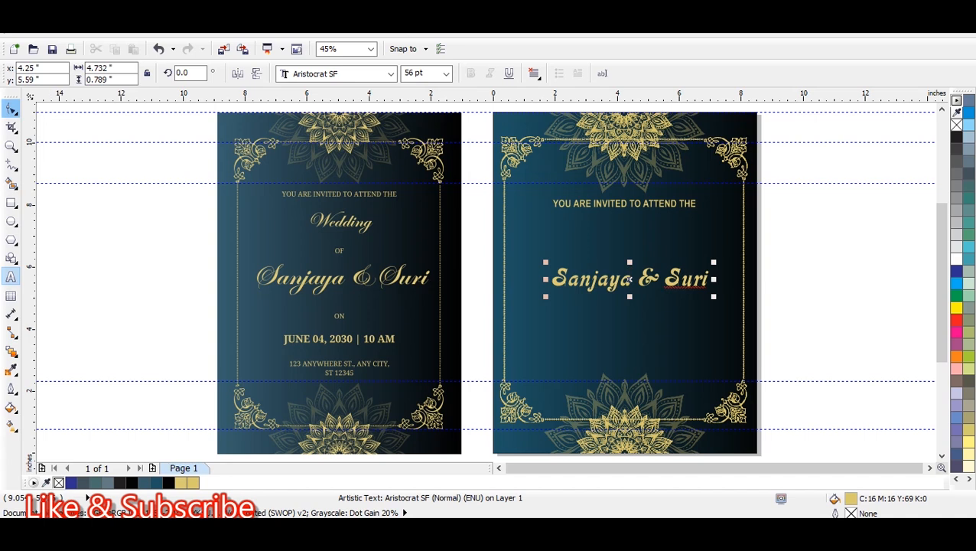
{"action": "left_click", "coordinate": [12, 110]}
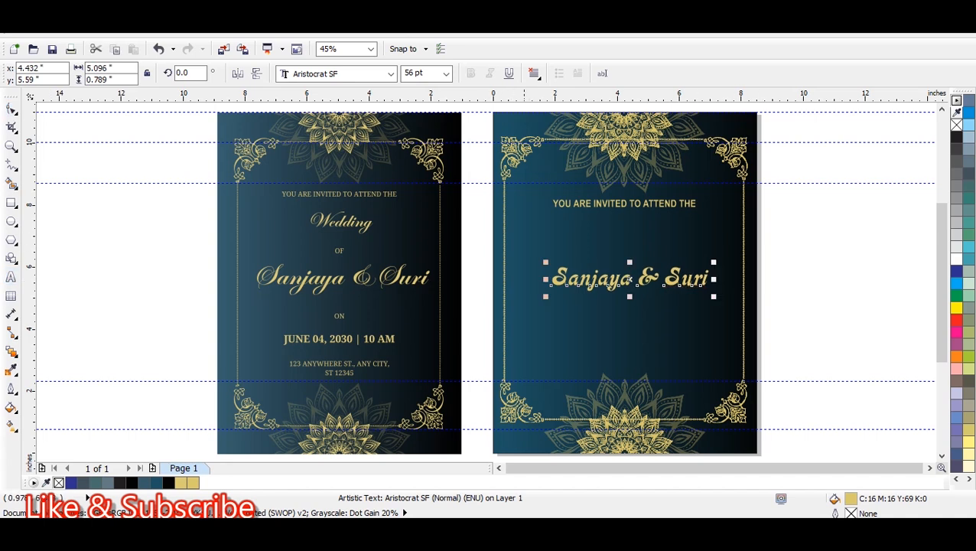
{"action": "left_click", "coordinate": [525, 232], "text": "shift"}
{"action": "key", "text": "c"}
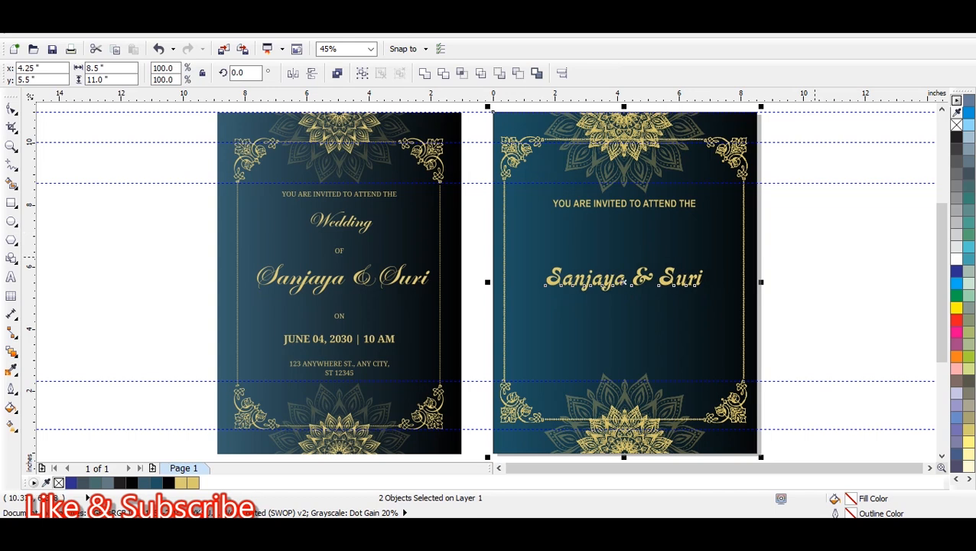
{"action": "key", "text": "Escape"}
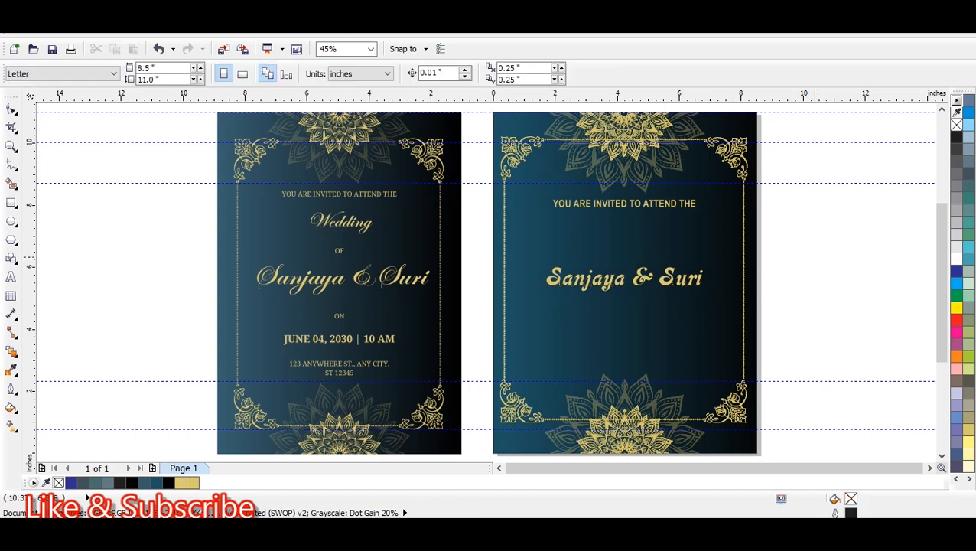
Duplicate the couple's names just below the invitation line and replace the copy's text with "Wedding".
{"action": "left_click_drag", "start_coordinate": [645, 274], "coordinate": [643, 225]}
{"action": "right_click", "coordinate": [644, 225]}
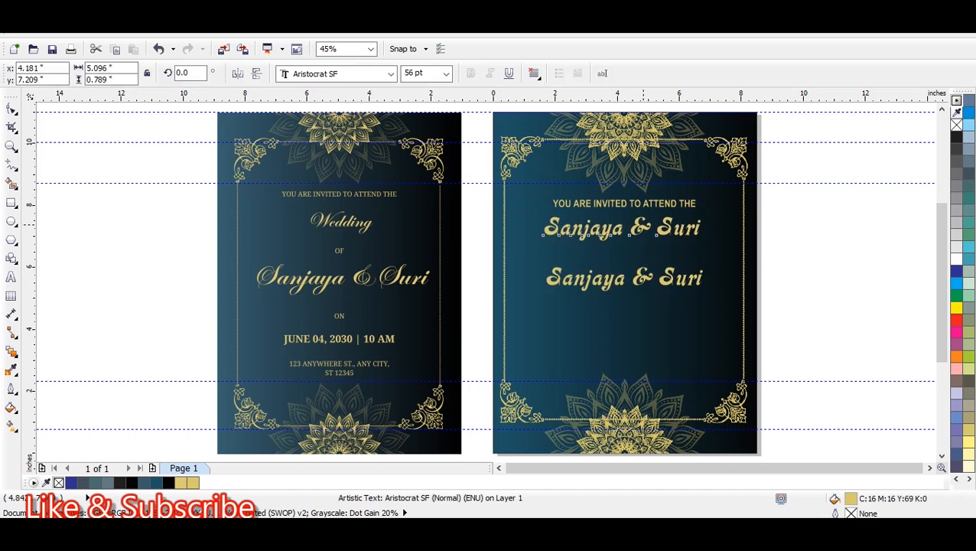
{"action": "key", "text": "F8"}
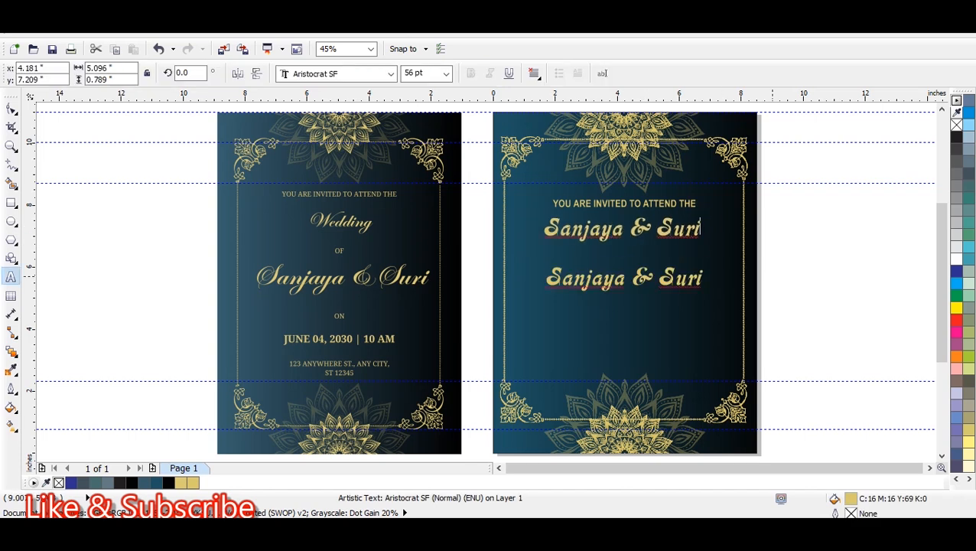
{"action": "key", "text": "BackSpace"}
{"action": "key", "text": "BackSpace"}
{"action": "key", "text": "BackSpace"}
{"action": "key", "text": "BackSpace"}
{"action": "key", "text": "BackSpace"}
{"action": "key", "text": "BackSpace"}
{"action": "key", "text": "BackSpace"}
{"action": "key", "text": "BackSpace"}
{"action": "key", "text": "BackSpace"}
{"action": "key", "text": "BackSpace"}
{"action": "key", "text": "BackSpace"}
{"action": "key", "text": "BackSpace"}
{"action": "key", "text": "BackSpace"}
{"action": "key", "text": "BackSpace"}
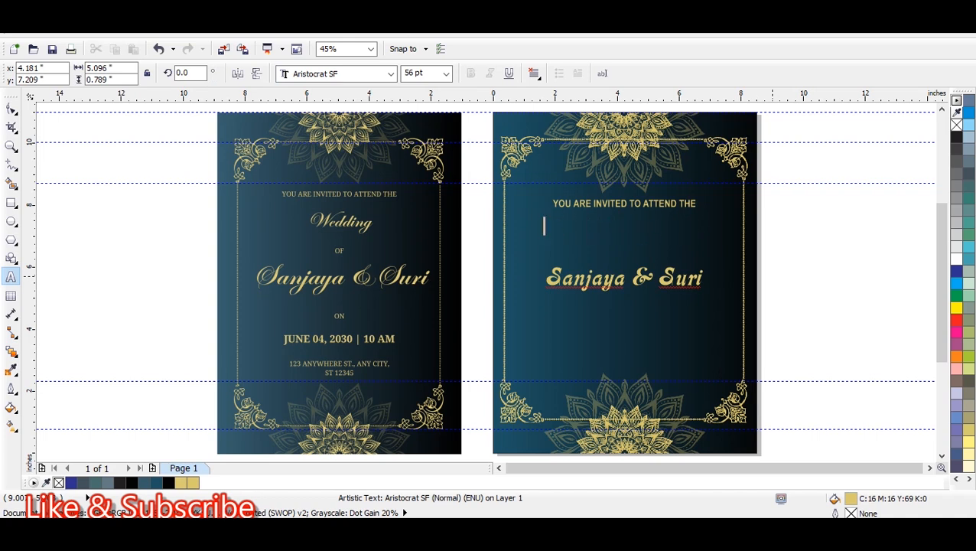
{"action": "type", "text": "Wedding"}
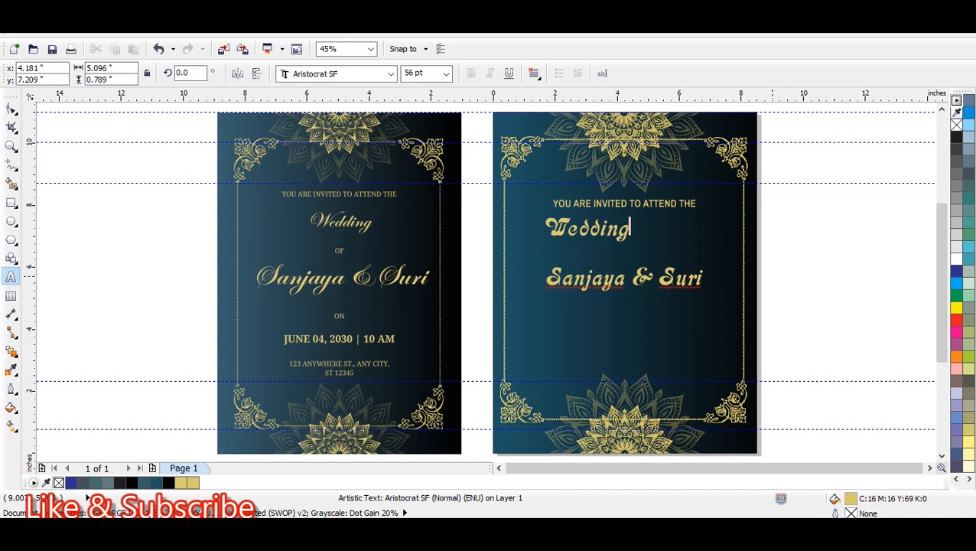
Move the "Wedding" text to about the card's centre under the invitation line and set its font to Awesome Season Personal Use.
{"action": "left_click", "coordinate": [11, 109]}
{"action": "left_click_drag", "start_coordinate": [588, 229], "coordinate": [627, 224]}
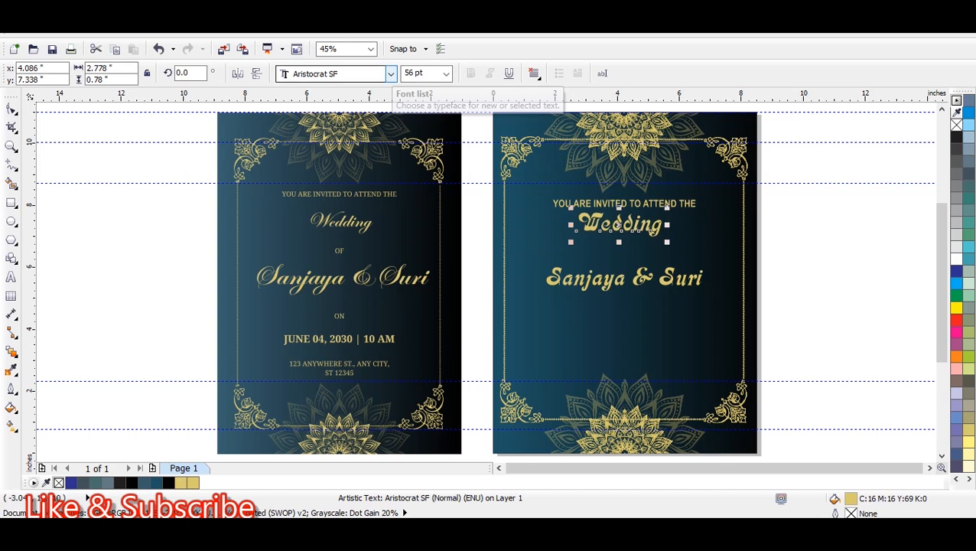
{"action": "left_click", "coordinate": [391, 74]}
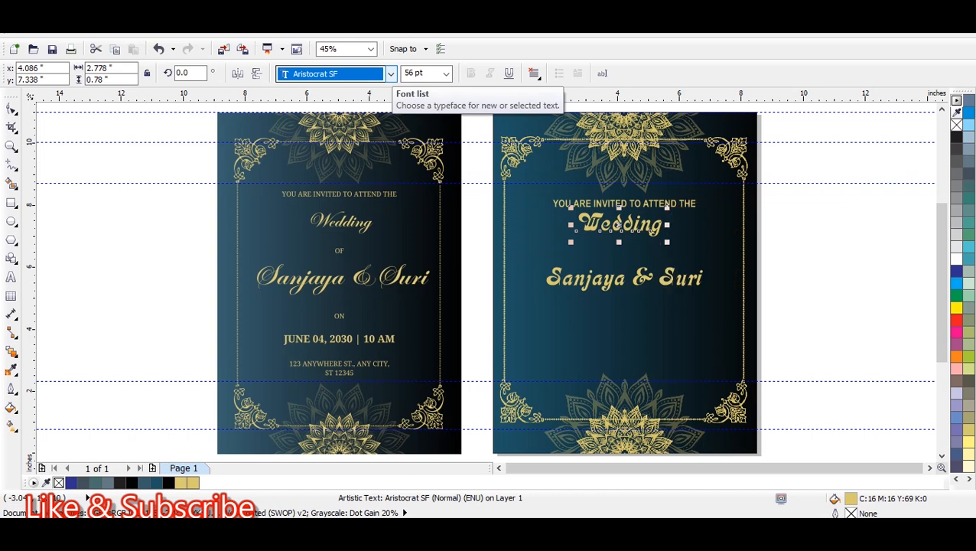
{"action": "left_click", "coordinate": [391, 73]}
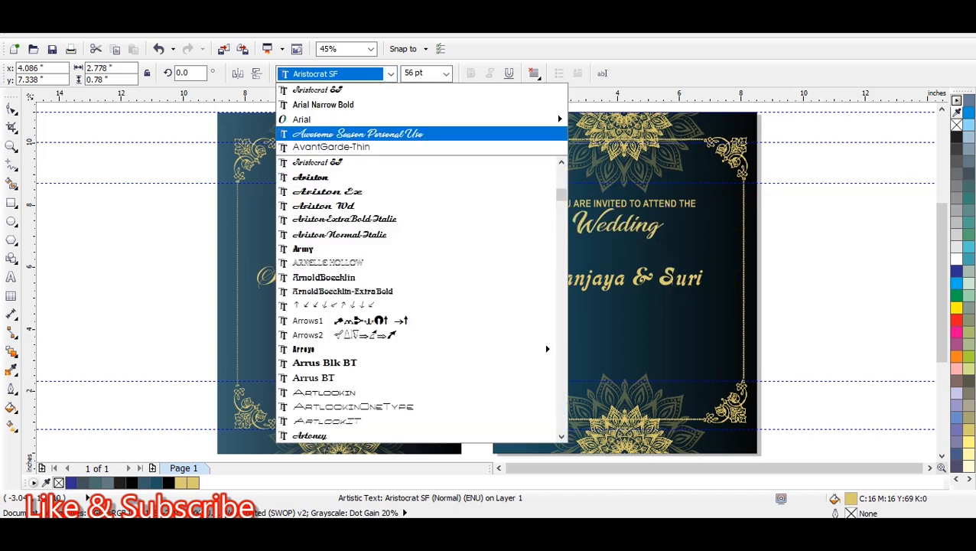
{"action": "left_click", "coordinate": [357, 133]}
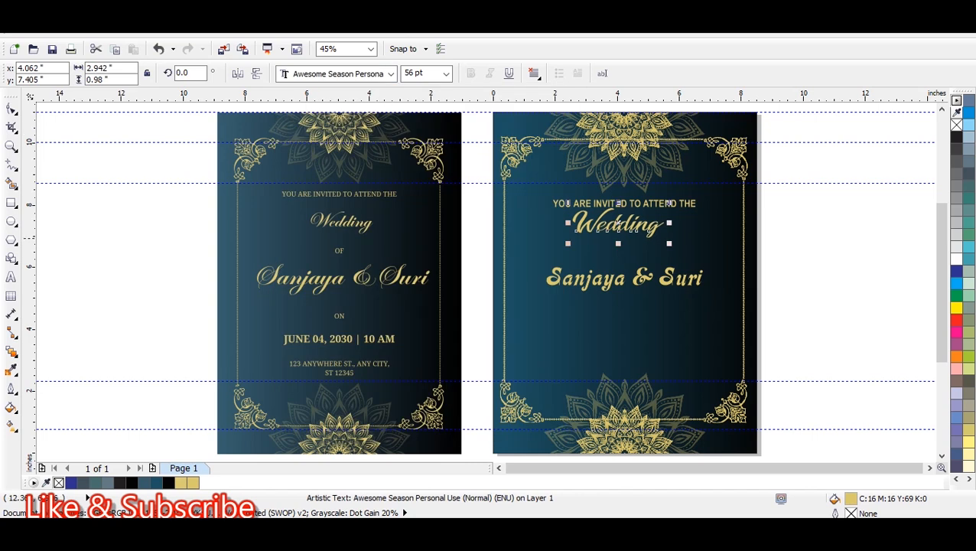
Centre the "Wedding" text horizontally on the card background and nudge it slightly down, away from the invitation line.
{"action": "key", "text": "Escape"}
{"action": "left_click", "coordinate": [649, 227]}
{"action": "left_click", "coordinate": [724, 239], "text": "shift"}
{"action": "key", "text": "c"}
{"action": "left_click", "coordinate": [828, 240]}
{"action": "left_click", "coordinate": [638, 226]}
{"action": "key", "text": "Down"}
{"action": "key", "text": "Down"}
{"action": "key", "text": "Down"}
{"action": "key", "text": "Down"}
{"action": "key", "text": "Down"}
{"action": "key", "text": "Down"}
{"action": "key", "text": "Escape"}
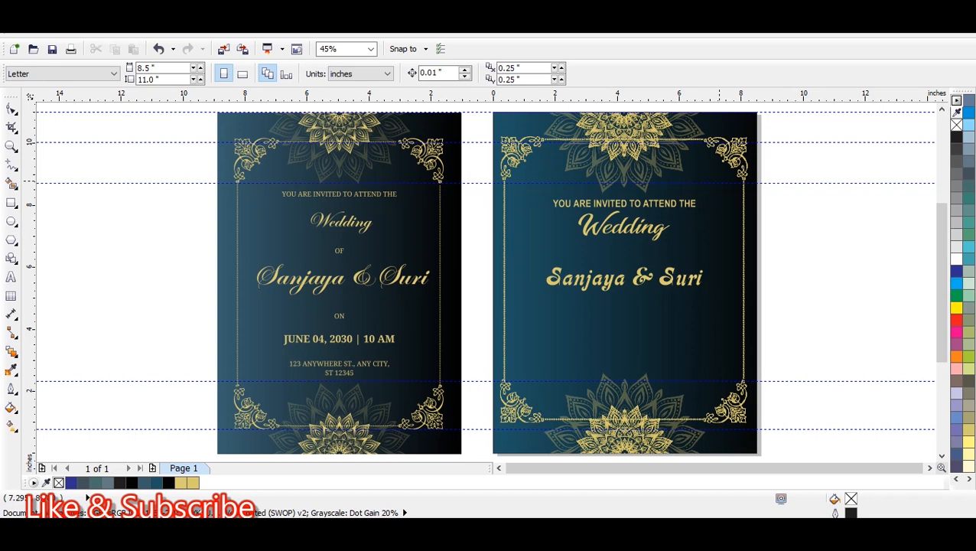
Duplicate the "YOU ARE INVITED TO ATTEND THE" line between "Wedding" and the couple's names and replace the copy's text with "OF".
{"action": "left_click_drag", "start_coordinate": [625, 203], "coordinate": [621, 250]}
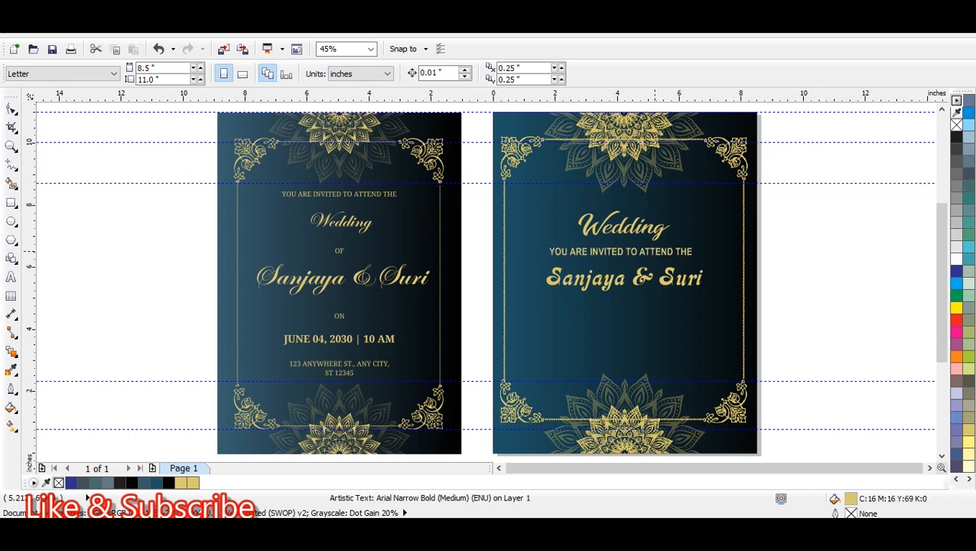
{"action": "right_click", "coordinate": [621, 250]}
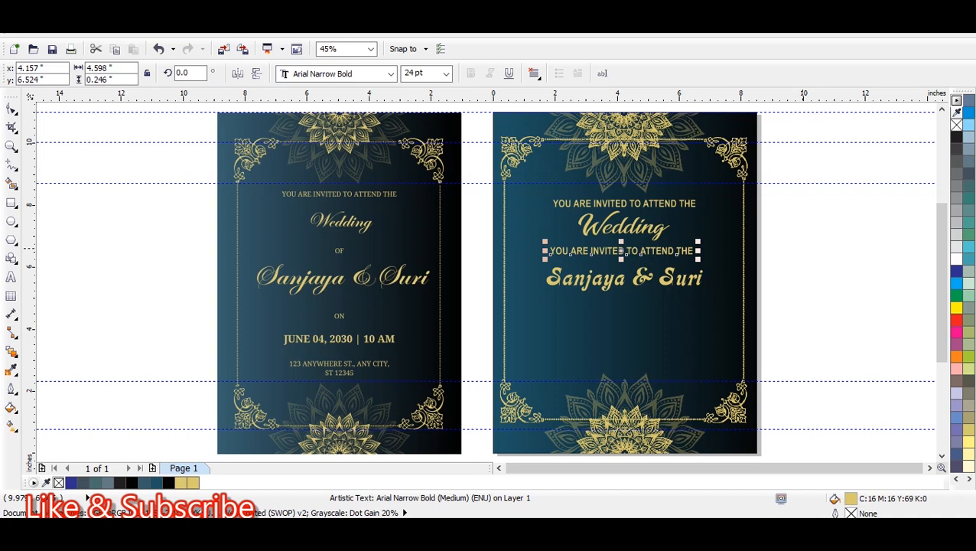
{"action": "double_click", "coordinate": [694, 250]}
{"action": "key", "text": "BackSpace"}
{"action": "key", "text": "BackSpace"}
{"action": "key", "text": "BackSpace"}
{"action": "key", "text": "BackSpace"}
{"action": "key", "text": "BackSpace"}
{"action": "key", "text": "BackSpace"}
{"action": "key", "text": "BackSpace"}
{"action": "key", "text": "BackSpace"}
{"action": "key", "text": "BackSpace"}
{"action": "key", "text": "BackSpace"}
{"action": "key", "text": "BackSpace"}
{"action": "key", "text": "BackSpace"}
{"action": "key", "text": "BackSpace"}
{"action": "key", "text": "BackSpace"}
{"action": "key", "text": "BackSpace"}
{"action": "key", "text": "BackSpace"}
{"action": "key", "text": "BackSpace"}
{"action": "key", "text": "BackSpace"}
{"action": "key", "text": "BackSpace"}
{"action": "key", "text": "BackSpace"}
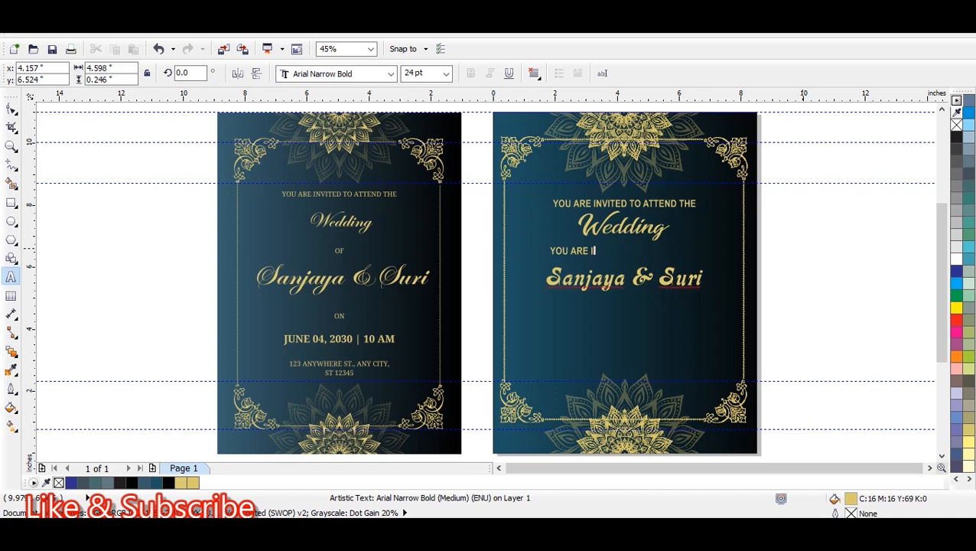
{"action": "type", "text": "OF"}
Finish editing the "OF" text and centre it horizontally on the card background.
{"action": "key", "text": "F10"}
{"action": "left_click", "coordinate": [552, 253]}
{"action": "key", "text": "space"}
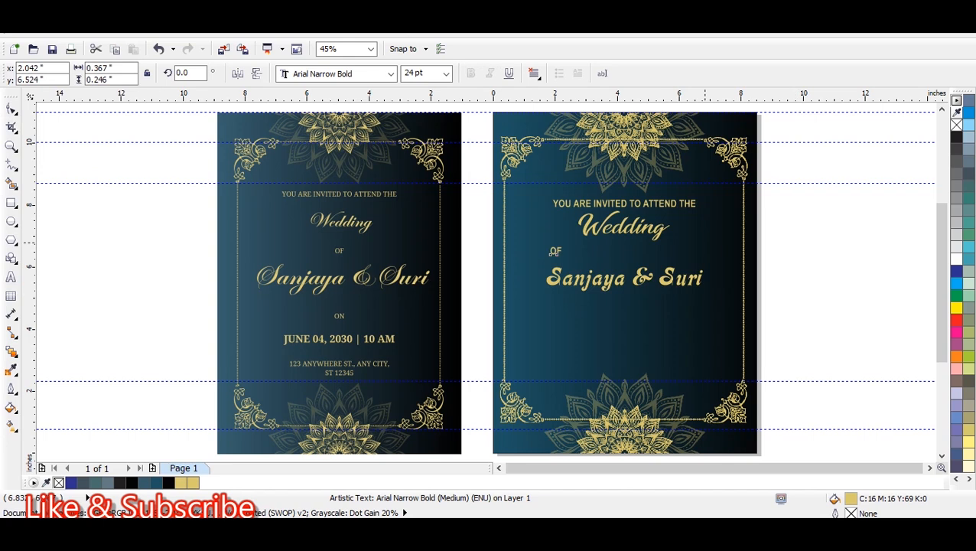
{"action": "left_click", "coordinate": [612, 329], "text": "shift"}
{"action": "key", "text": "c"}
{"action": "key", "text": "Escape"}
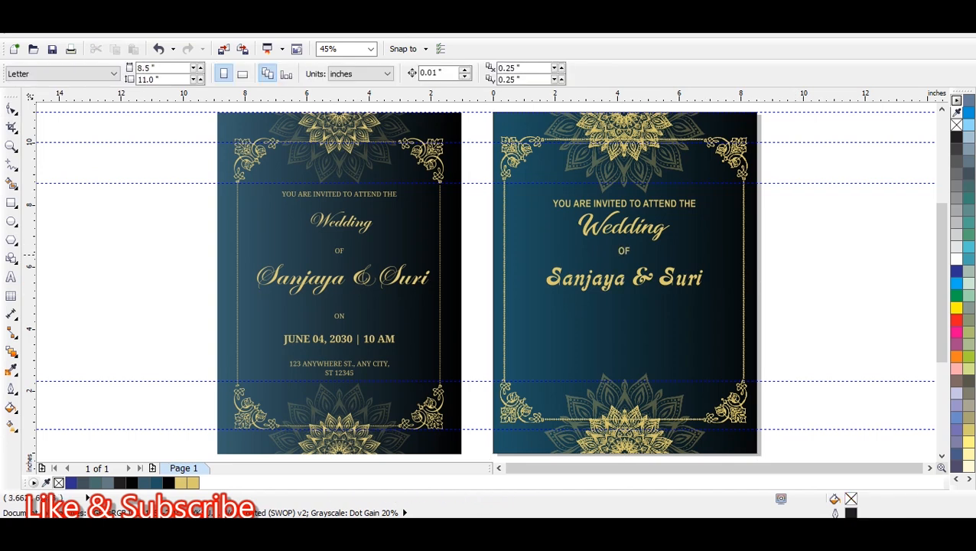
Duplicate the "OF" text below the couple's names and change the copy's text to "ON".
{"action": "left_click_drag", "start_coordinate": [624, 250], "coordinate": [618, 309]}
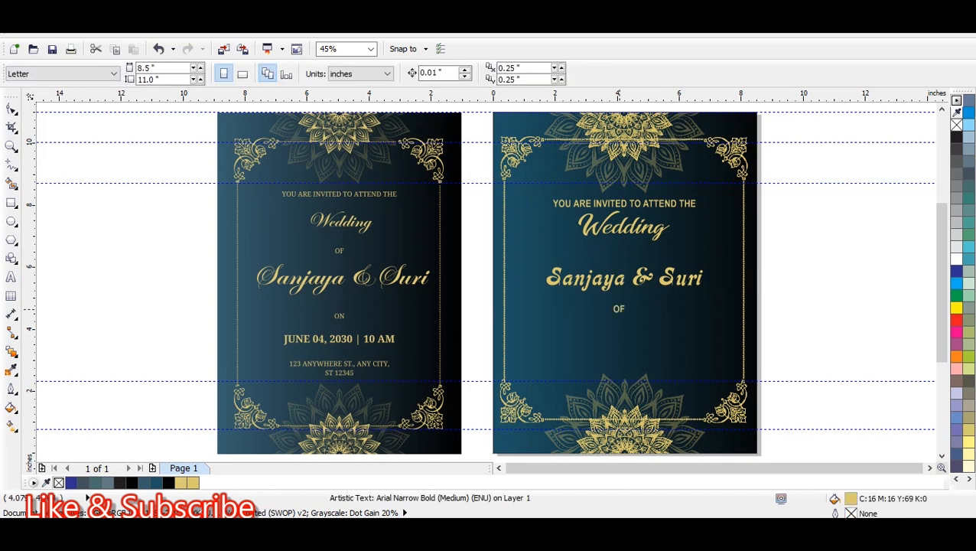
{"action": "right_click", "coordinate": [619, 308]}
{"action": "double_click", "coordinate": [622, 309]}
{"action": "key", "text": "BackSpace"}
{"action": "type", "text": "m"}
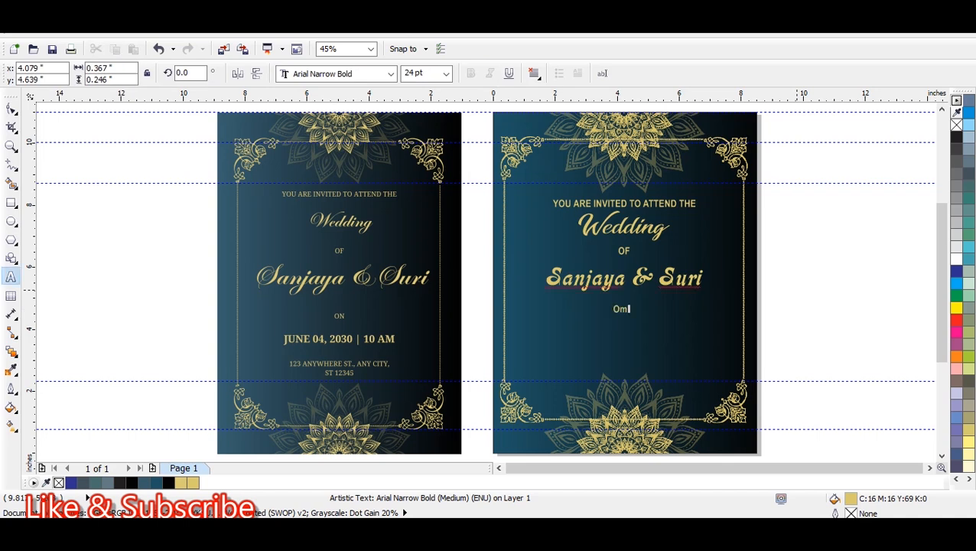
{"action": "key", "text": "BackSpace"}
{"action": "key", "text": "ctrl+space"}
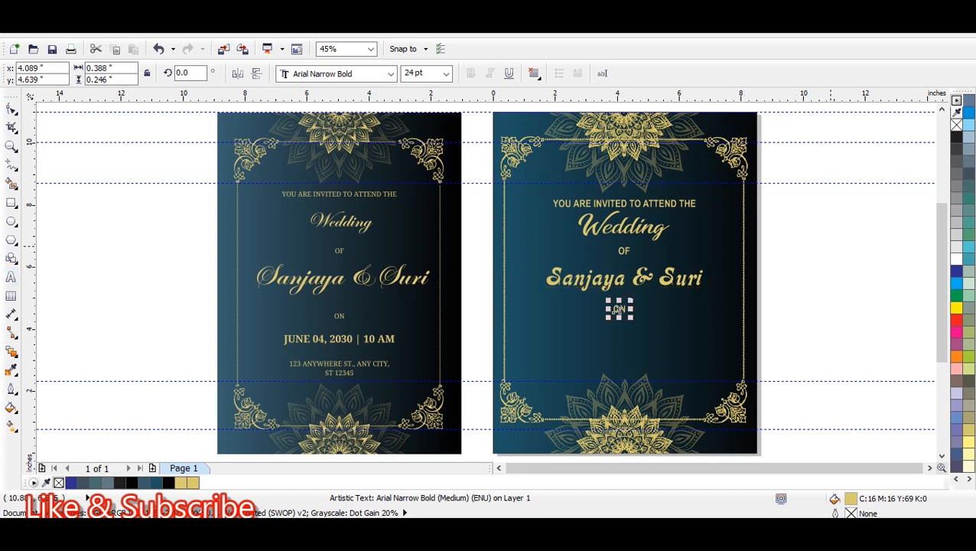
{"action": "key", "text": "Escape"}
Duplicate the "YOU ARE INVITED TO ATTEND THE" line directly below "ON" and replace the copy's text with "JUNE 06,2032 | 10 AM".
{"action": "left_click_drag", "start_coordinate": [593, 203], "coordinate": [587, 333]}
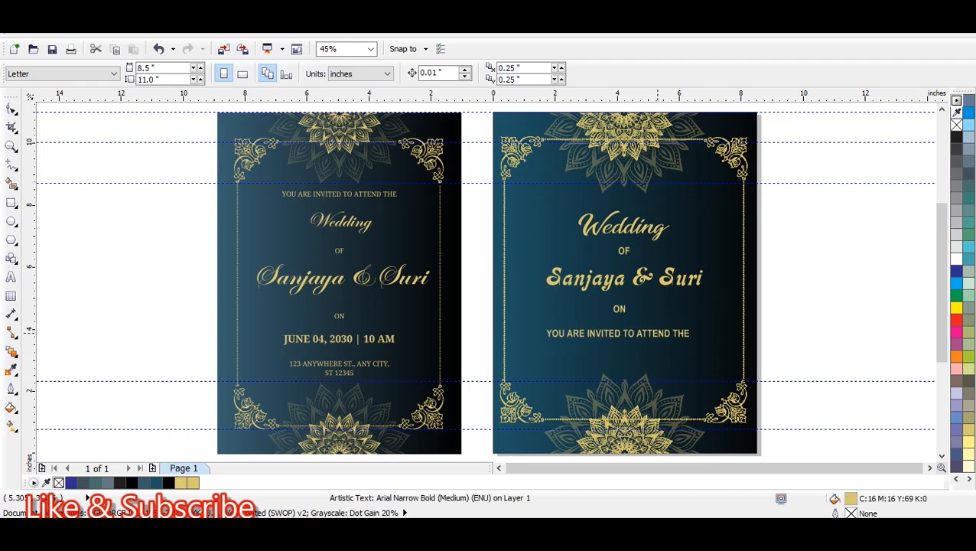
{"action": "left_click_drag", "start_coordinate": [658, 333], "coordinate": [664, 333]}
{"action": "right_click", "coordinate": [664, 333]}
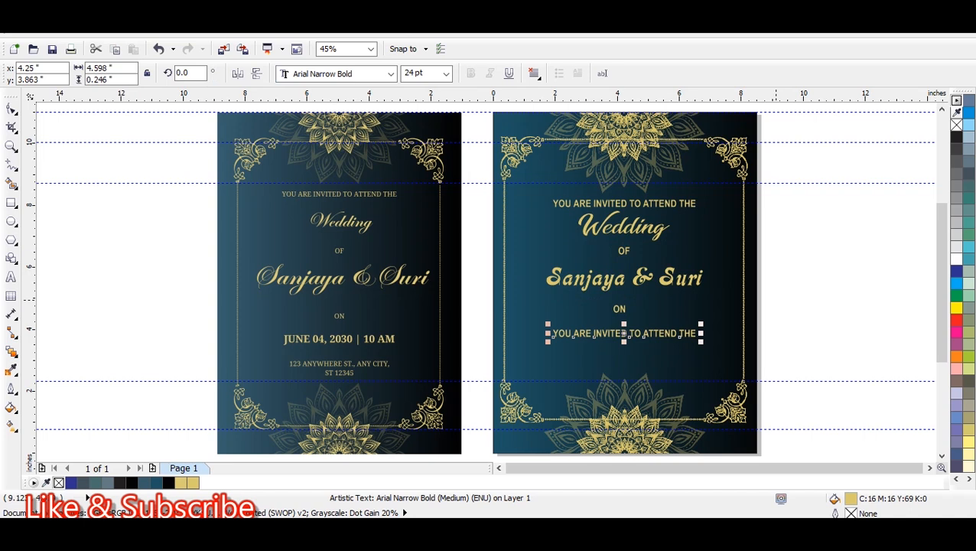
{"action": "key", "text": "F8"}
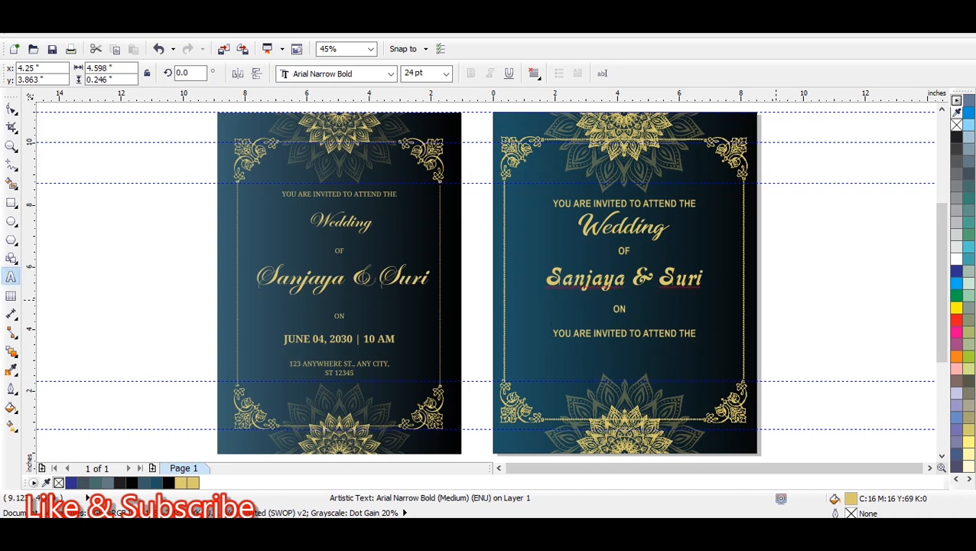
{"action": "key", "text": "BackSpace"}
{"action": "key", "text": "BackSpace"}
{"action": "key", "text": "BackSpace"}
{"action": "key", "text": "BackSpace"}
{"action": "key", "text": "BackSpace"}
{"action": "key", "text": "BackSpace"}
{"action": "key", "text": "BackSpace"}
{"action": "key", "text": "BackSpace"}
{"action": "key", "text": "BackSpace"}
{"action": "key", "text": "BackSpace"}
{"action": "key", "text": "BackSpace"}
{"action": "key", "text": "BackSpace"}
{"action": "key", "text": "BackSpace"}
{"action": "key", "text": "BackSpace"}
{"action": "key", "text": "BackSpace"}
{"action": "key", "text": "BackSpace"}
{"action": "key", "text": "BackSpace"}
{"action": "key", "text": "BackSpace"}
{"action": "key", "text": "BackSpace"}
{"action": "key", "text": "BackSpace"}
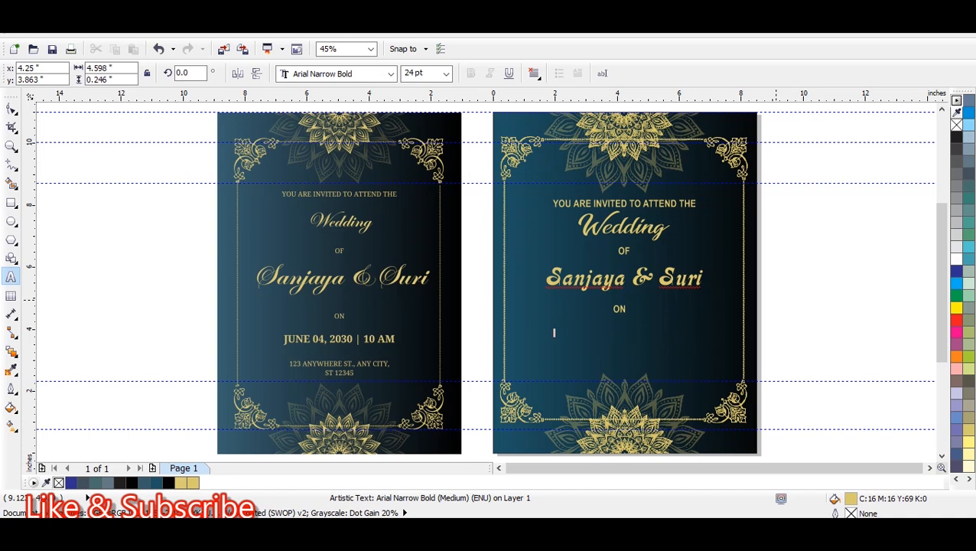
{"action": "type", "text": "JUNE 06,2032 | 10 AM"}
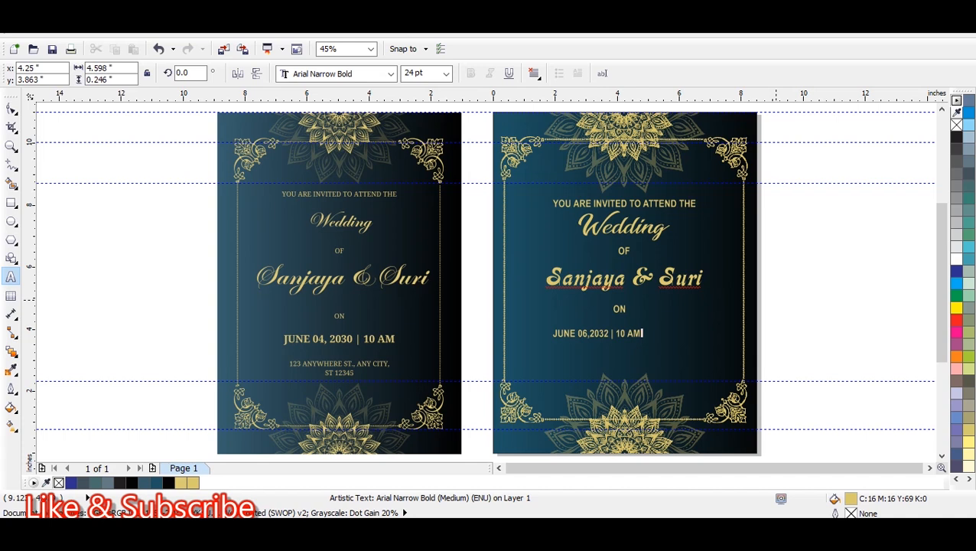
Widen the letter spacing of the date and time line with the Shape tool.
{"action": "left_click", "coordinate": [11, 110]}
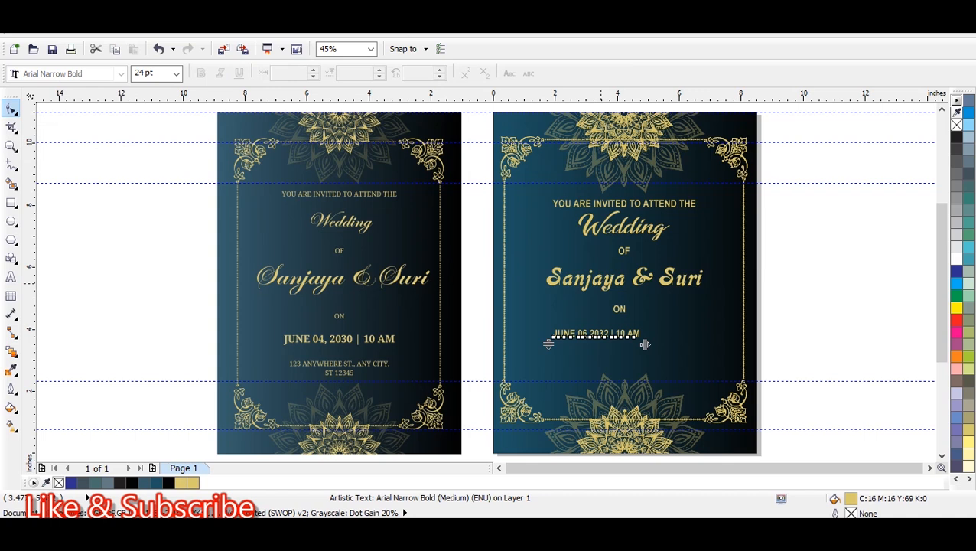
{"action": "left_click_drag", "start_coordinate": [645, 344], "coordinate": [662, 344]}
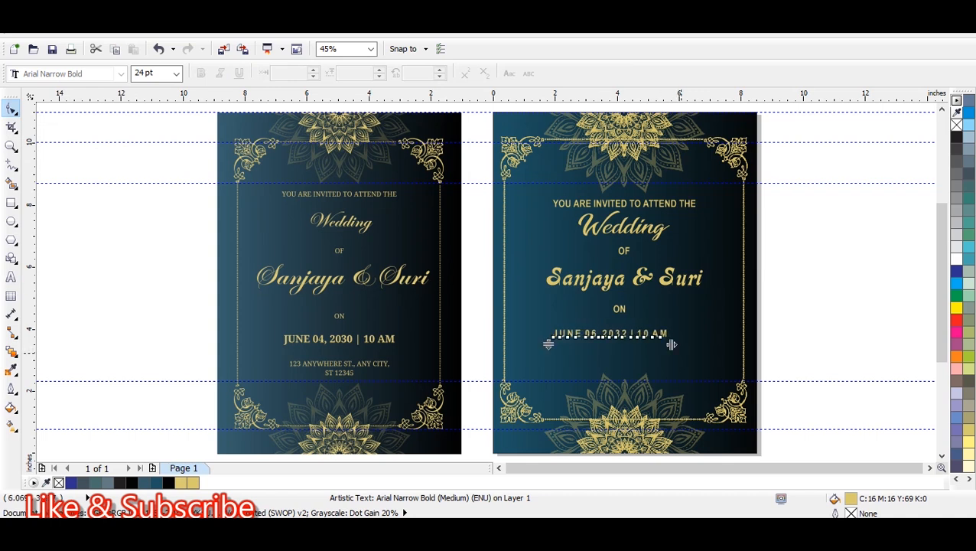
{"action": "left_click", "coordinate": [11, 110]}
{"action": "left_click", "coordinate": [698, 336]}
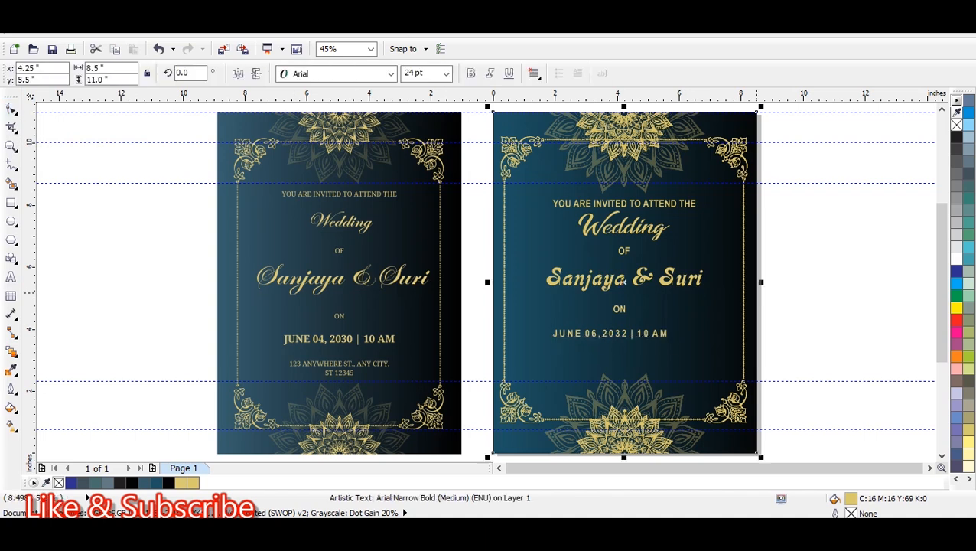
{"action": "left_click", "coordinate": [856, 321]}
Centre the date and time line horizontally on the card background.
{"action": "left_click", "coordinate": [661, 334]}
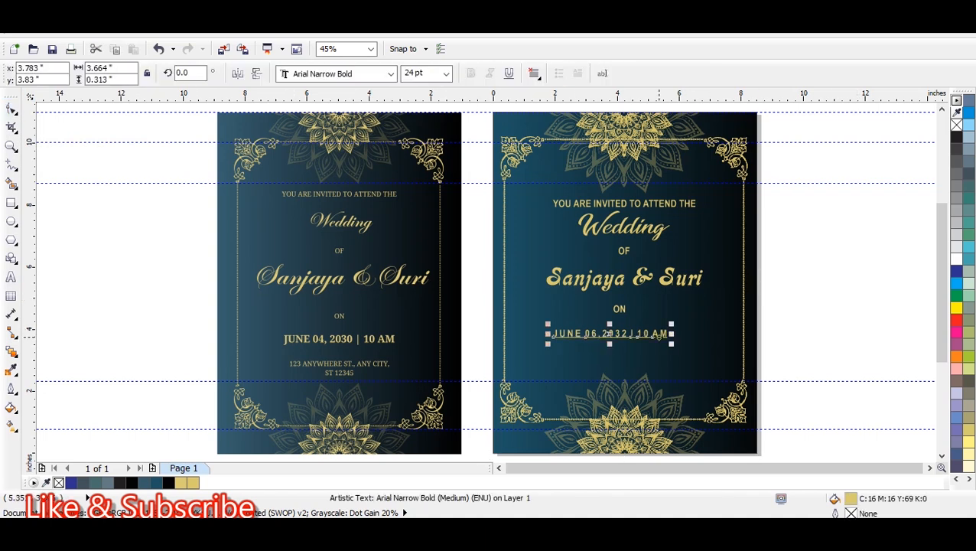
{"action": "left_click", "coordinate": [708, 301], "text": "shift"}
{"action": "key", "text": "c"}
{"action": "left_click", "coordinate": [813, 288]}
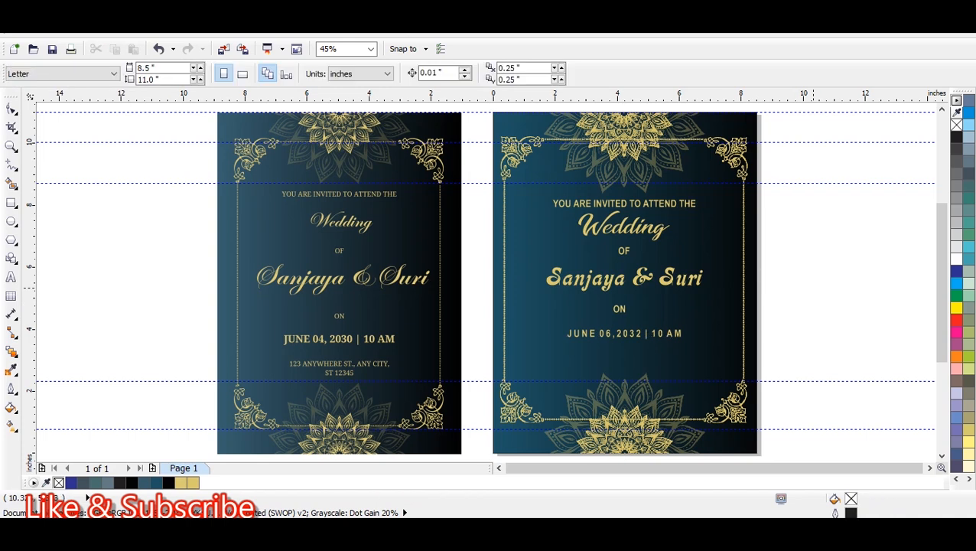
Set the font of the date and time line to Army.
{"action": "left_click", "coordinate": [673, 334]}
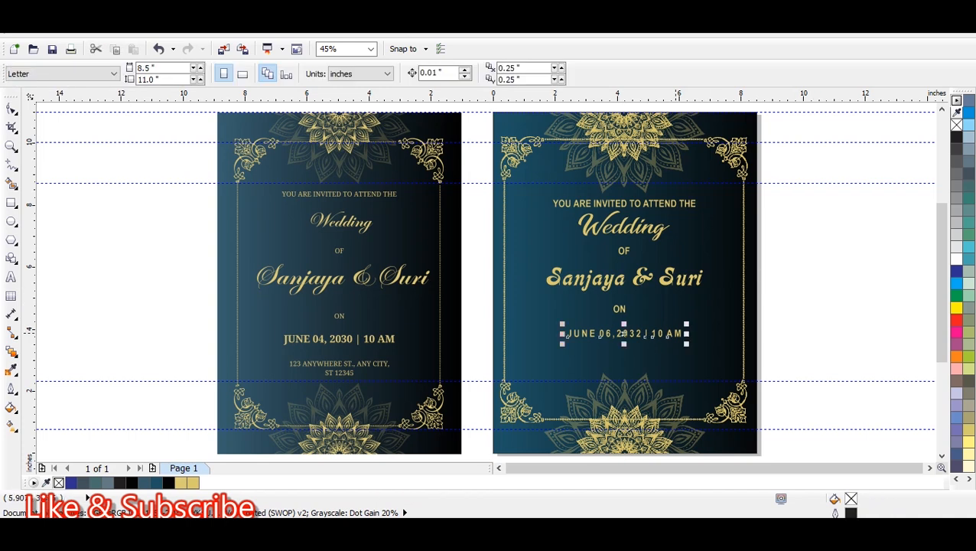
{"action": "left_click", "coordinate": [391, 73]}
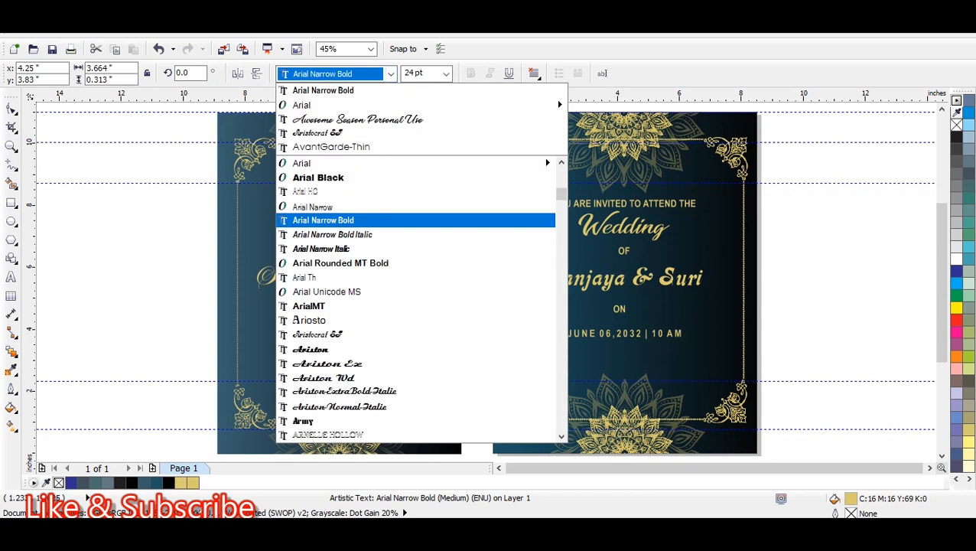
{"action": "mouse_move", "coordinate": [389, 105]}
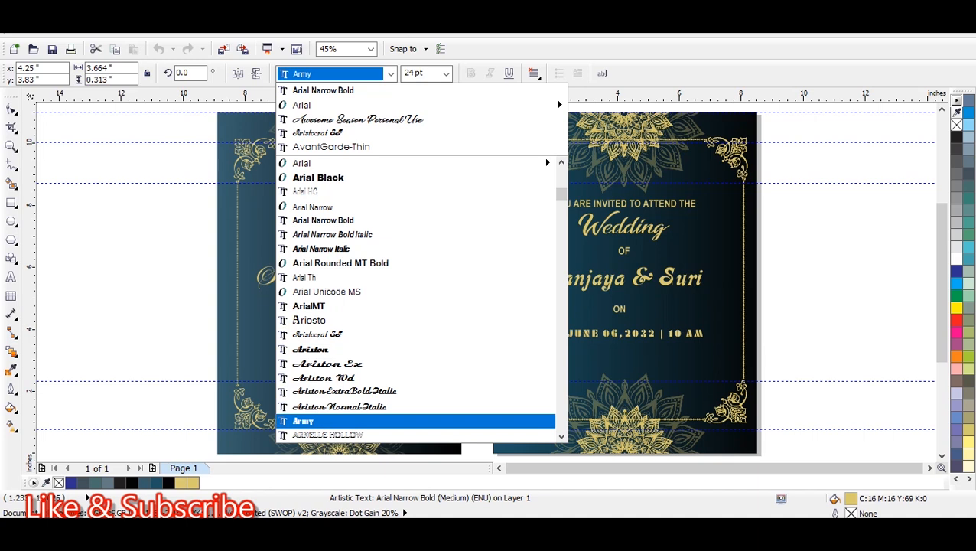
{"action": "left_click", "coordinate": [337, 421]}
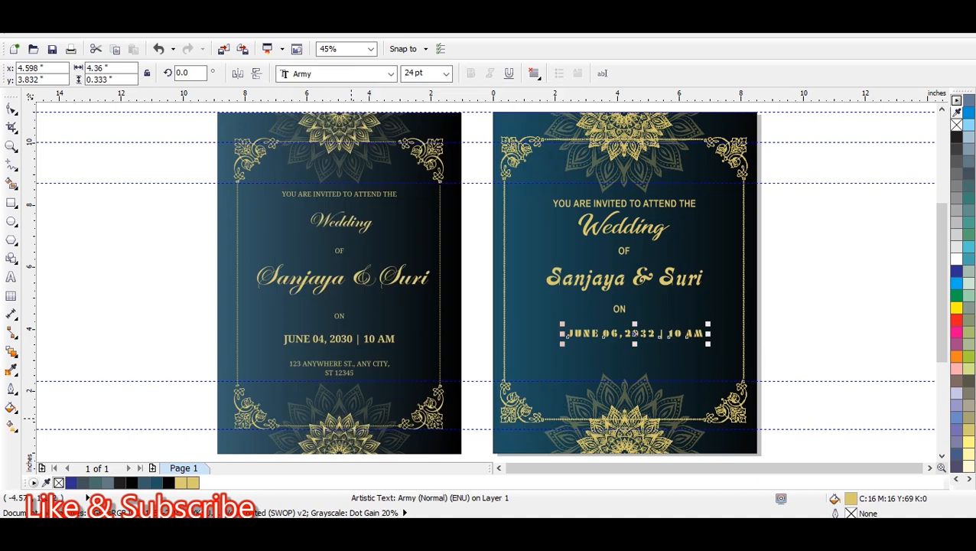
{"action": "key", "text": "Escape"}
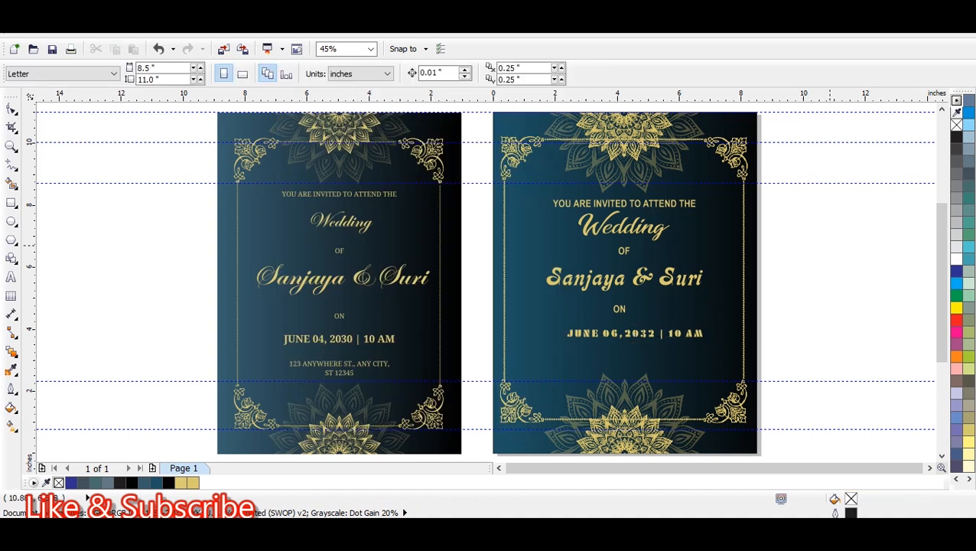
Re-centre the Army-font date and time line horizontally on the card background.
{"action": "left_click", "coordinate": [640, 339]}
{"action": "left_click", "coordinate": [650, 338]}
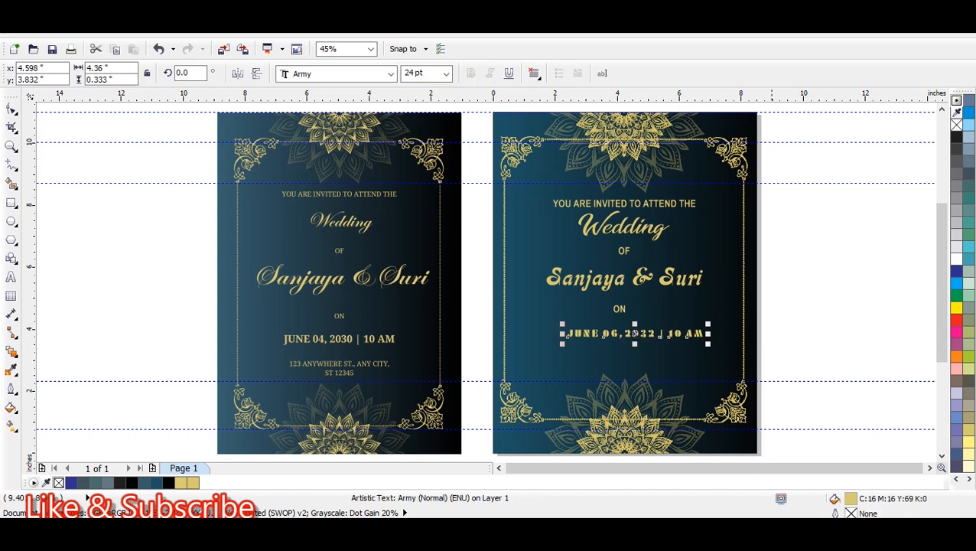
{"action": "left_click", "coordinate": [625, 282], "text": "shift"}
{"action": "key", "text": "c"}
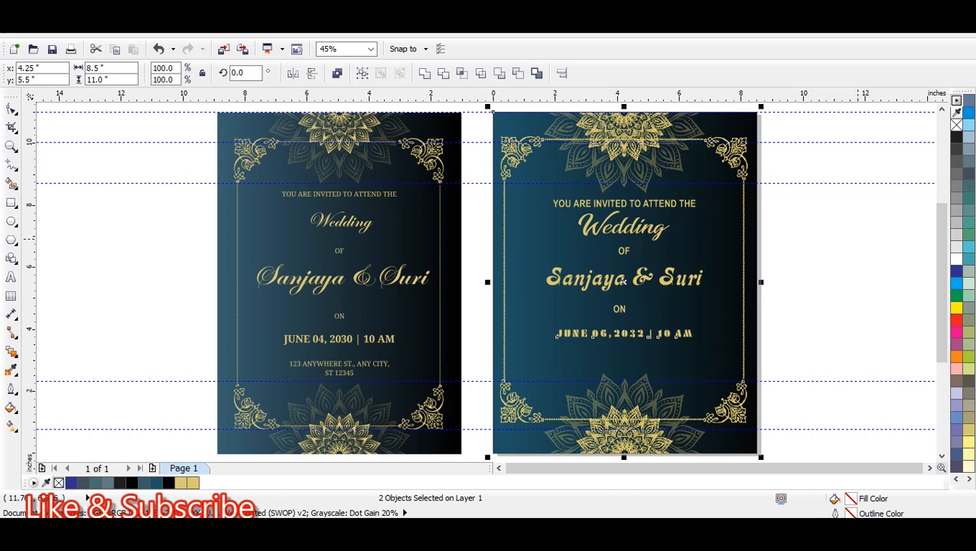
{"action": "key", "text": "Escape"}
{"action": "left_click", "coordinate": [623, 281]}
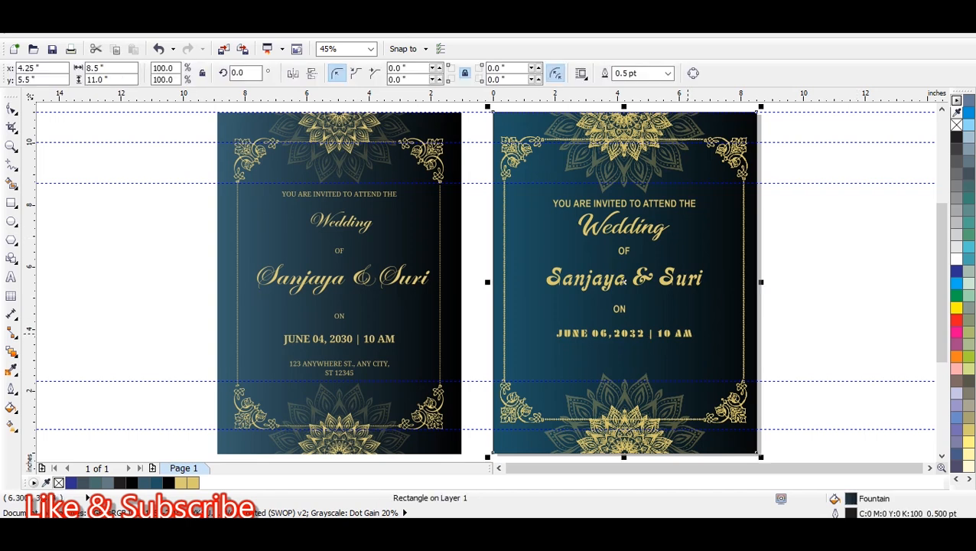
Stretch the date and time line slightly taller.
{"action": "left_click", "coordinate": [651, 334]}
{"action": "left_click", "coordinate": [446, 73]}
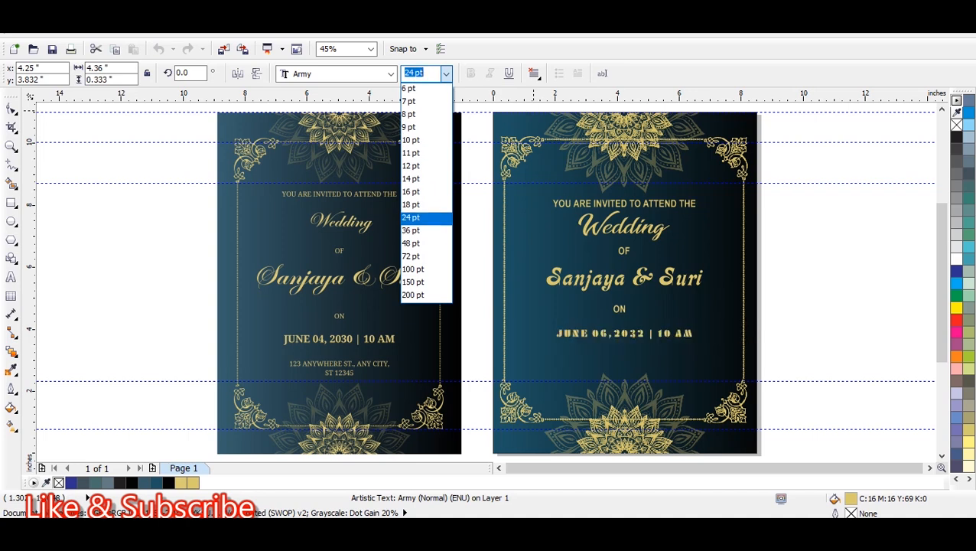
{"action": "left_click", "coordinate": [413, 219]}
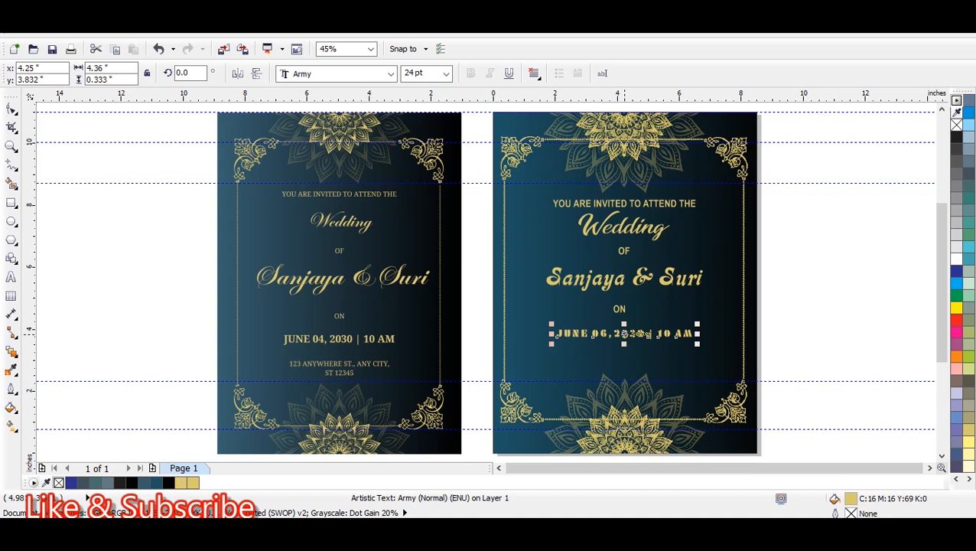
{"action": "left_click_drag", "start_coordinate": [623, 344], "coordinate": [623, 349]}
{"action": "left_click", "coordinate": [818, 308]}
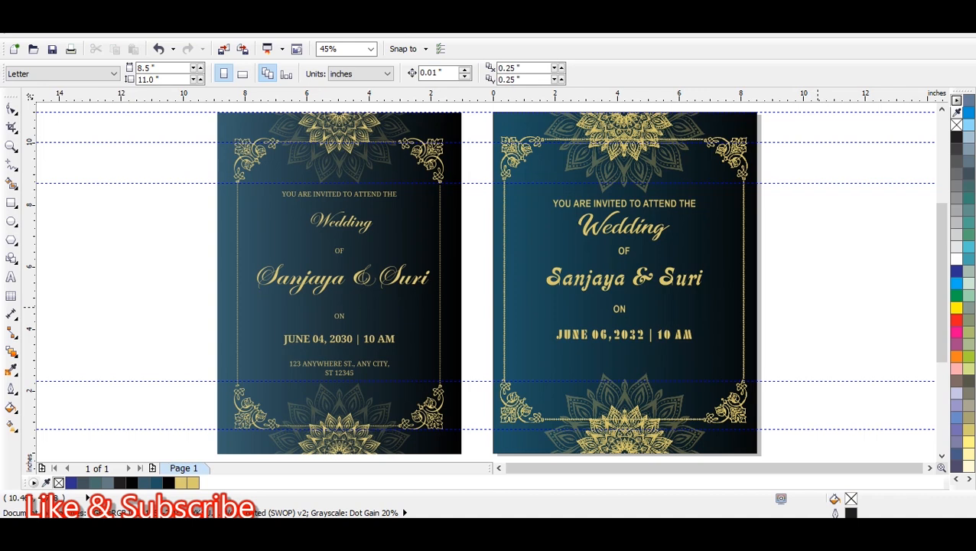
Undo the stretch, the re-centring and the Army font change on the date and time line.
{"action": "key", "text": "ctrl+z"}
{"action": "key", "text": "ctrl+z"}
{"action": "key", "text": "ctrl+z"}
{"action": "key", "text": "ctrl+z"}
{"action": "key", "text": "ctrl+z"}
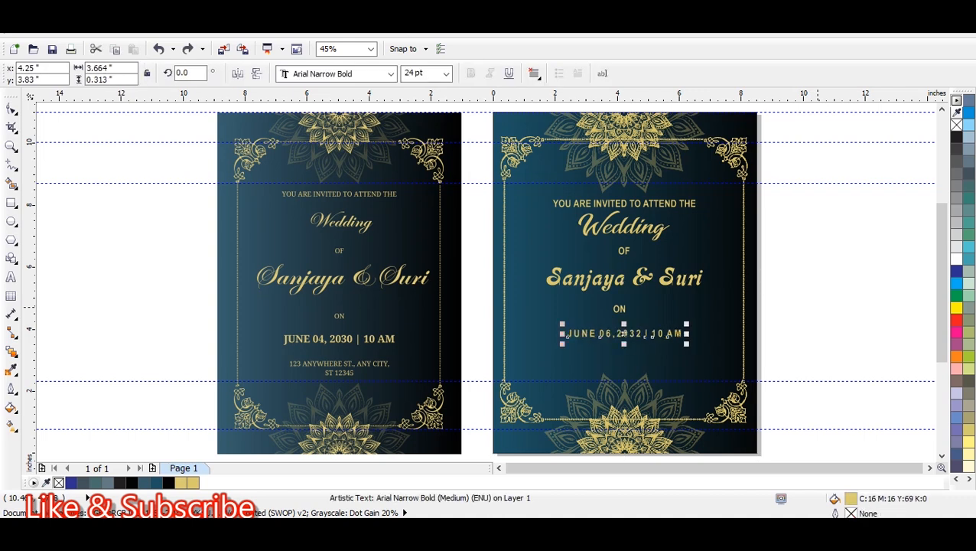
{"action": "key", "text": "Escape"}
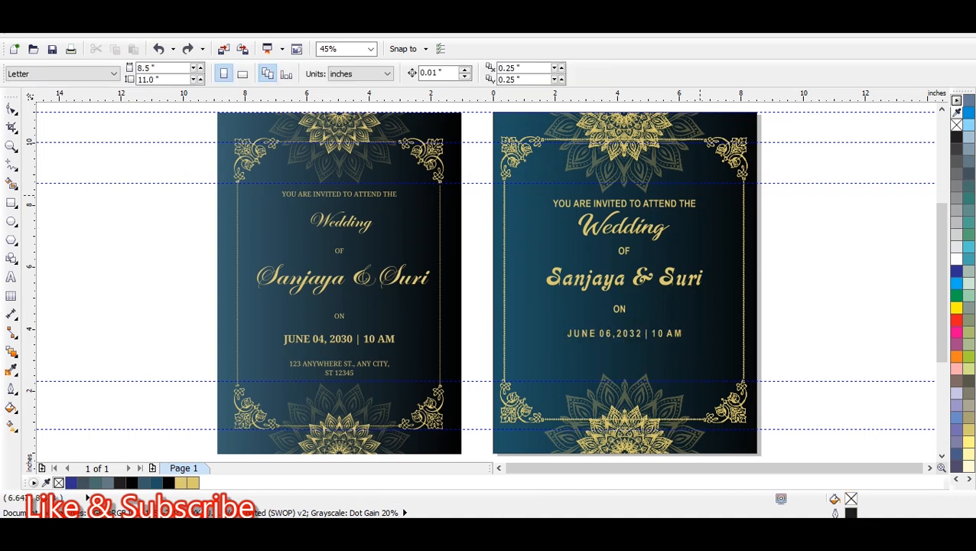
Duplicate the "YOU ARE INVITED TO ATTEND THE" line below the date and replace the copy's text with the venue address on two lines.
{"action": "left_click_drag", "start_coordinate": [662, 202], "coordinate": [667, 352]}
{"action": "right_click", "coordinate": [664, 354]}
{"action": "left_click", "coordinate": [812, 293]}
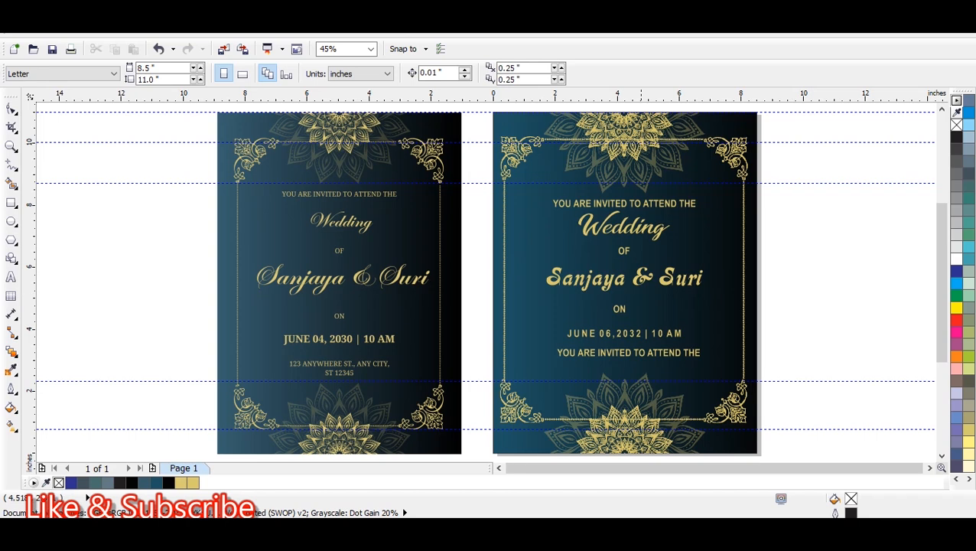
{"action": "left_click", "coordinate": [628, 353]}
{"action": "key", "text": "F8"}
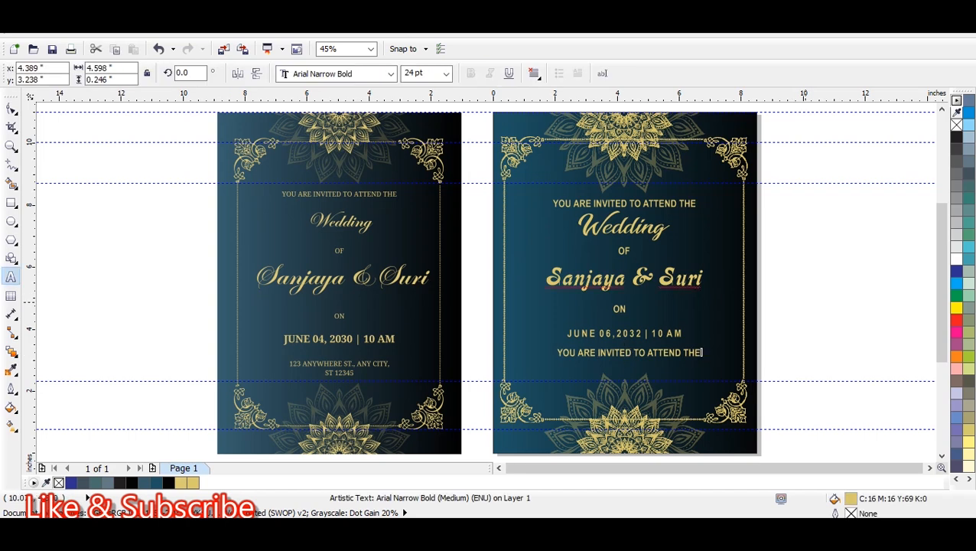
{"action": "key", "text": "BackSpace"}
{"action": "key", "text": "BackSpace"}
{"action": "key", "text": "BackSpace"}
{"action": "key", "text": "BackSpace"}
{"action": "key", "text": "BackSpace"}
{"action": "key", "text": "BackSpace"}
{"action": "key", "text": "BackSpace"}
{"action": "key", "text": "BackSpace"}
{"action": "key", "text": "BackSpace"}
{"action": "key", "text": "BackSpace"}
{"action": "key", "text": "BackSpace"}
{"action": "key", "text": "BackSpace"}
{"action": "key", "text": "BackSpace"}
{"action": "key", "text": "BackSpace"}
{"action": "key", "text": "BackSpace"}
{"action": "key", "text": "BackSpace"}
{"action": "key", "text": "BackSpace"}
{"action": "key", "text": "BackSpace"}
{"action": "key", "text": "BackSpace"}
{"action": "key", "text": "BackSpace"}
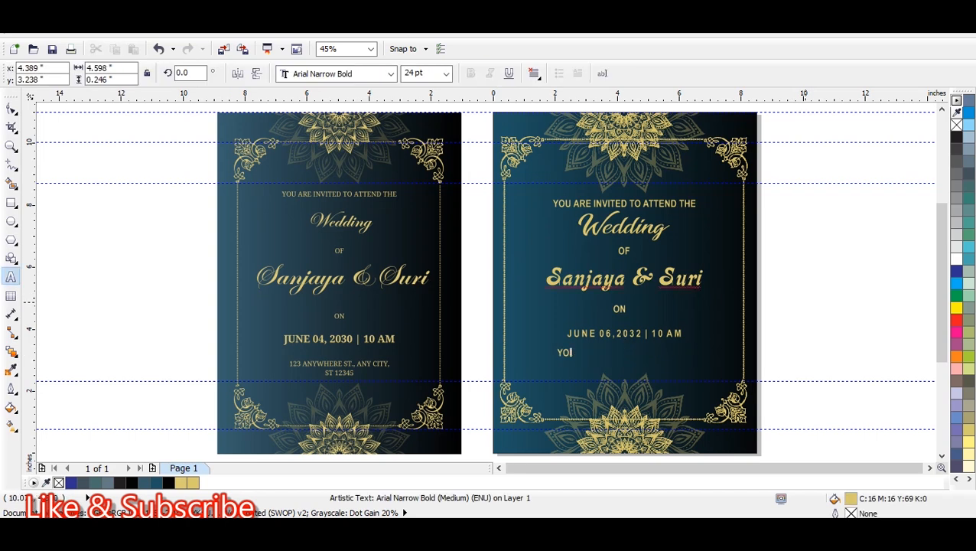
{"action": "type", "text": "145 ANYWHERE"}
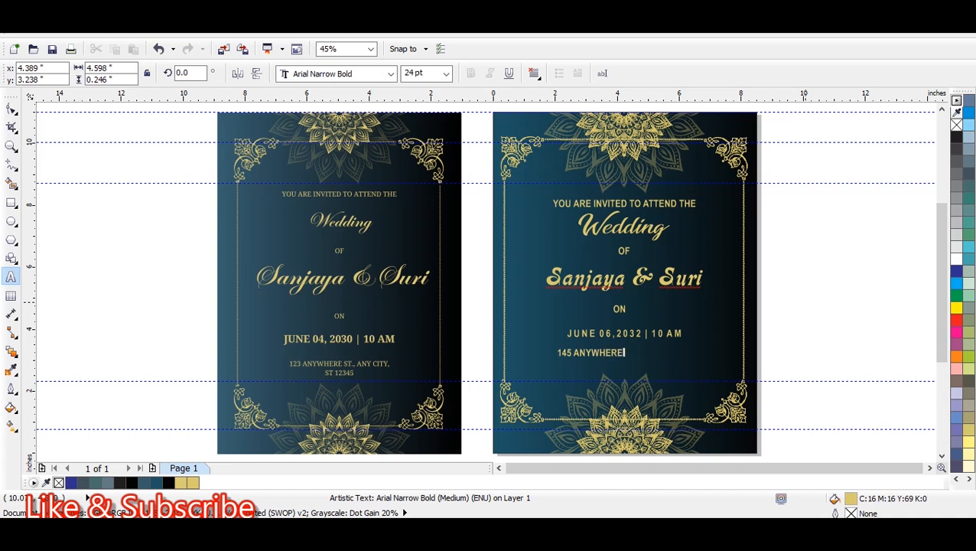
{"action": "type", "text": " ST. ANY CITY,"}
{"action": "key", "text": "Return"}
{"action": "type", "text": "ST - 02315"}
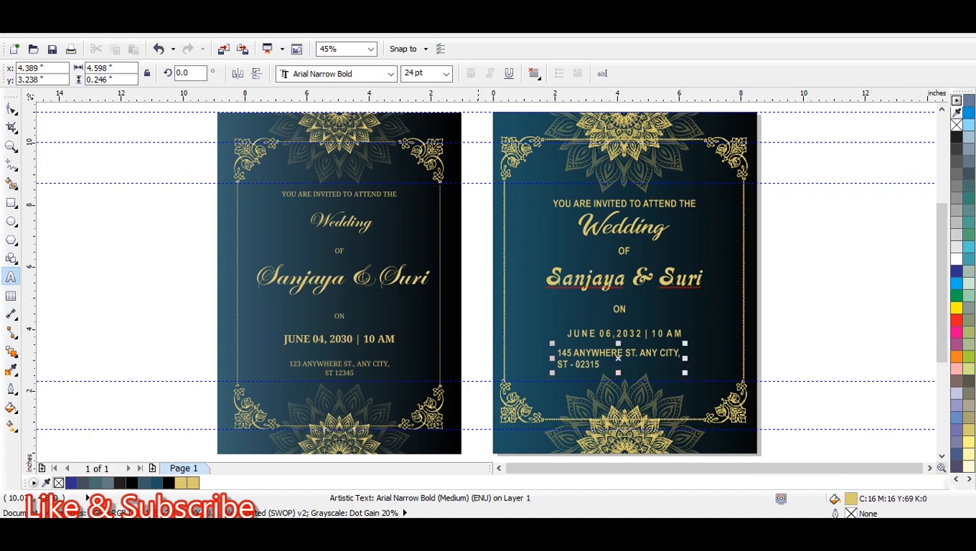
{"action": "left_click", "coordinate": [11, 109]}
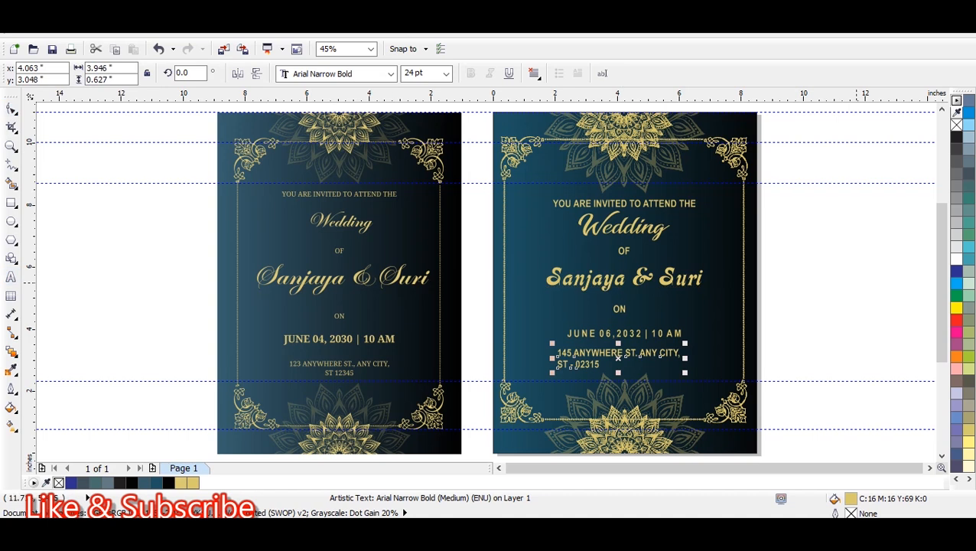
Set the alignment of the two-line venue address text to Center.
{"action": "left_click", "coordinate": [534, 73]}
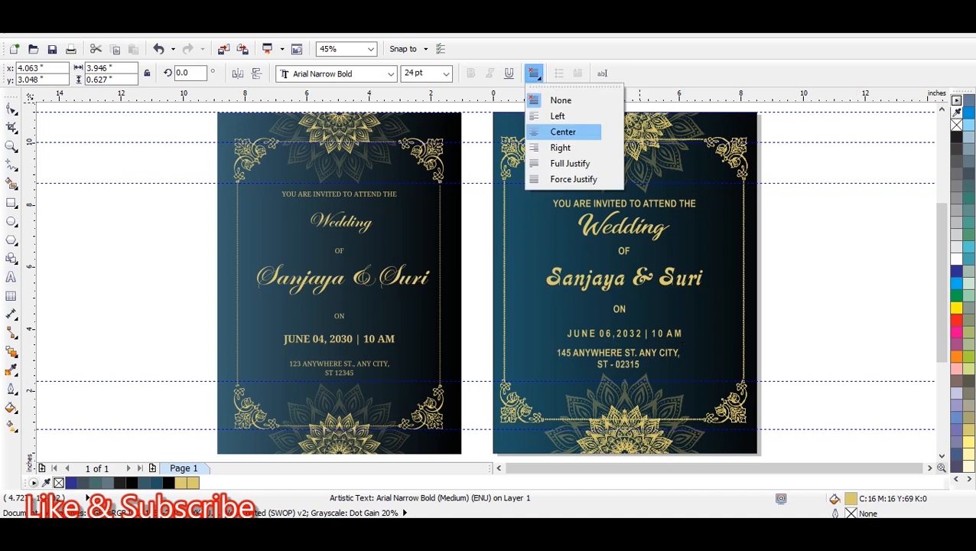
{"action": "left_click", "coordinate": [563, 132]}
{"action": "key", "text": "Escape"}
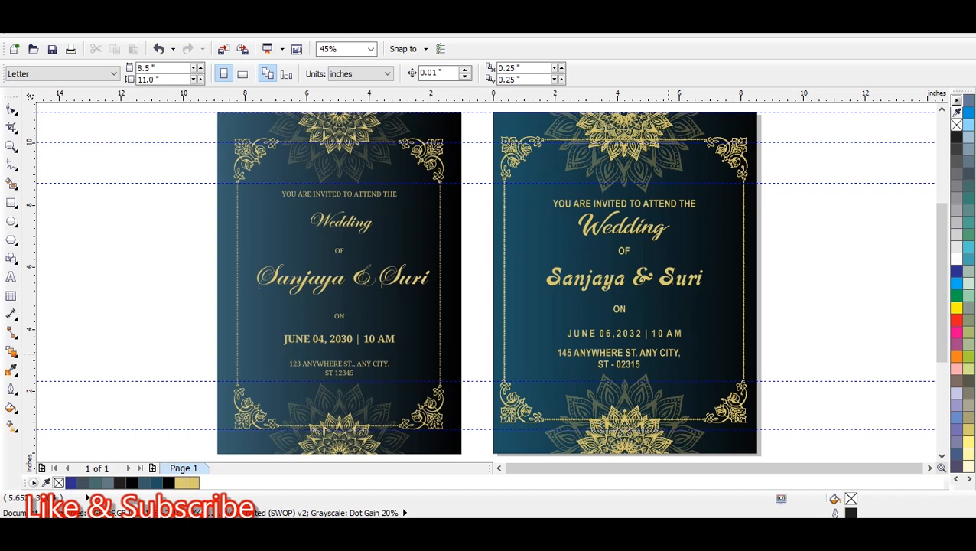
Set the font size of the two-line venue address to 18 pt.
{"action": "left_click", "coordinate": [618, 358]}
{"action": "left_click", "coordinate": [446, 73]}
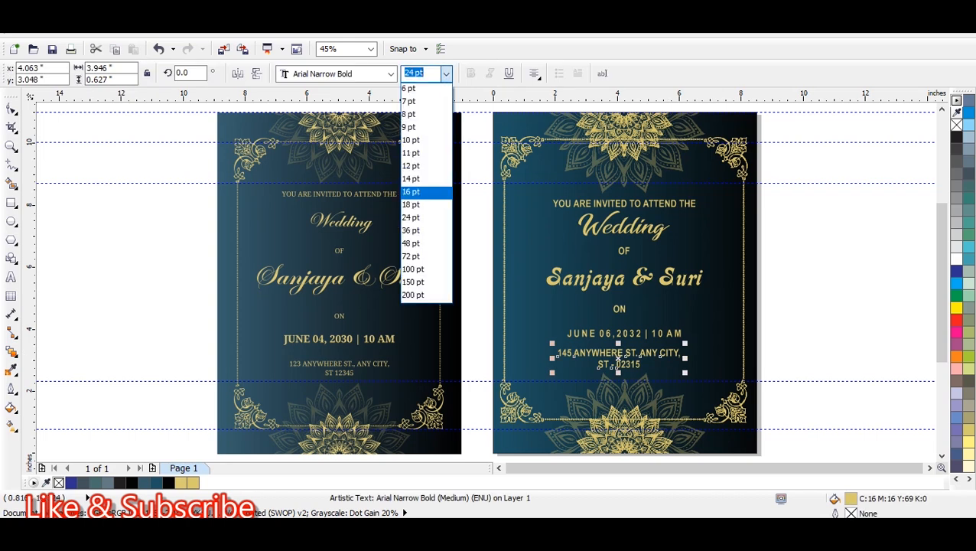
{"action": "left_click", "coordinate": [410, 204]}
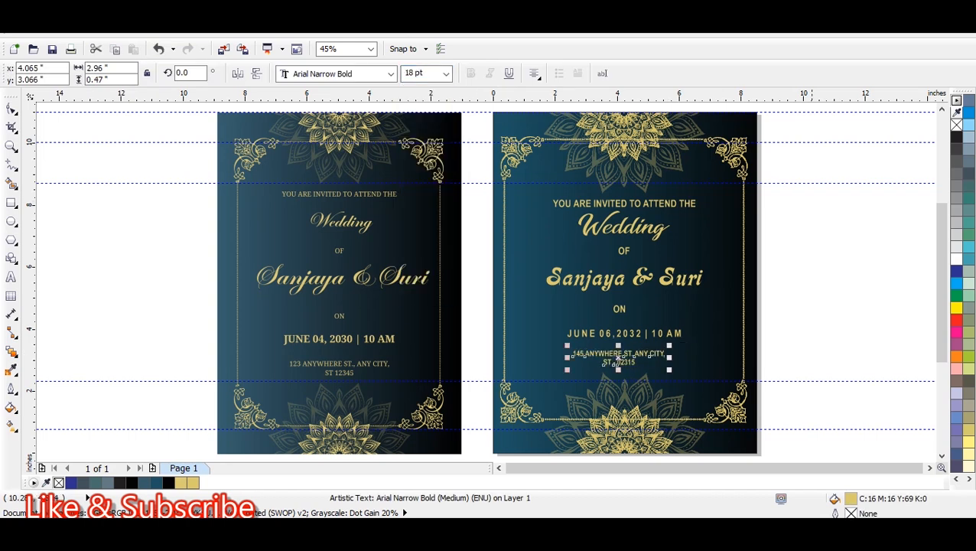
{"action": "key", "text": "Escape"}
Change the venue address font to Arial Rounded MT Bold.
{"action": "left_click", "coordinate": [613, 363]}
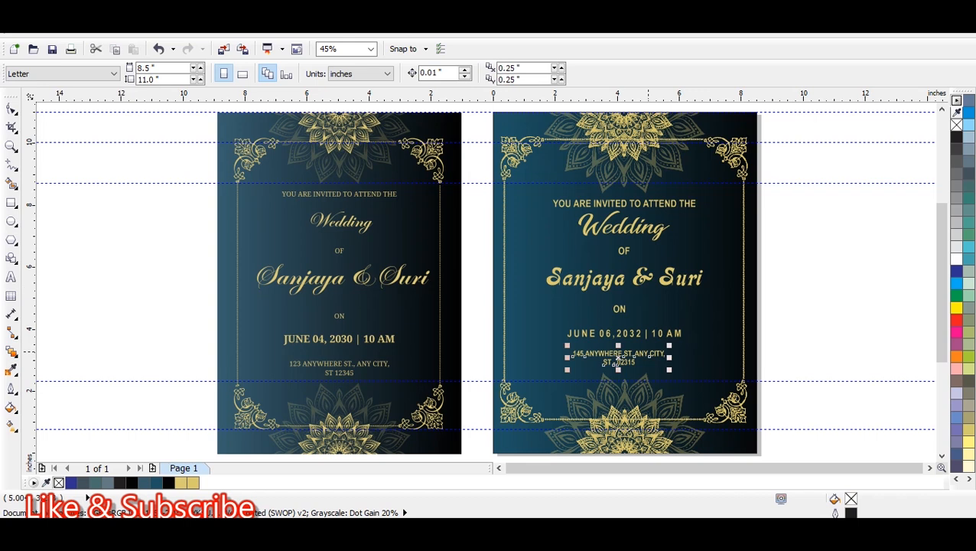
{"action": "left_click", "coordinate": [391, 74]}
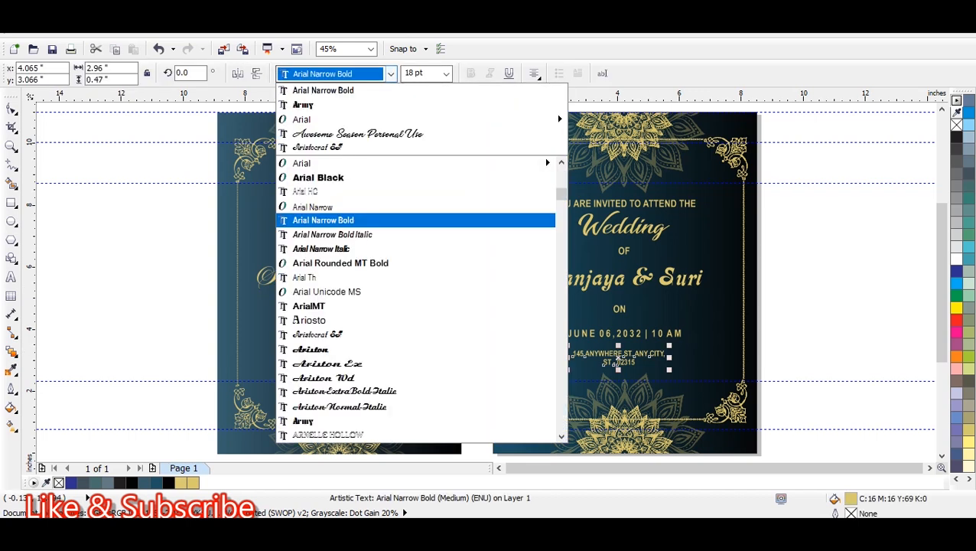
{"action": "key", "text": "Up"}
{"action": "key", "text": "Up"}
{"action": "key", "text": "Up"}
{"action": "key", "text": "Up"}
{"action": "key", "text": "Up"}
{"action": "key", "text": "Up"}
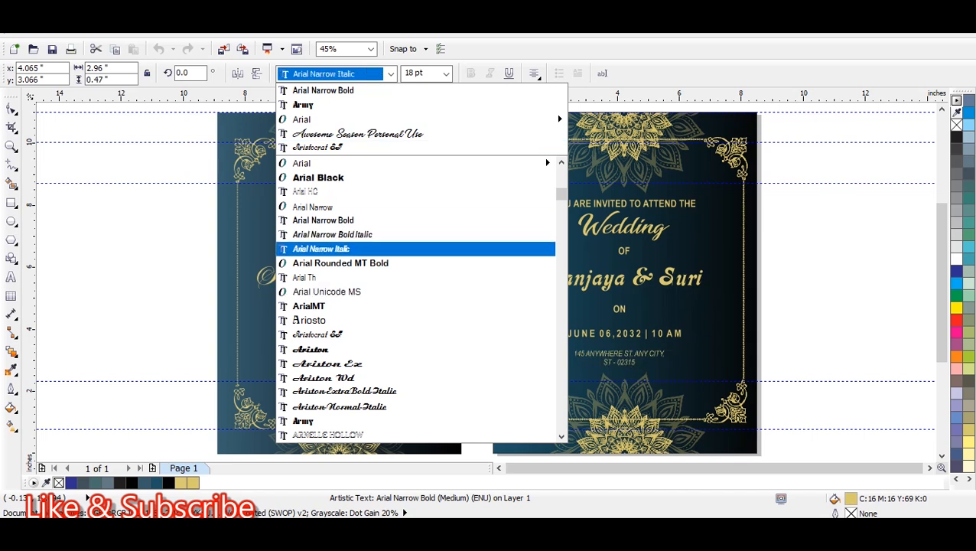
{"action": "key", "text": "Down"}
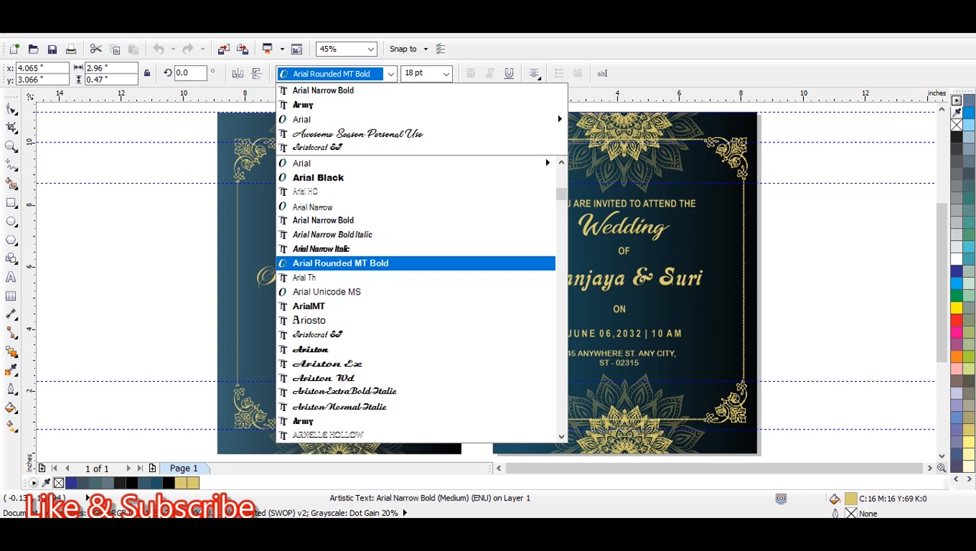
{"action": "key", "text": "Return"}
{"action": "key", "text": "Escape"}
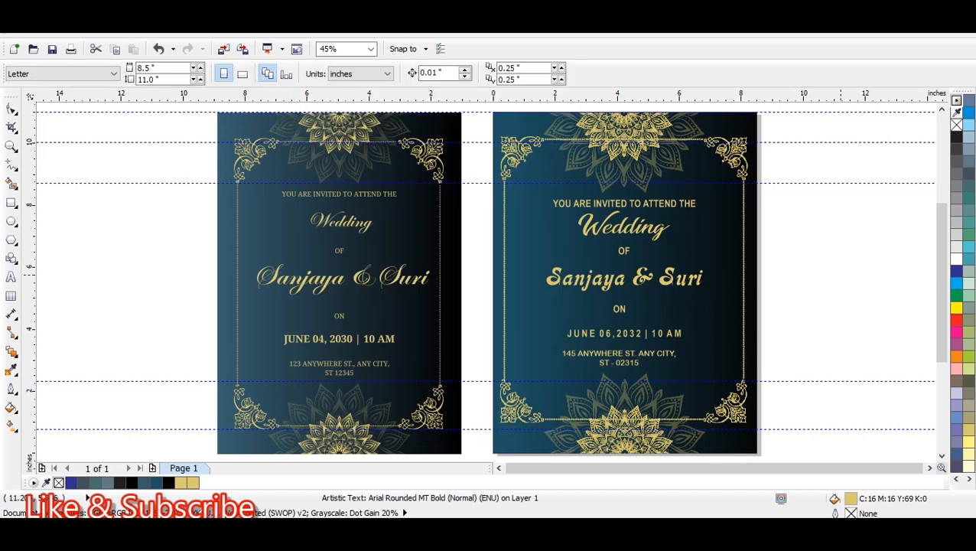
Centre the date and time line horizontally on the card background.
{"action": "left_click", "coordinate": [623, 334]}
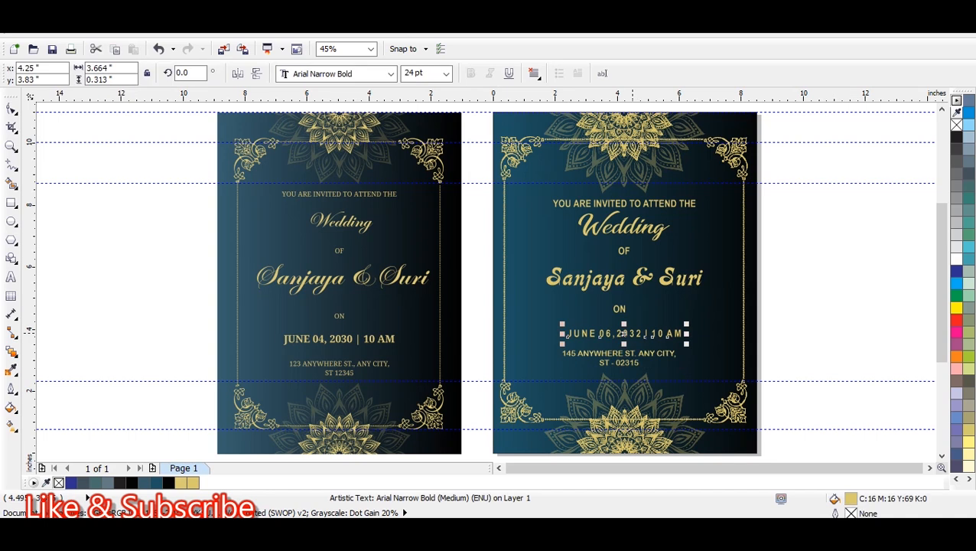
{"action": "left_click", "coordinate": [723, 298], "text": "shift"}
{"action": "key", "text": "c"}
{"action": "left_click", "coordinate": [838, 292]}
Nudge the date and time line up slightly, closer to the word "ON".
{"action": "left_click", "coordinate": [624, 334]}
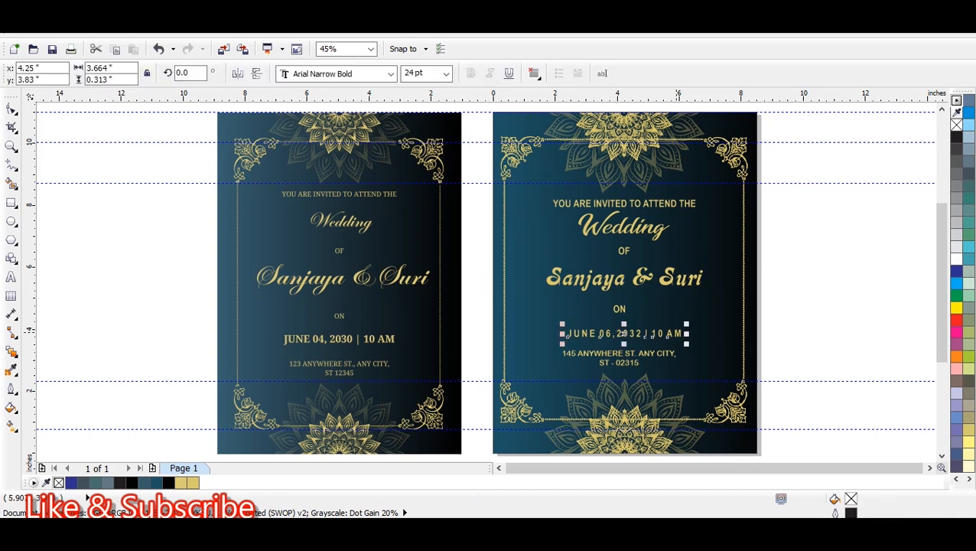
{"action": "key", "text": "Up"}
{"action": "key", "text": "Up"}
{"action": "key", "text": "Up"}
{"action": "key", "text": "Up"}
{"action": "key", "text": "Up"}
{"action": "key", "text": "Up"}
{"action": "key", "text": "Up"}
{"action": "key", "text": "Up"}
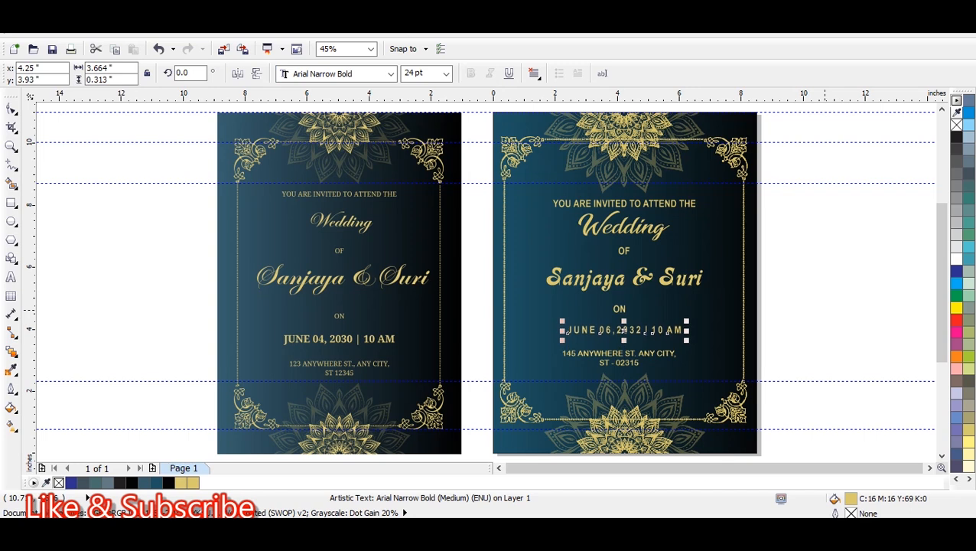
{"action": "key", "text": "Down"}
{"action": "key", "text": "Down"}
{"action": "key", "text": "Escape"}
Centre the venue address horizontally on the card background.
{"action": "left_click", "coordinate": [619, 359]}
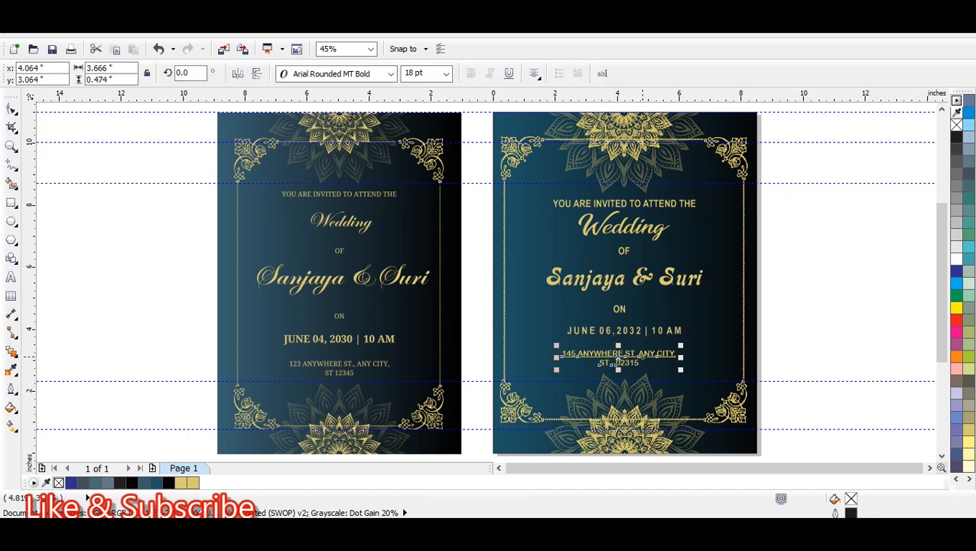
{"action": "left_click", "coordinate": [623, 281], "text": "shift"}
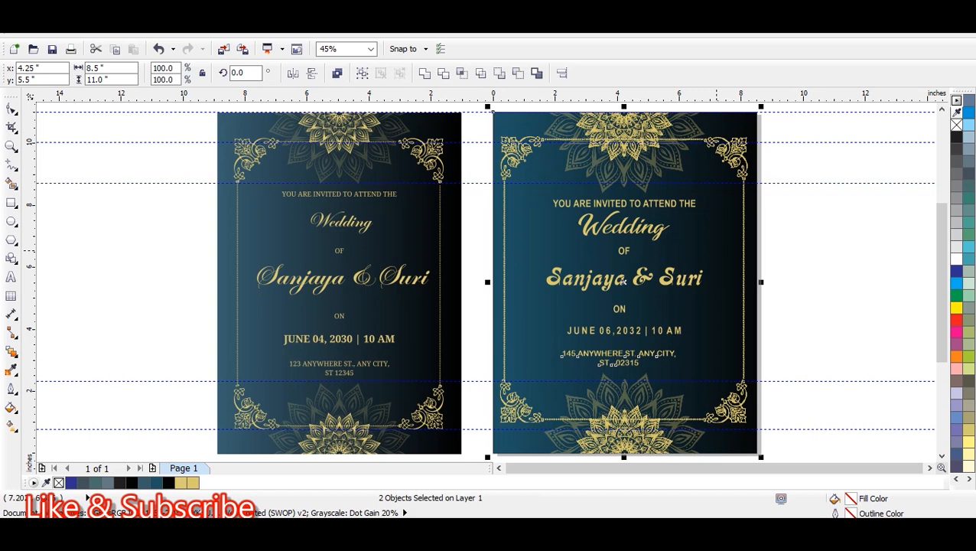
{"action": "key", "text": "Escape"}
Nudge the venue address up slightly towards the date and time line.
{"action": "left_click", "coordinate": [623, 355]}
{"action": "key", "text": "Up"}
{"action": "key", "text": "Up"}
{"action": "key", "text": "Up"}
{"action": "key", "text": "Up"}
{"action": "key", "text": "Up"}
{"action": "key", "text": "Up"}
{"action": "key", "text": "Up"}
{"action": "key", "text": "Up"}
{"action": "key", "text": "Up"}
{"action": "key", "text": "Up"}
{"action": "key", "text": "Up"}
{"action": "left_click", "coordinate": [845, 300]}
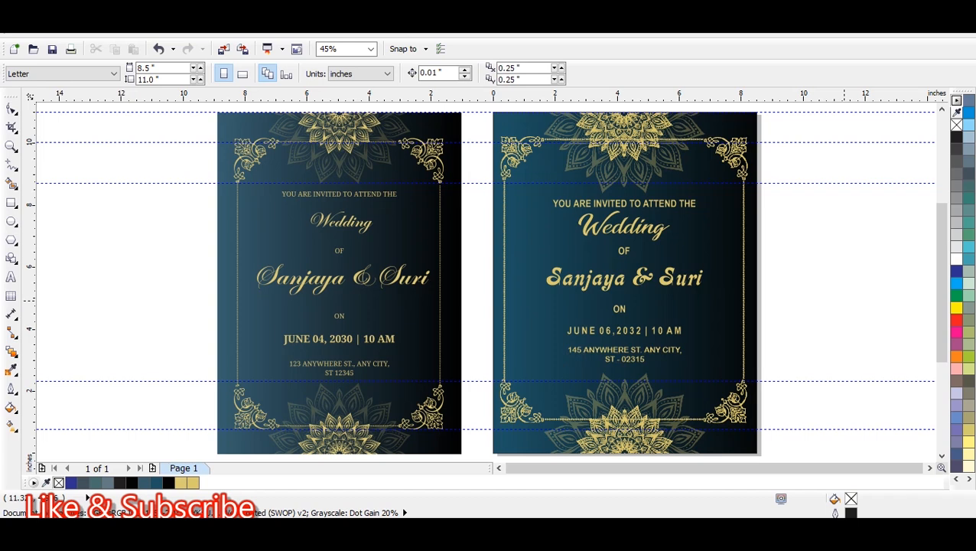
Save the document, delete the grouped reference invitation beside the page, and save again.
{"action": "key", "text": "ctrl+s"}
{"action": "left_click", "coordinate": [284, 337]}
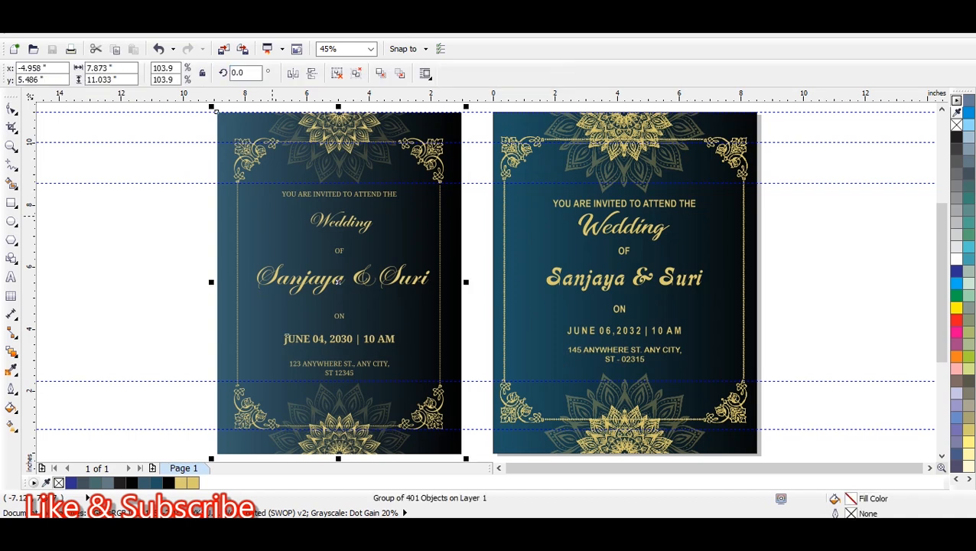
{"action": "key", "text": "Delete"}
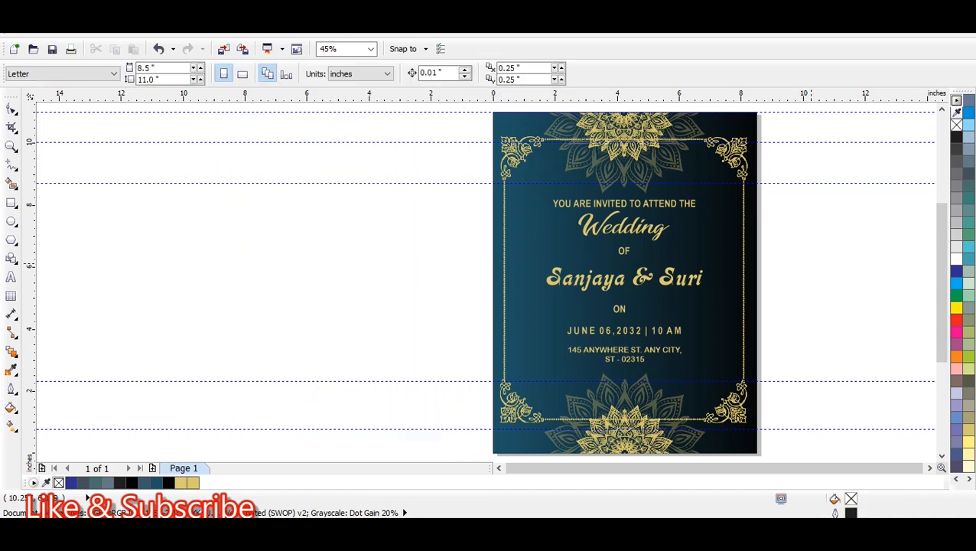
{"action": "key", "text": "ctrl+s"}
{"action": "key", "text": "shift+F4"}
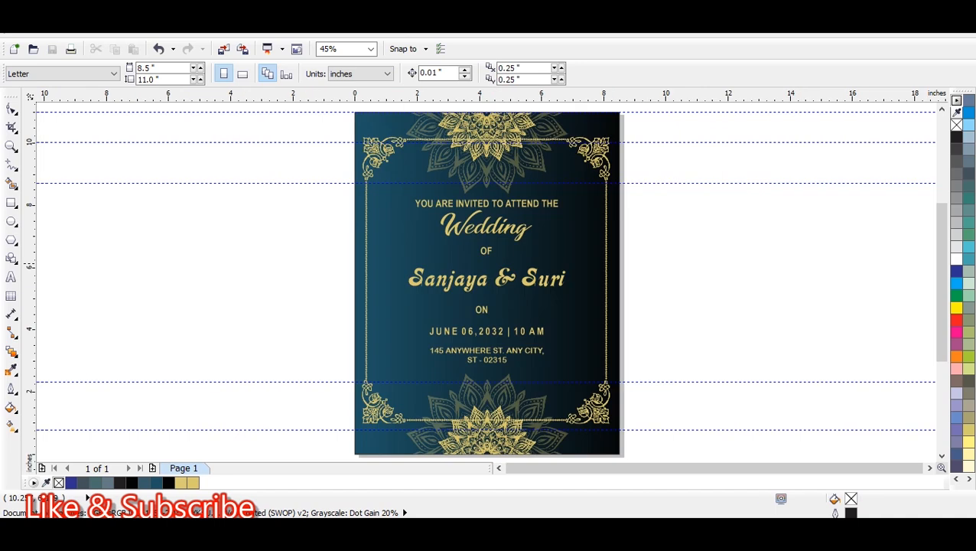
{"action": "key", "text": "ctrl+a"}
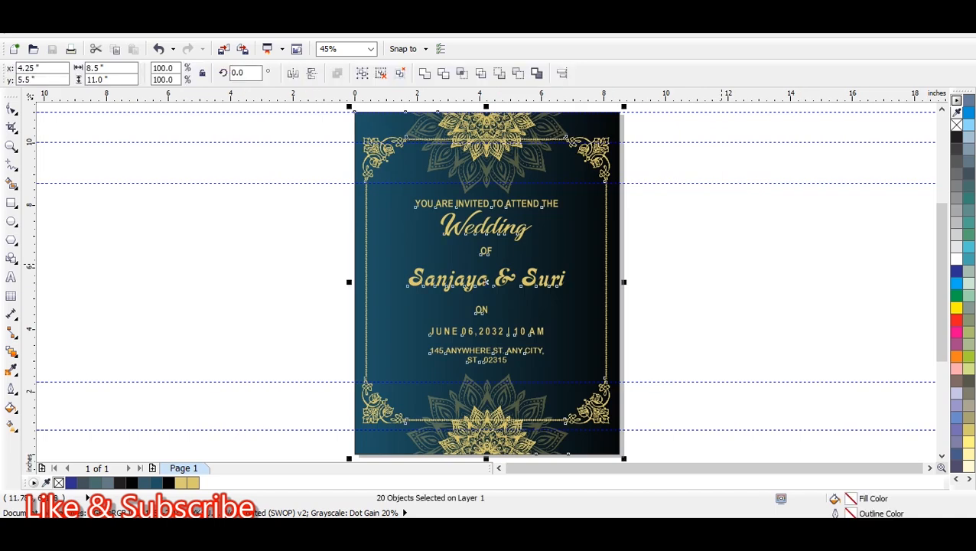
{"action": "key", "text": "Escape"}
Add red 48 pt Arial text reading "Like and Subscribe" on two lines in the empty area beside the card.
{"action": "key", "text": "F8"}
{"action": "left_click", "coordinate": [682, 198]}
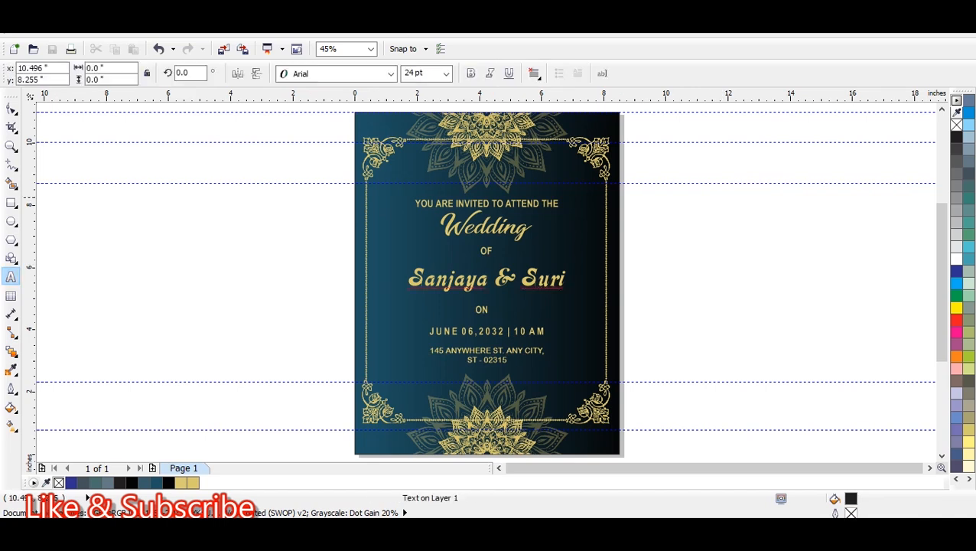
{"action": "left_click", "coordinate": [957, 320]}
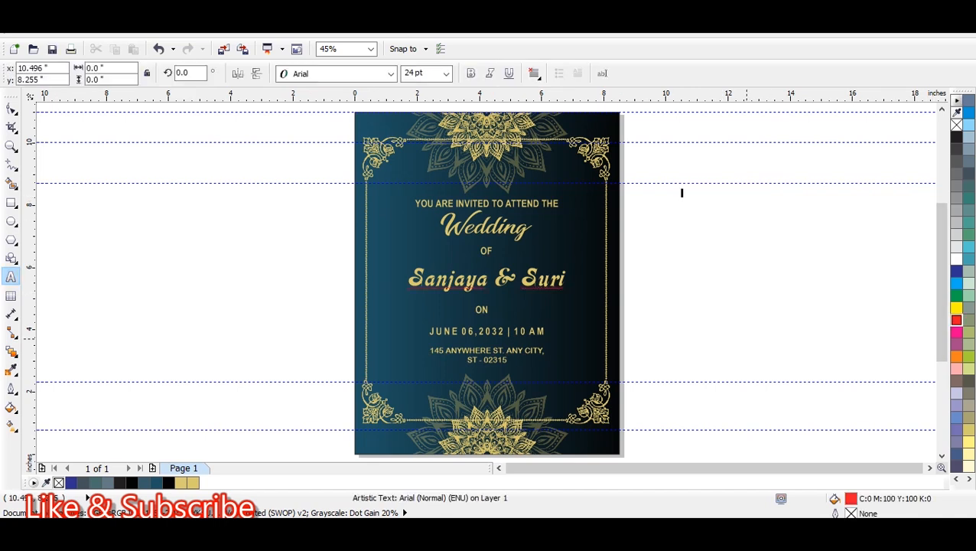
{"action": "left_click", "coordinate": [446, 73]}
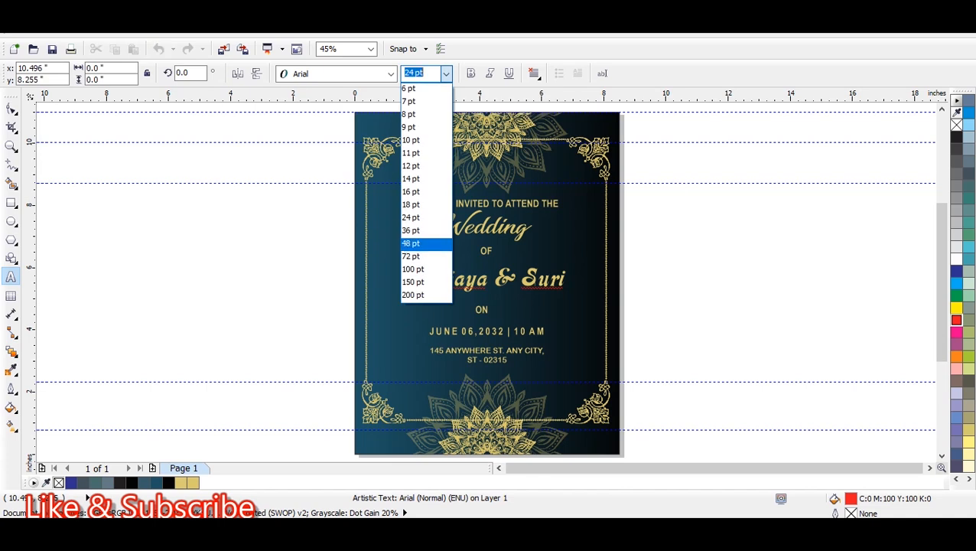
{"action": "left_click", "coordinate": [425, 242]}
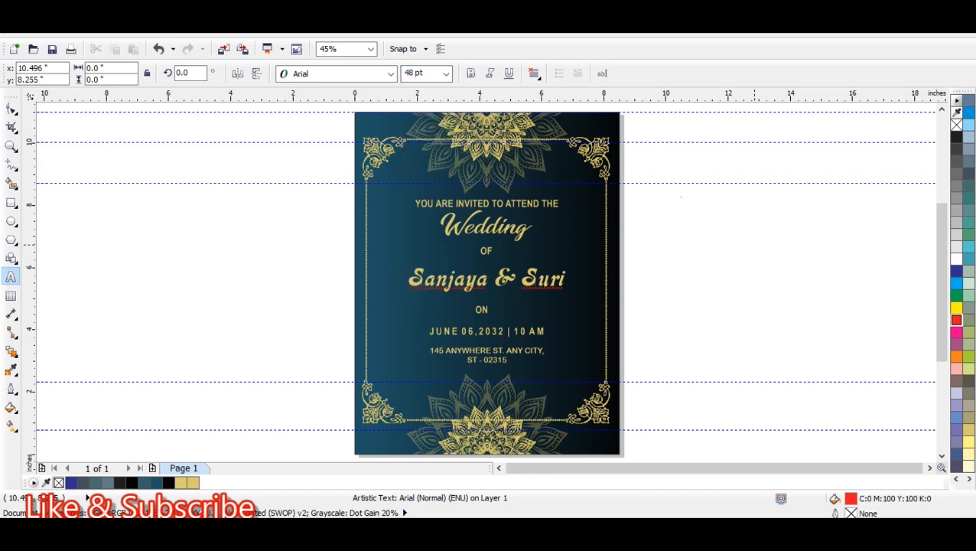
{"action": "type", "text": "Like and"}
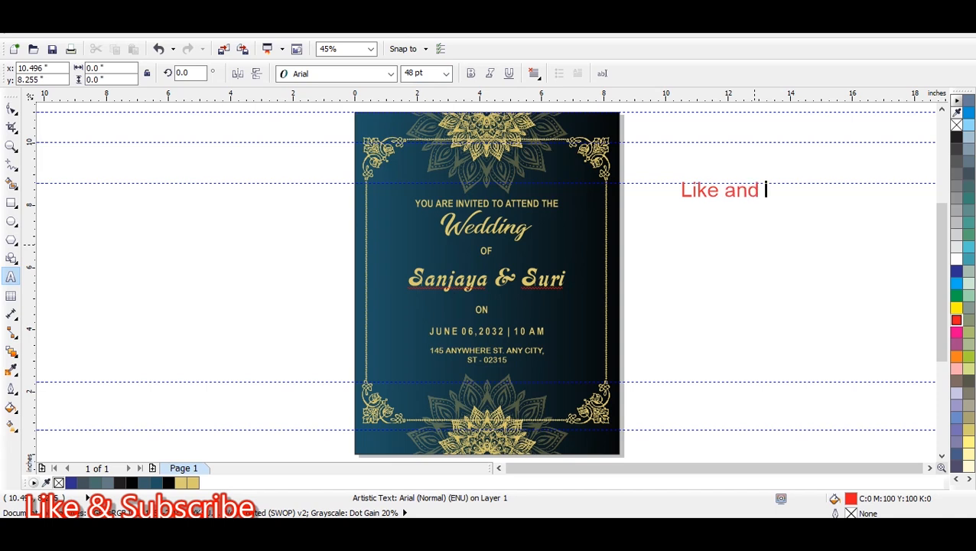
{"action": "key", "text": "Return"}
{"action": "type", "text": "Subscribe"}
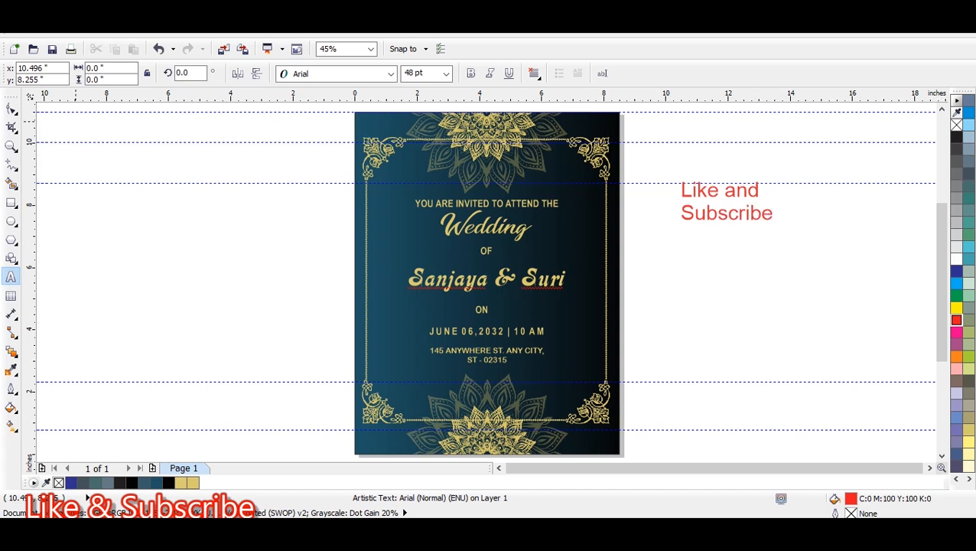
{"action": "left_click", "coordinate": [11, 109]}
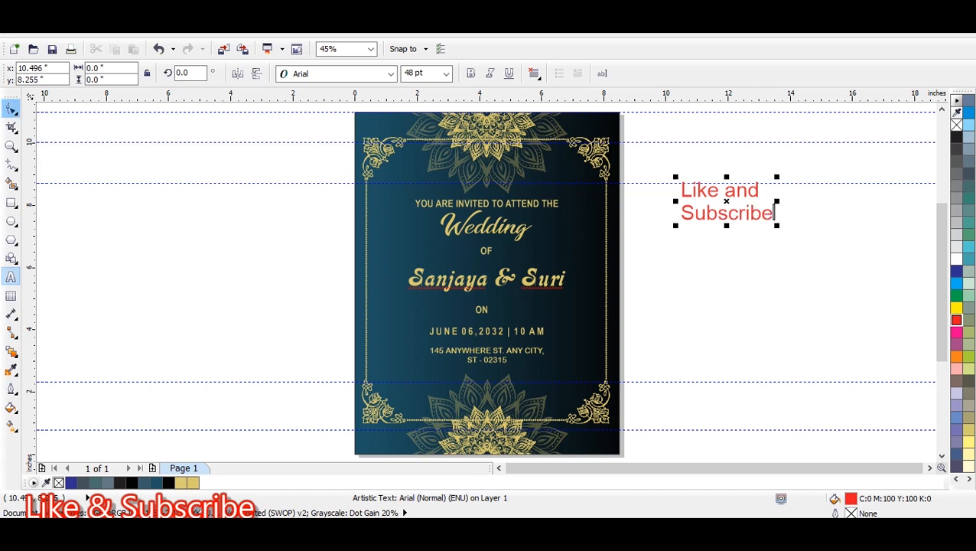
{"action": "key", "text": "space"}
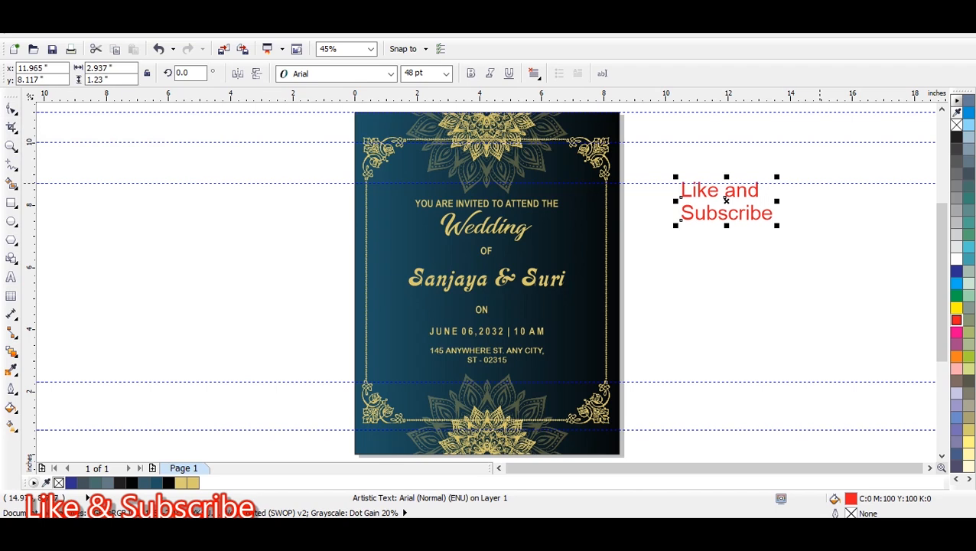
Move the red "Like and Subscribe" text down beside the middle of the card and save the document.
{"action": "left_click_drag", "start_coordinate": [726, 201], "coordinate": [723, 258]}
{"action": "key", "text": "Escape"}
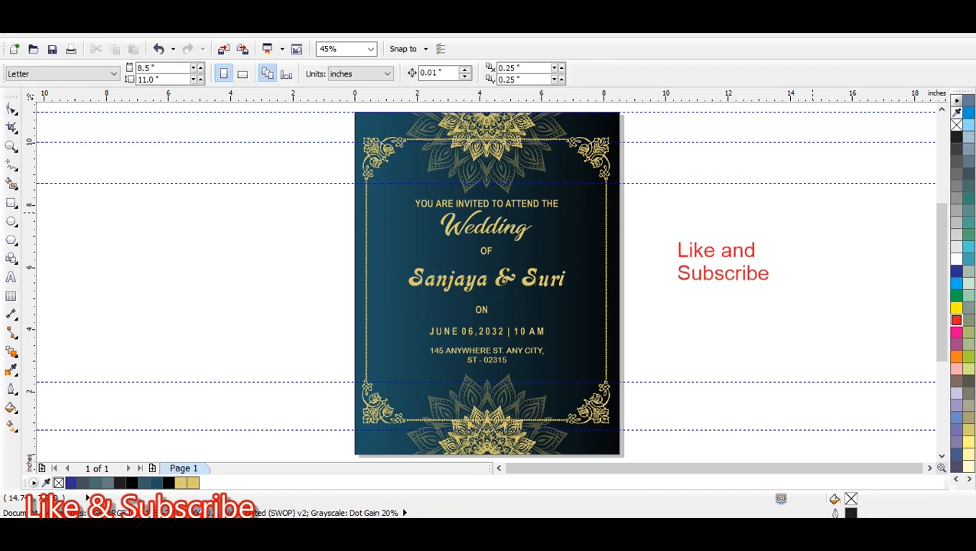
{"action": "key", "text": "ctrl+s"}
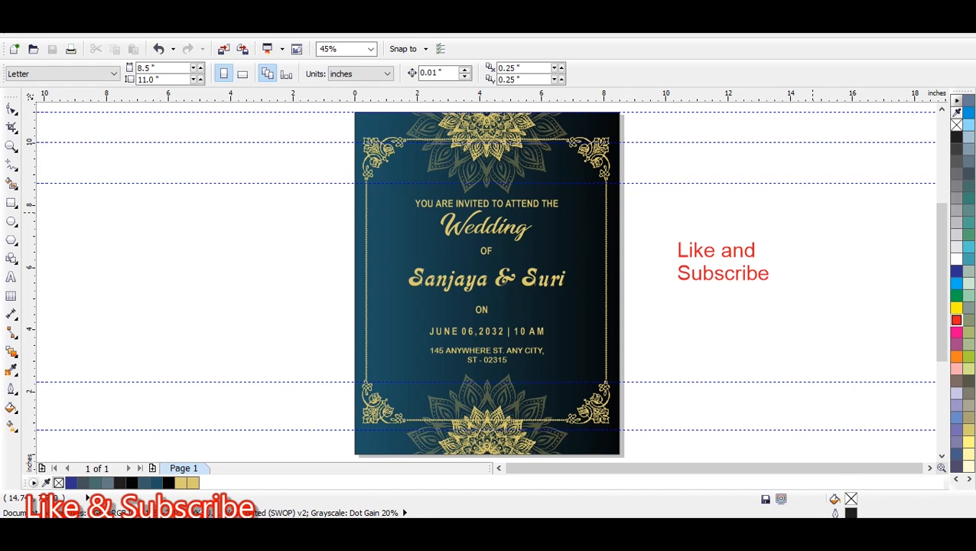